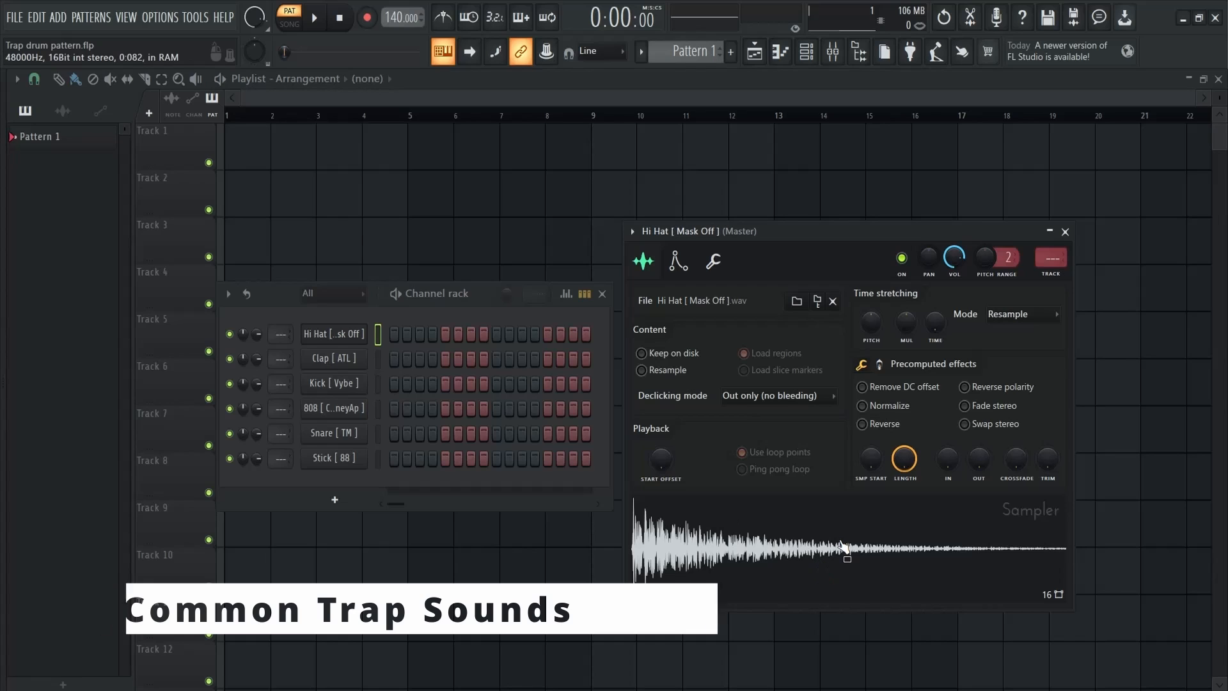
Examine the Hi Hat, Clap and Kick samples in their channel settings.
click(714, 262)
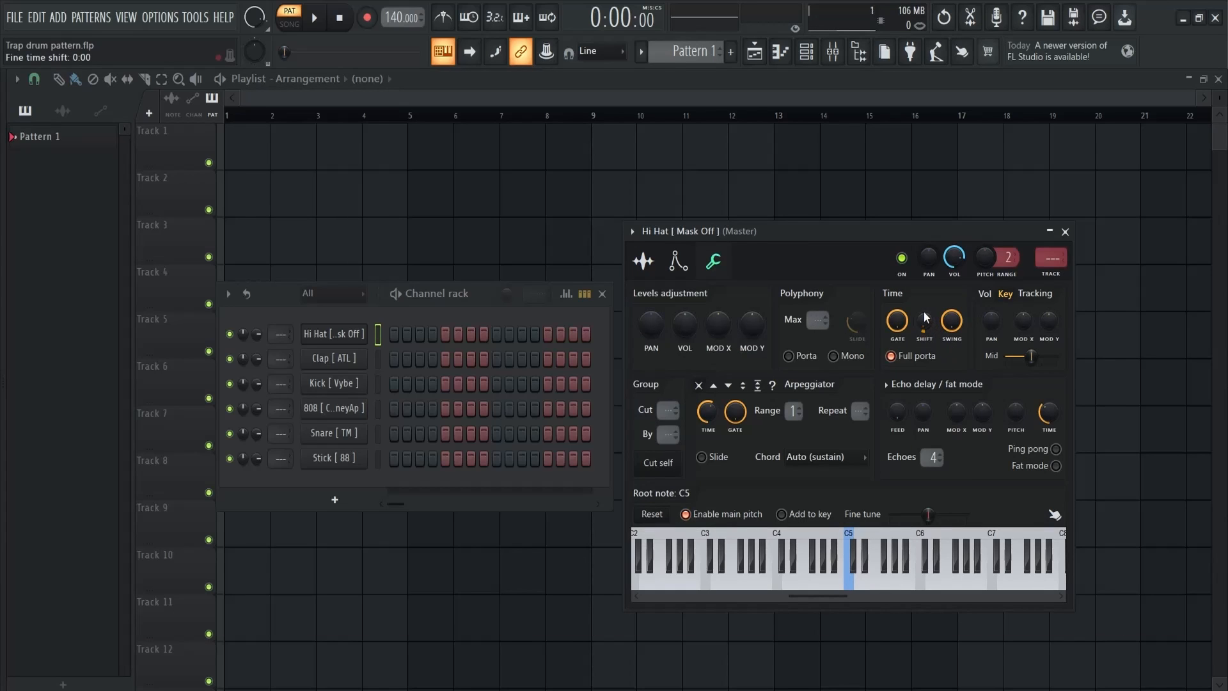
click(643, 261)
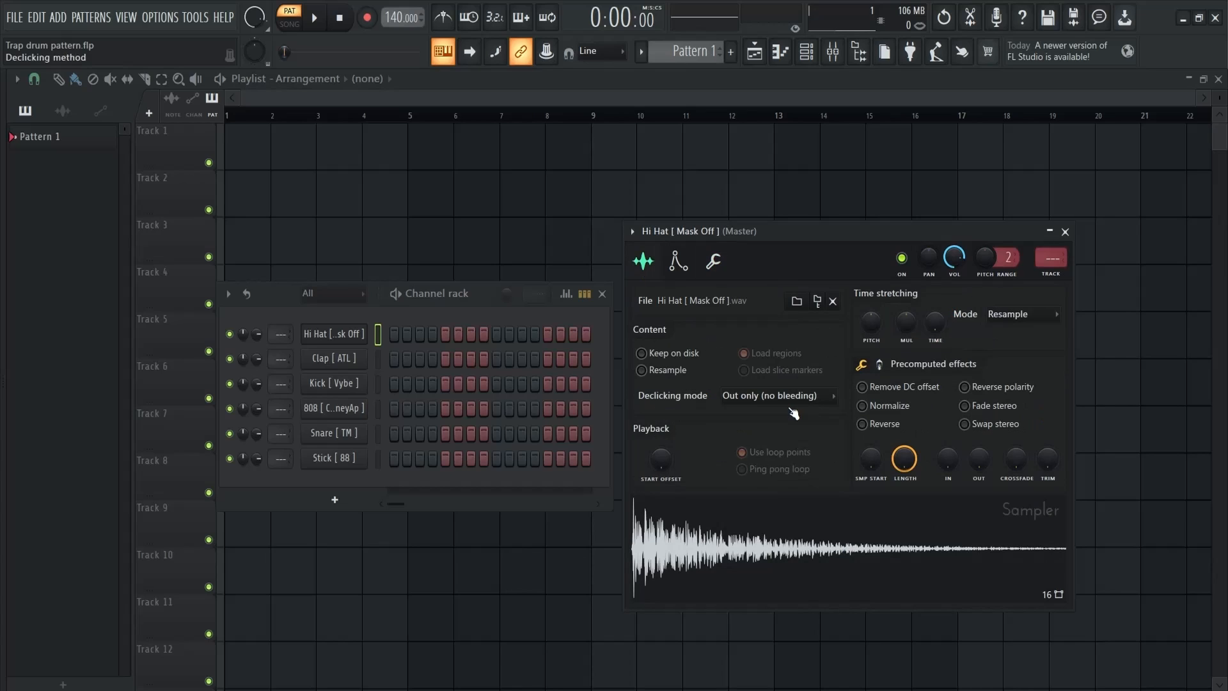
click(355, 363)
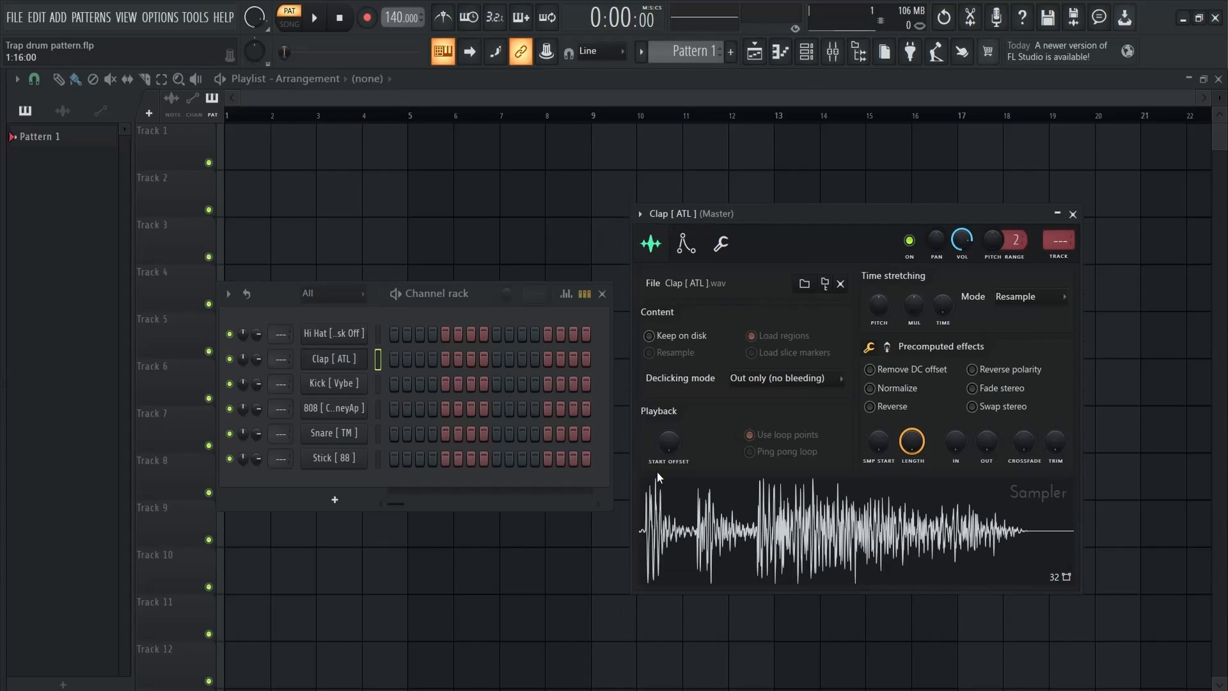
click(341, 383)
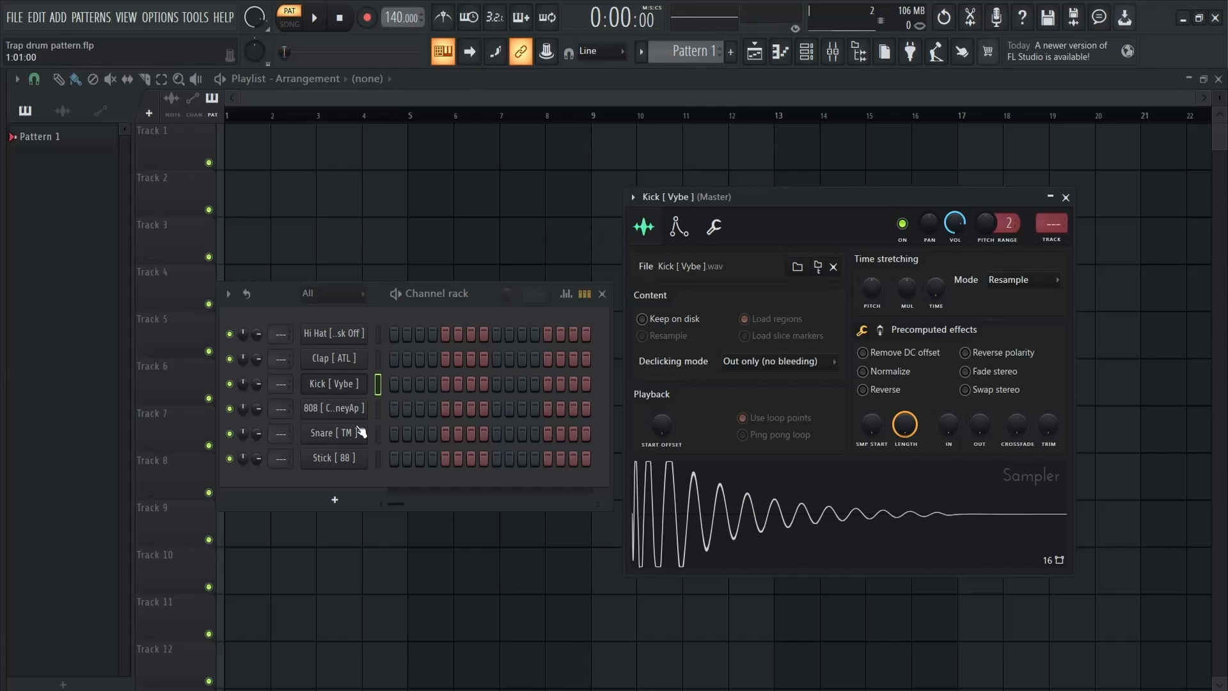
Set the 808 sample's quick fade out to 12% and audition the sample.
click(333, 408)
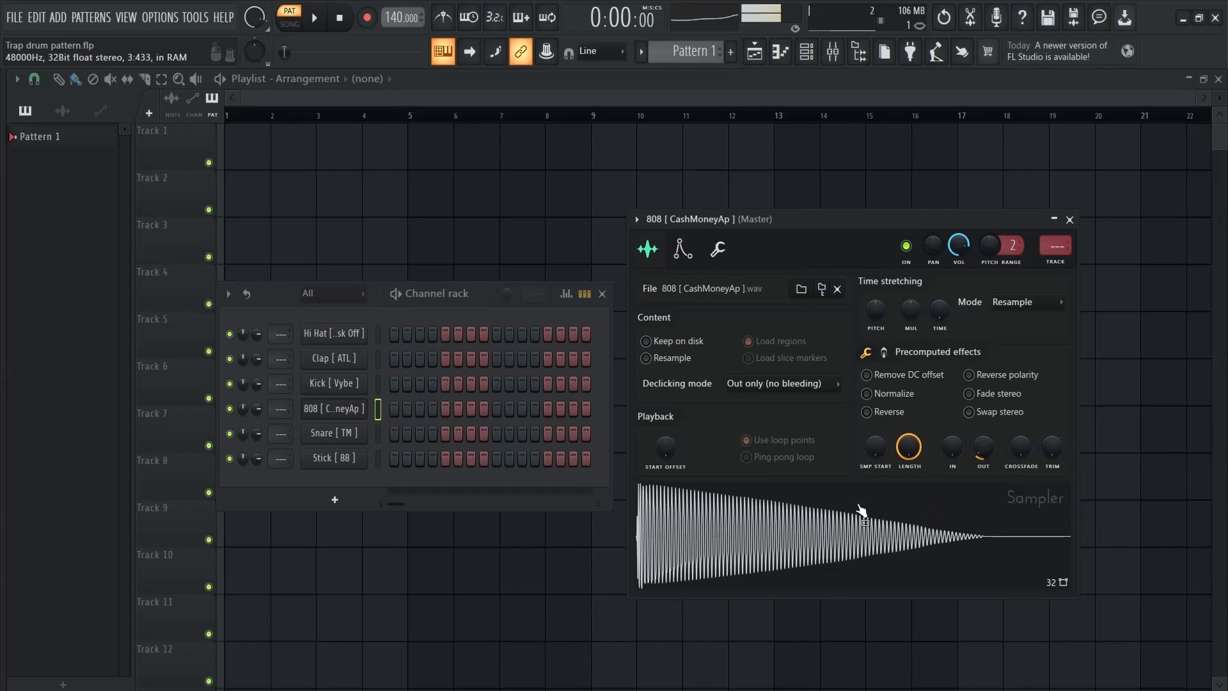
mouse_move(979, 454)
mouse_down()
mouse_move(990, 477)
mouse_move(980, 451)
mouse_up()
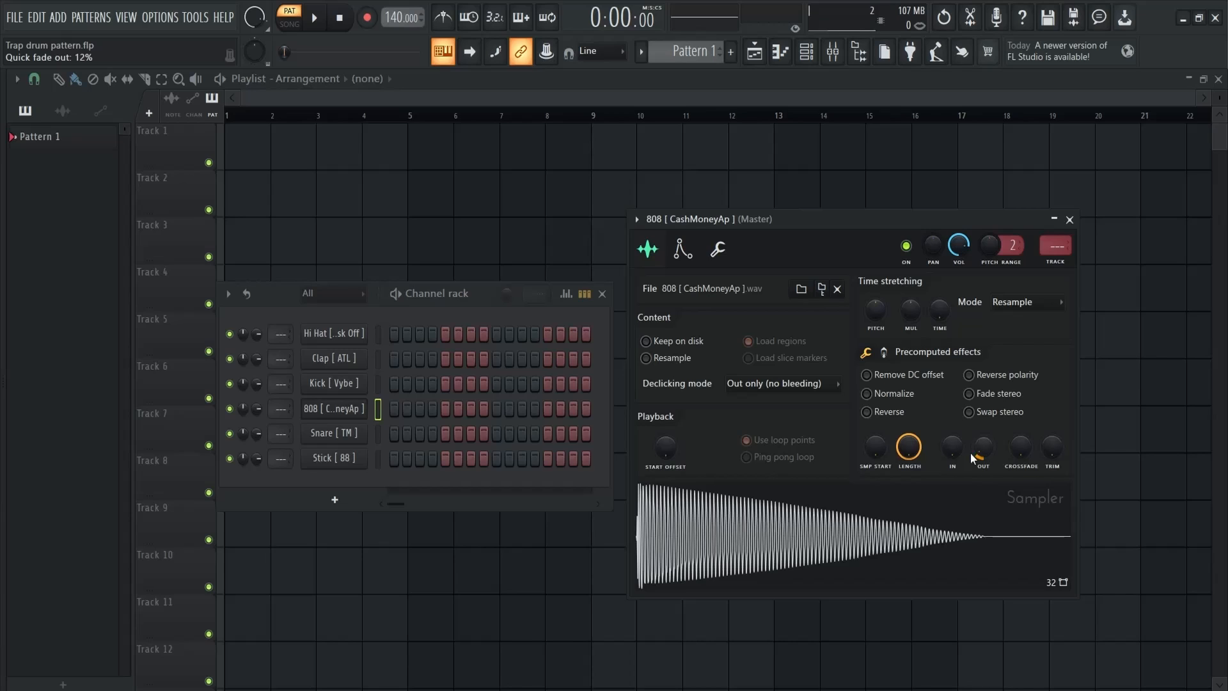
click(951, 531)
Audition the Snare and Stick samples and close the channel settings.
key(Down)
click(867, 530)
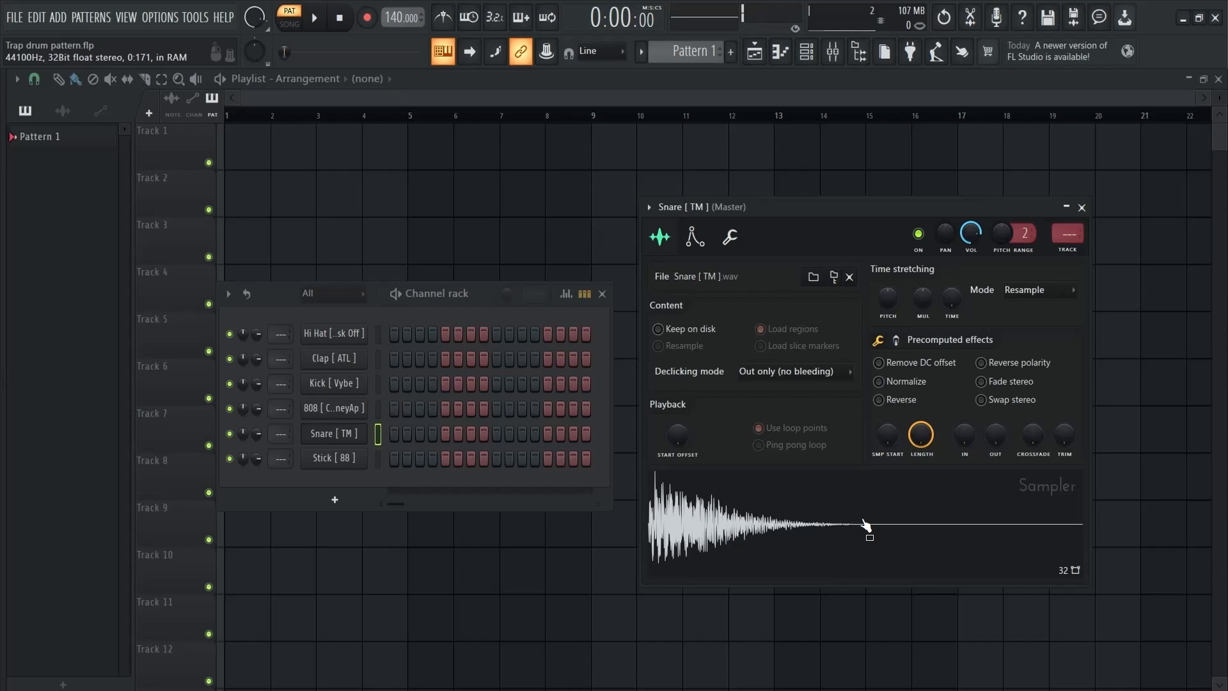
key(Down)
click(844, 531)
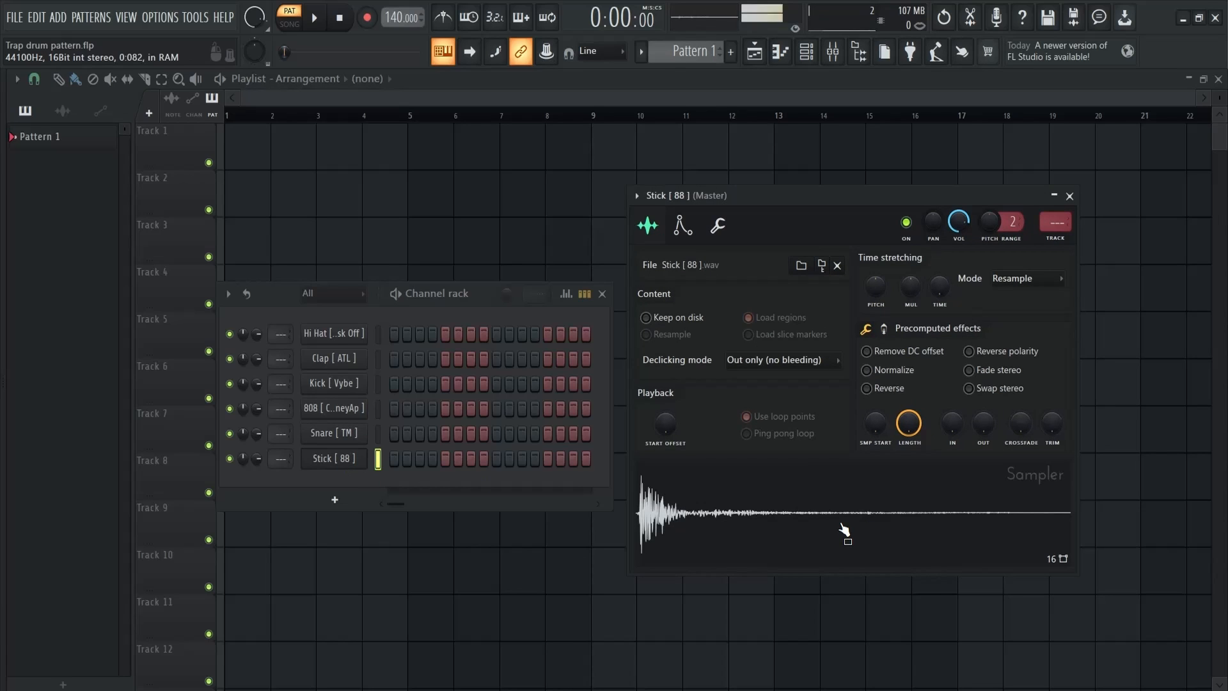
click(1069, 196)
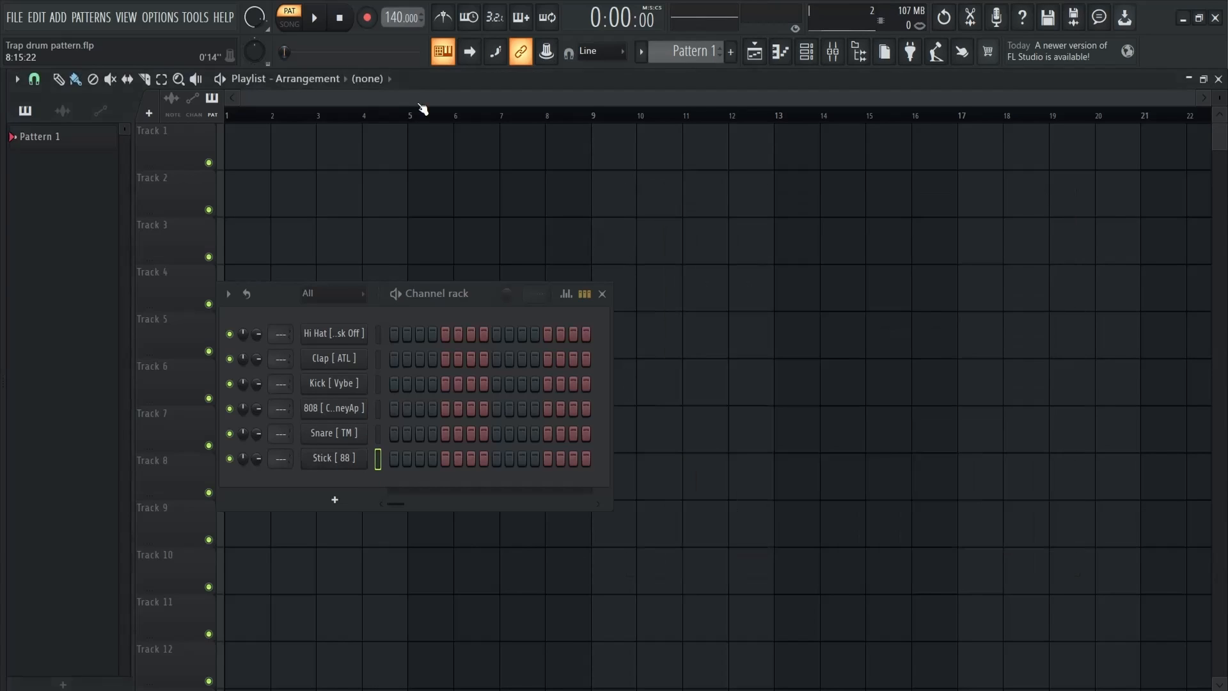
Rename Pattern 1 as "Hi Hats" and place it in the playlist at bar 1 of Track 1.
click(78, 135)
key(F2)
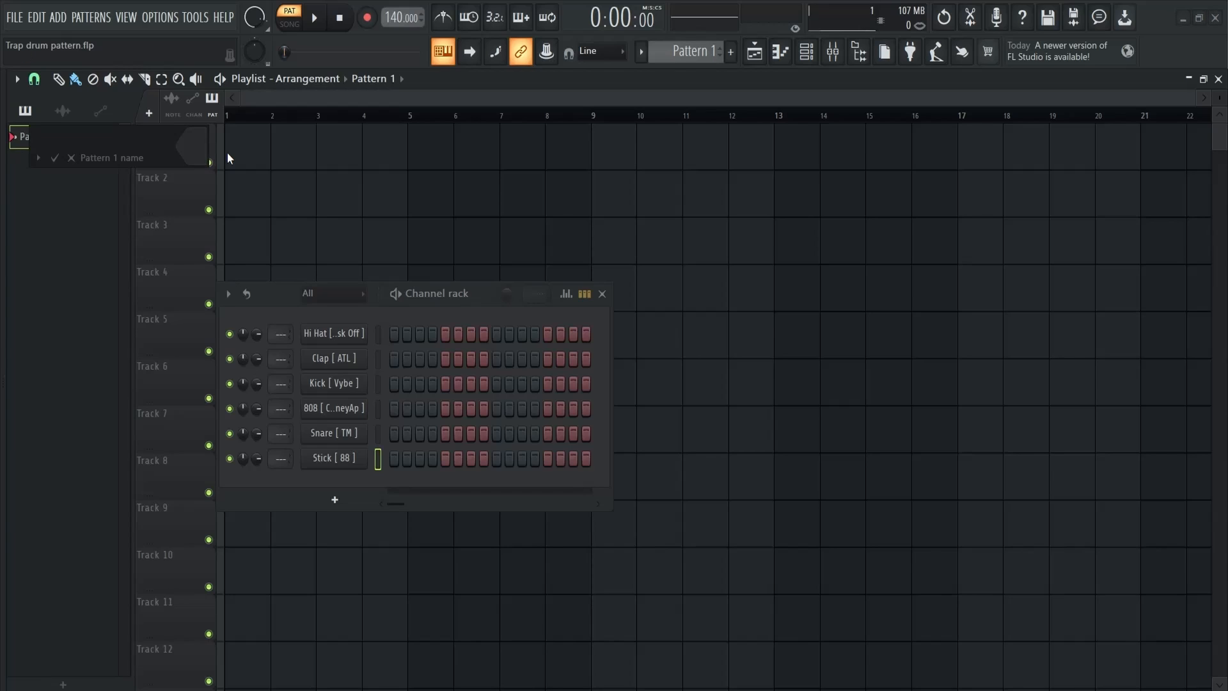
text(Hi Hats)
key(Return)
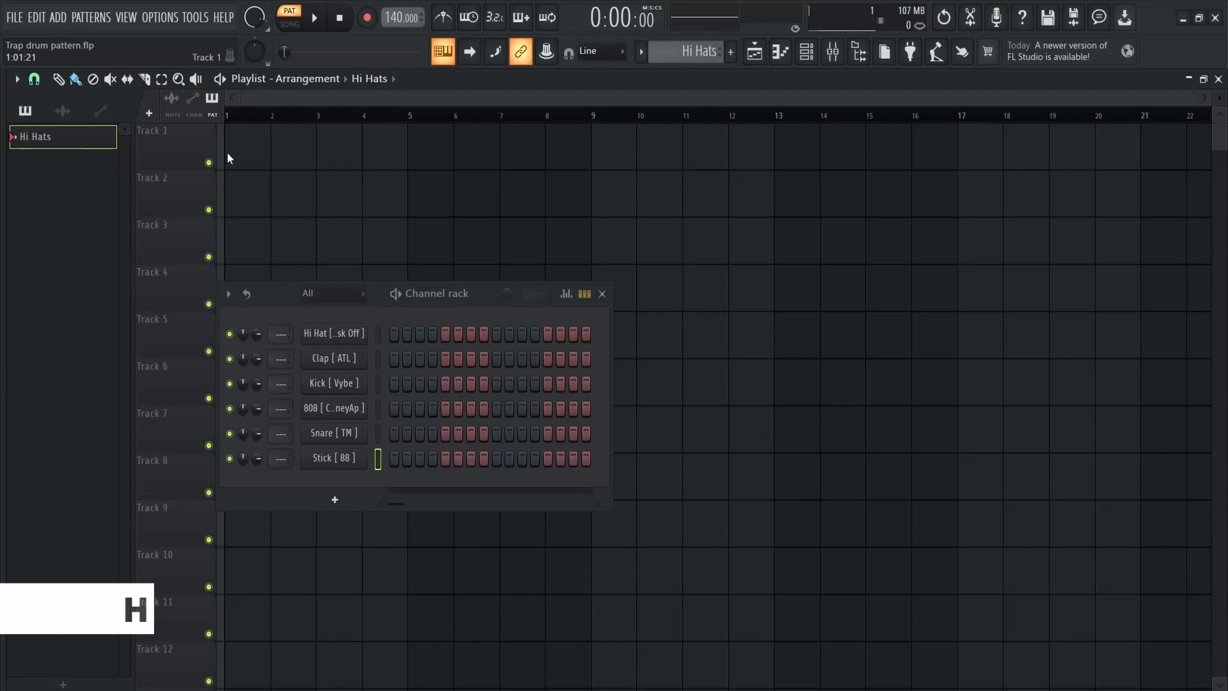
click(235, 153)
drag(277, 135, 392, 134)
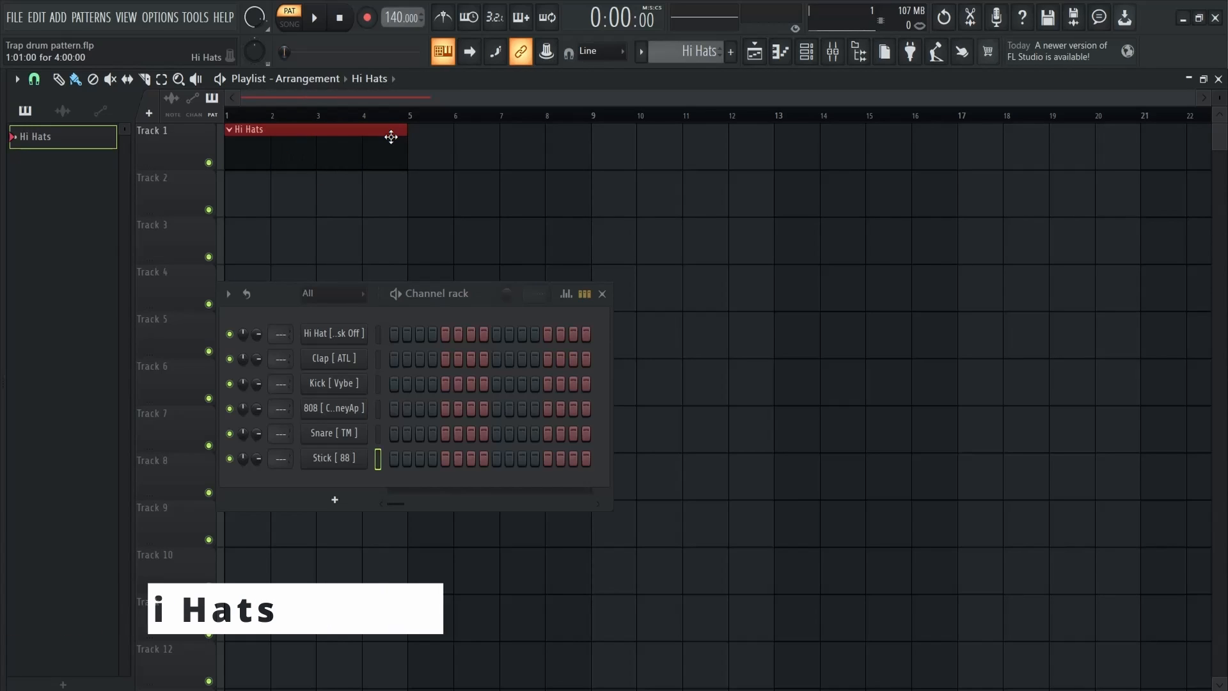
Set the project tempo to 140 BPM.
right_click(395, 16)
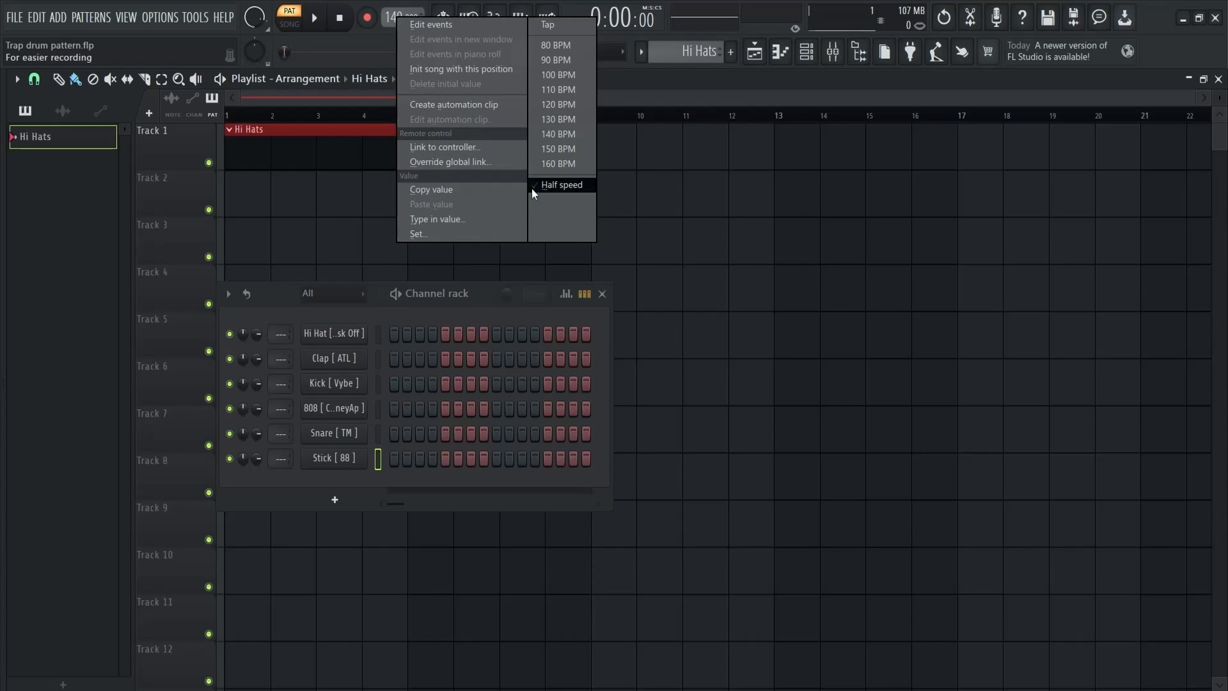
click(459, 217)
text(140)
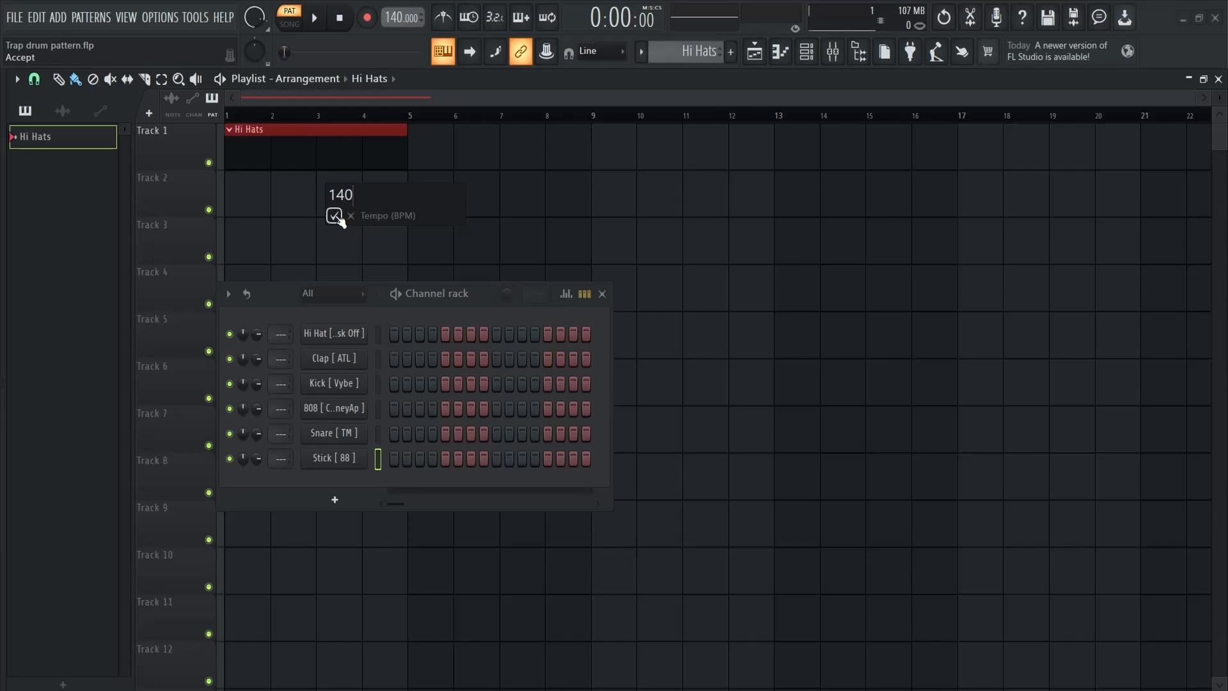
click(334, 215)
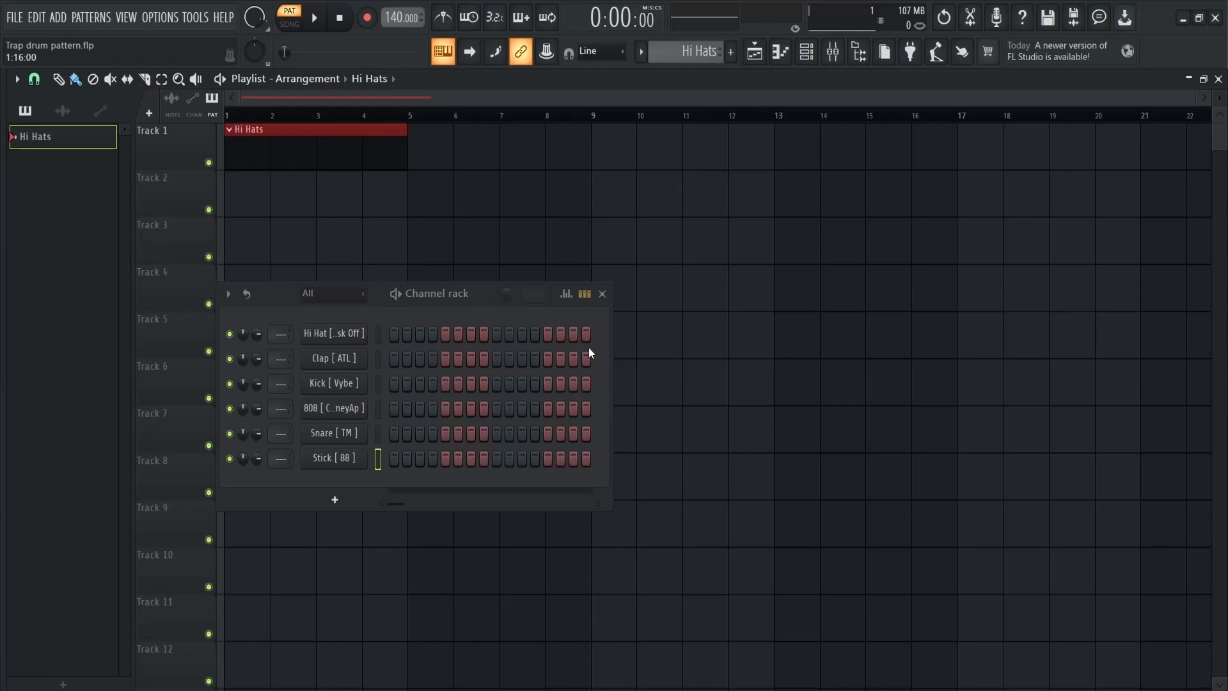
Widen the channel rack to show four bars of steps and fill the Hi Hat channel on each 2 steps.
drag(612, 351, 1223, 352)
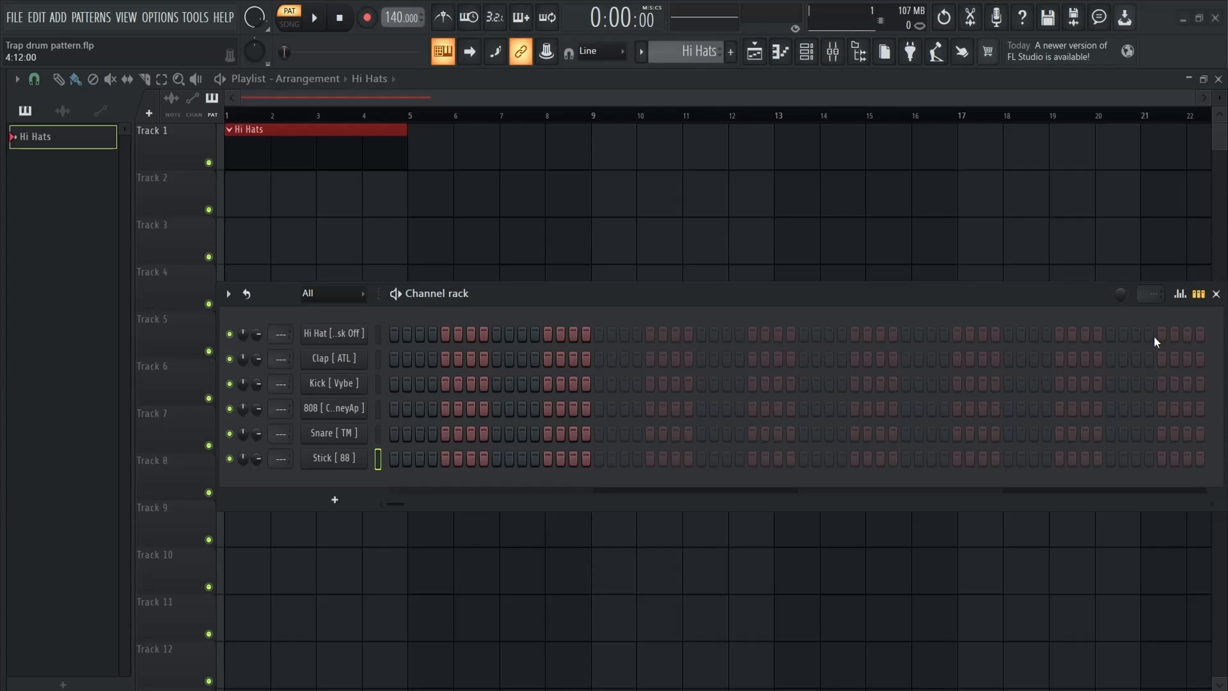
right_click(337, 335)
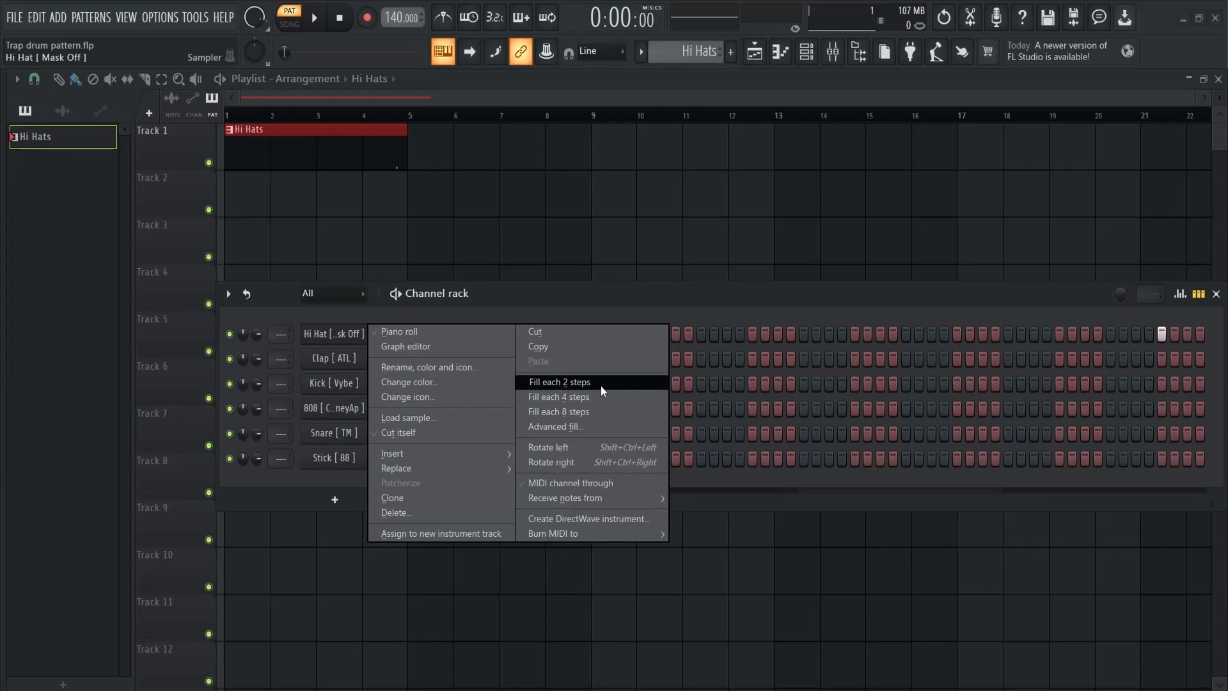
click(600, 386)
drag(834, 295, 552, 302)
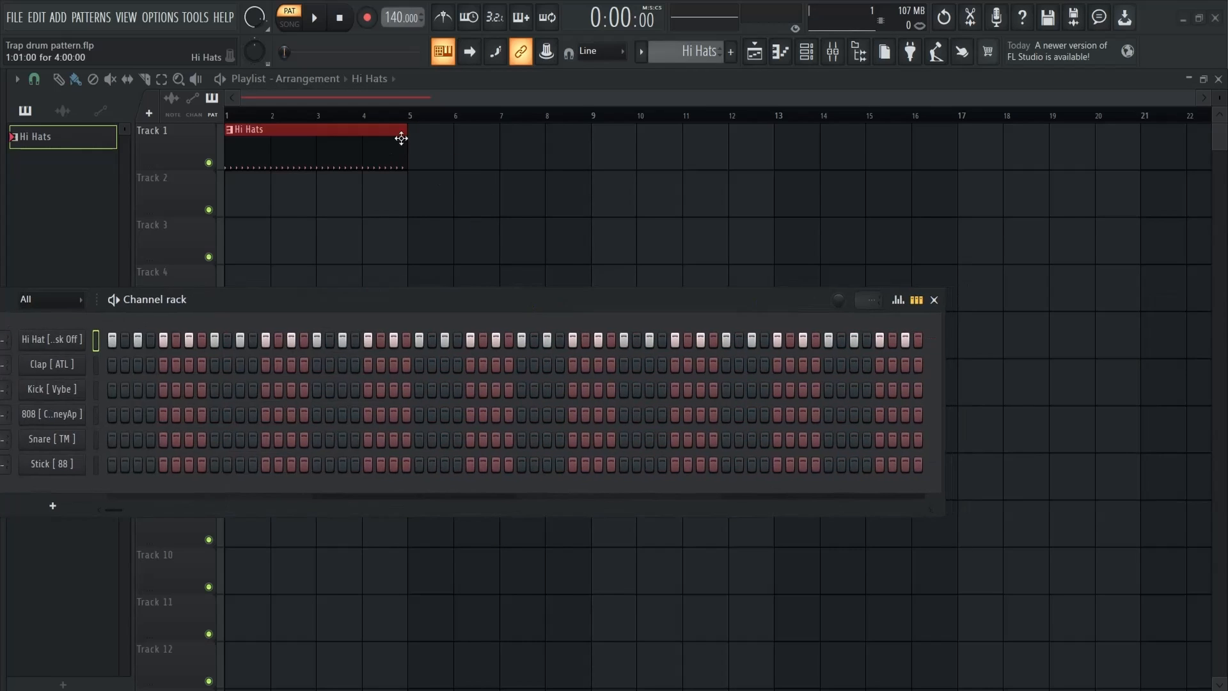
mouse_move(943, 318)
mouse_down()
mouse_move(1151, 320)
mouse_move(961, 327)
mouse_up()
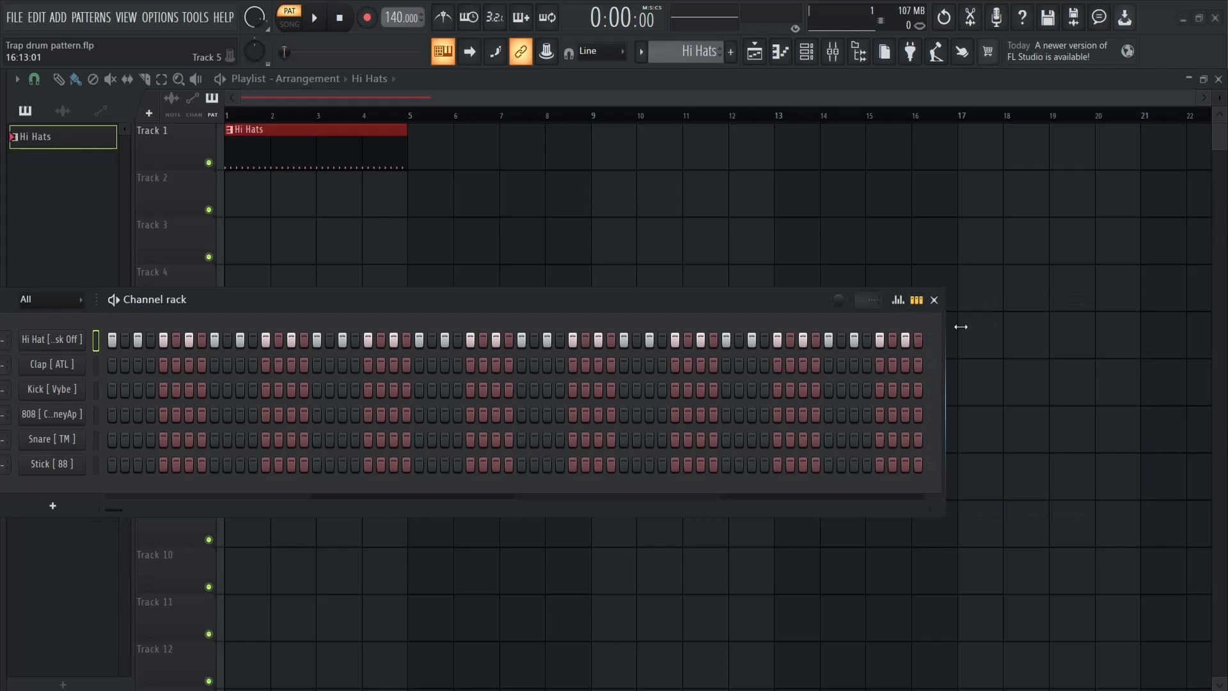
drag(651, 307, 917, 307)
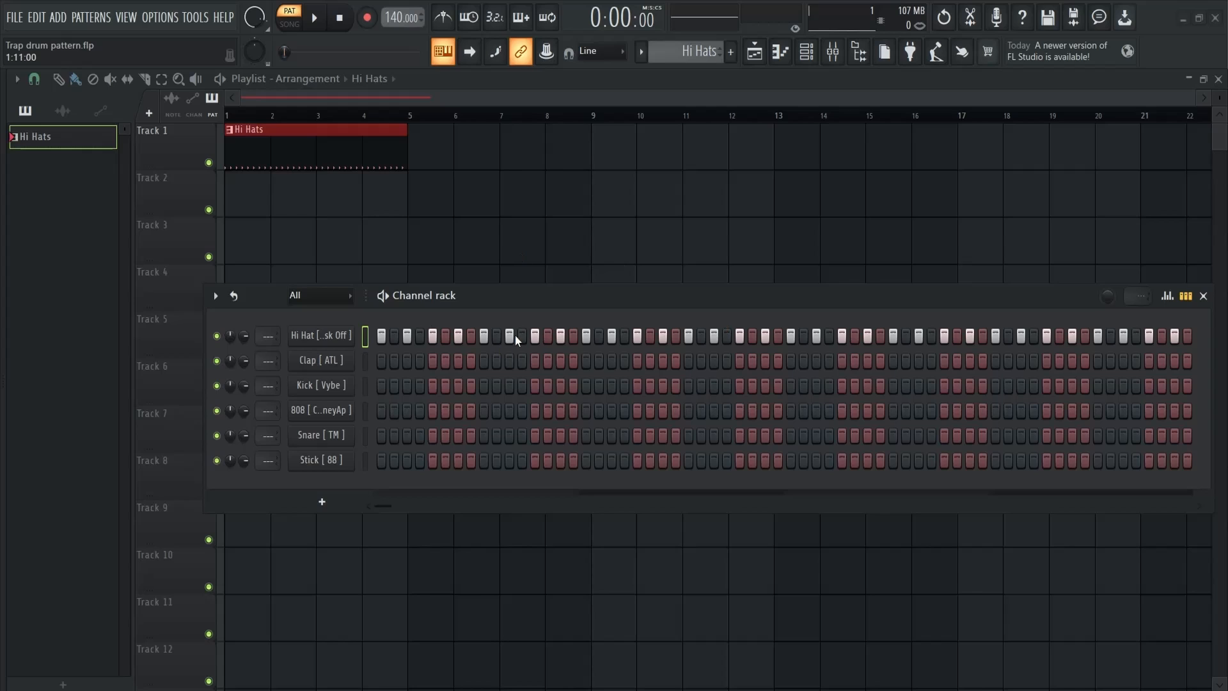
Play back the Hi Hats pattern to hear the filled steps.
right_click(300, 341)
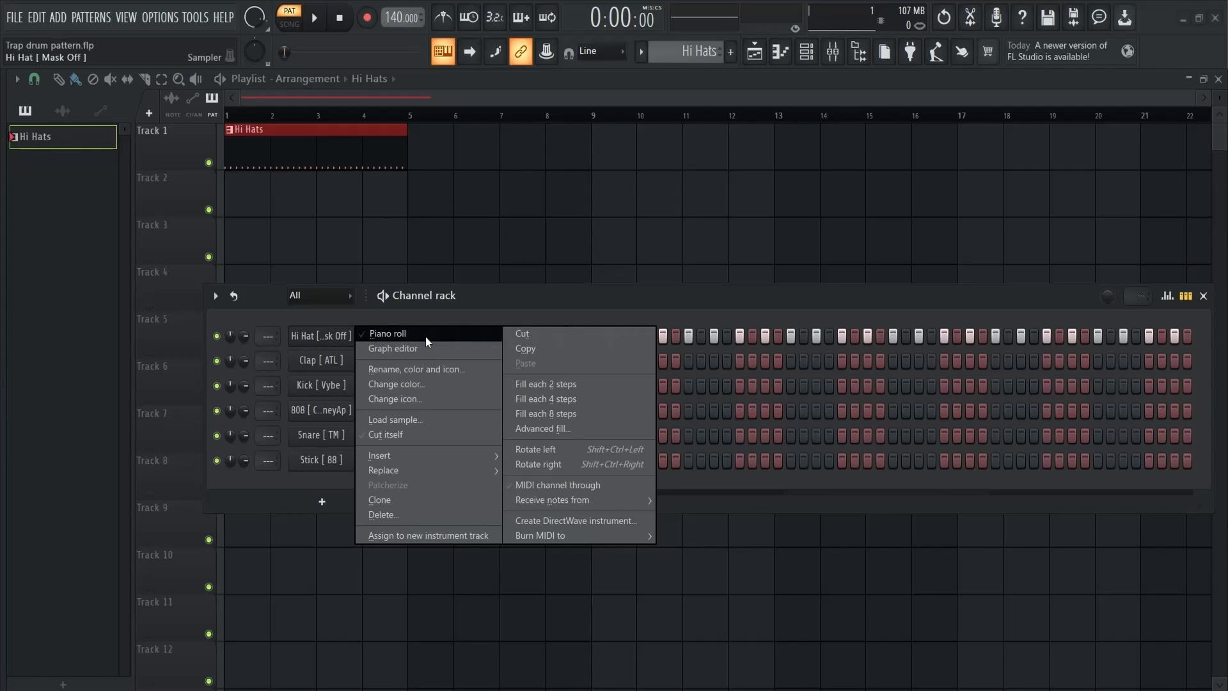
click(499, 294)
key(space)
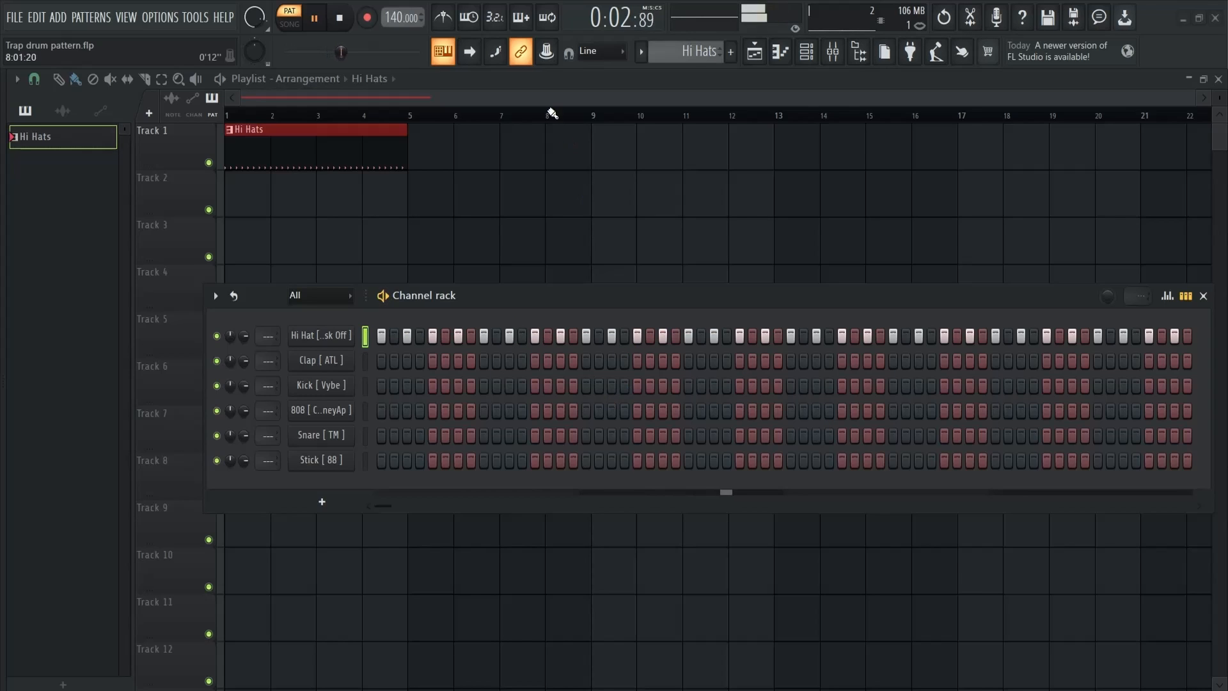
key(space)
Open the Hi Hat channel in the piano roll and close the channel rack.
right_click(328, 334)
click(409, 336)
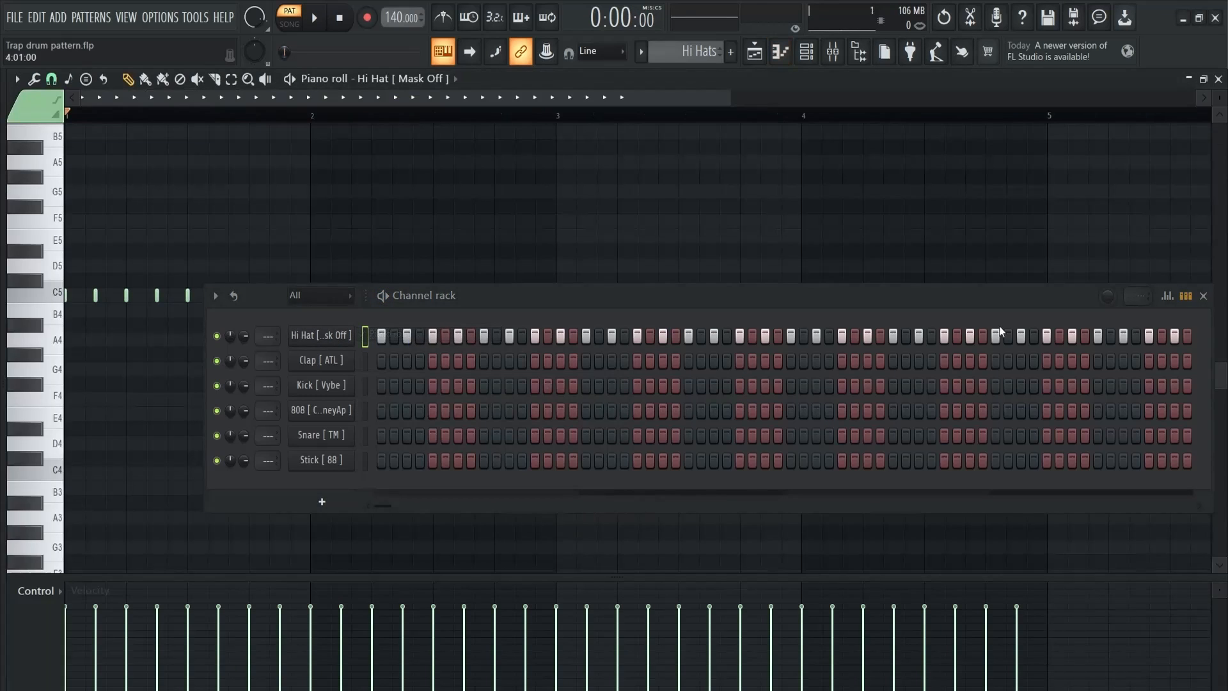
click(1203, 295)
scroll(136, 348, up, 3)
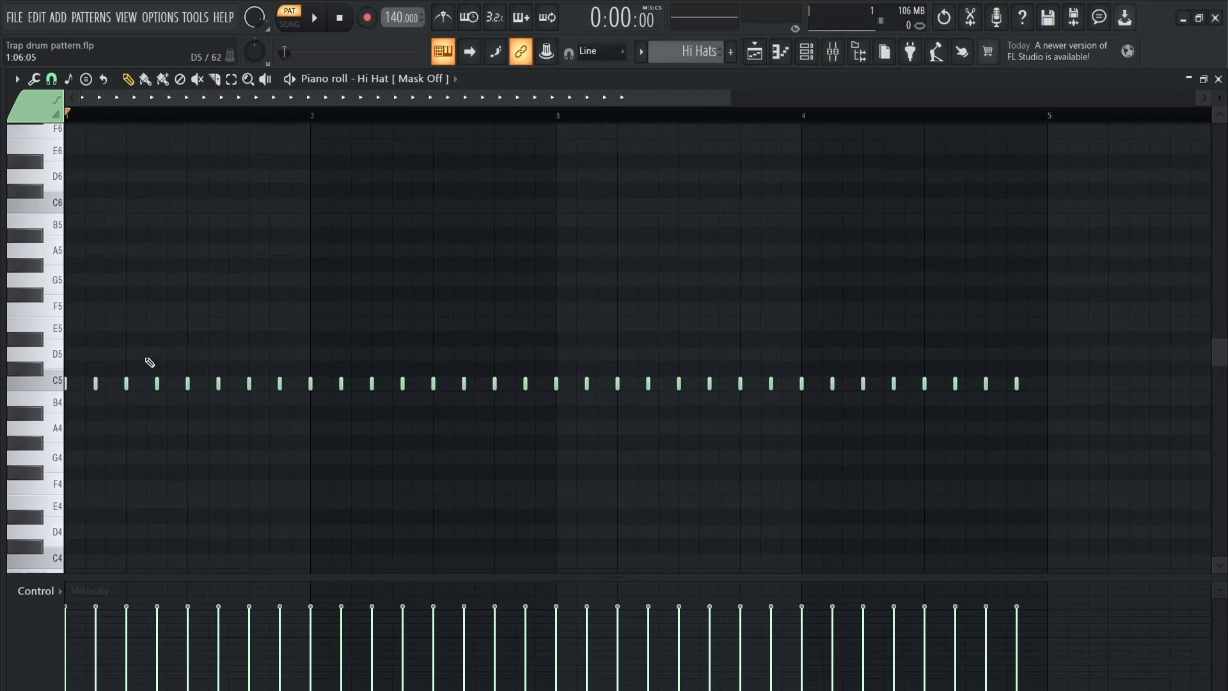
scroll(222, 261, down, 1)
scroll(177, 364, up, 1)
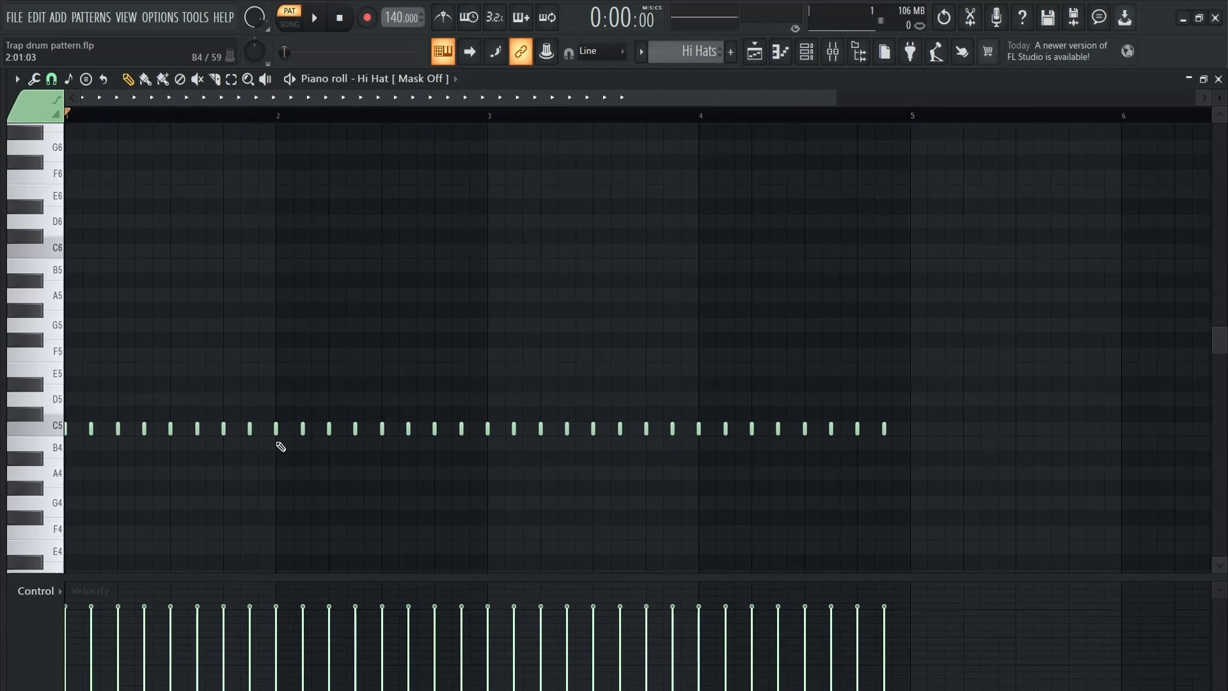
scroll(264, 425, down, 1)
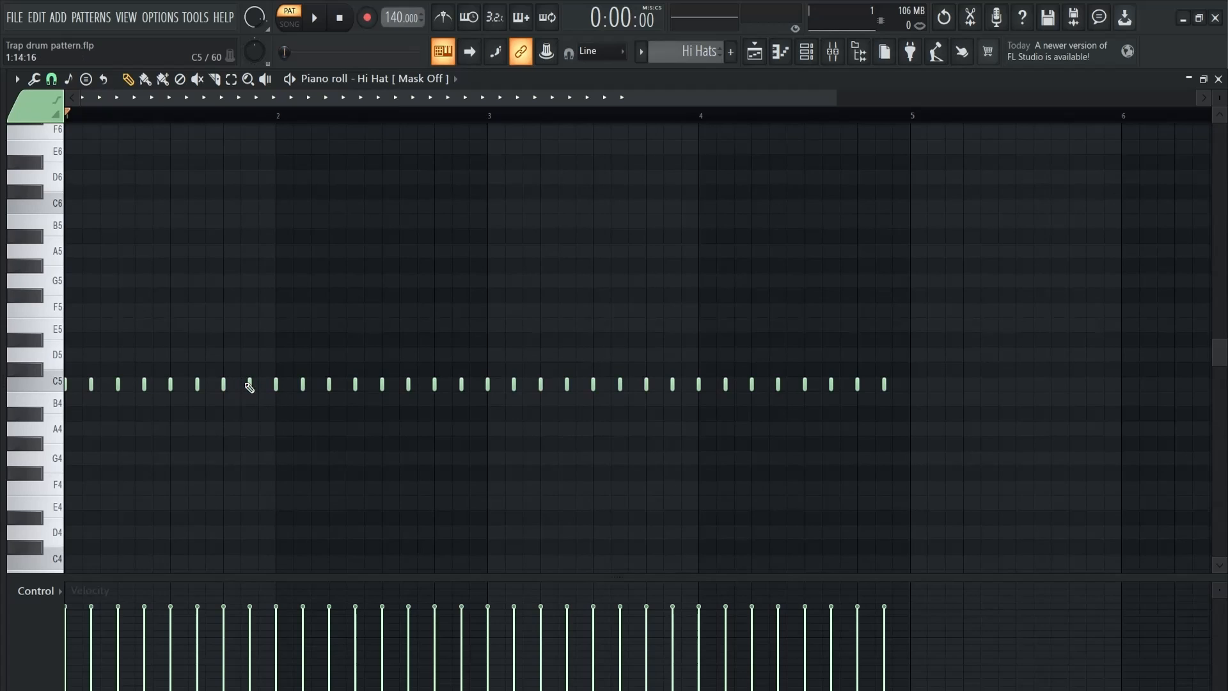
Delete the last hi-hat note of bar 1 and extend the preceding note to the start of bar 2.
right_click(249, 384)
drag(242, 350, 225, 396)
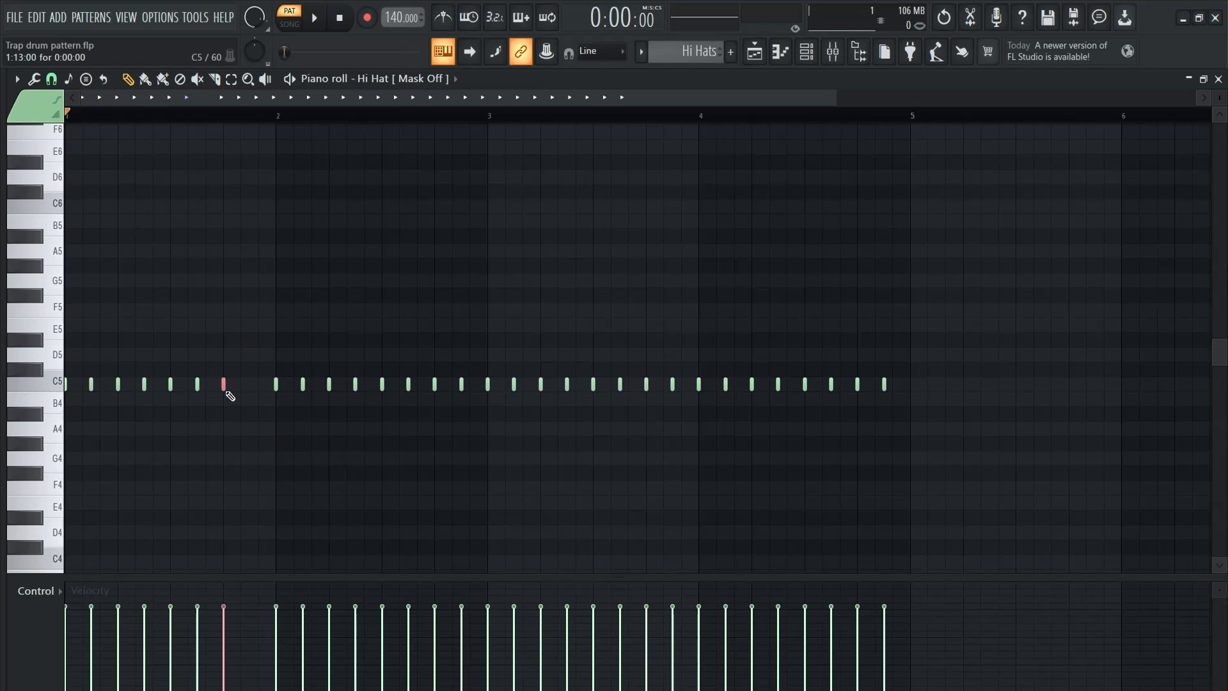
key(ctrl+l)
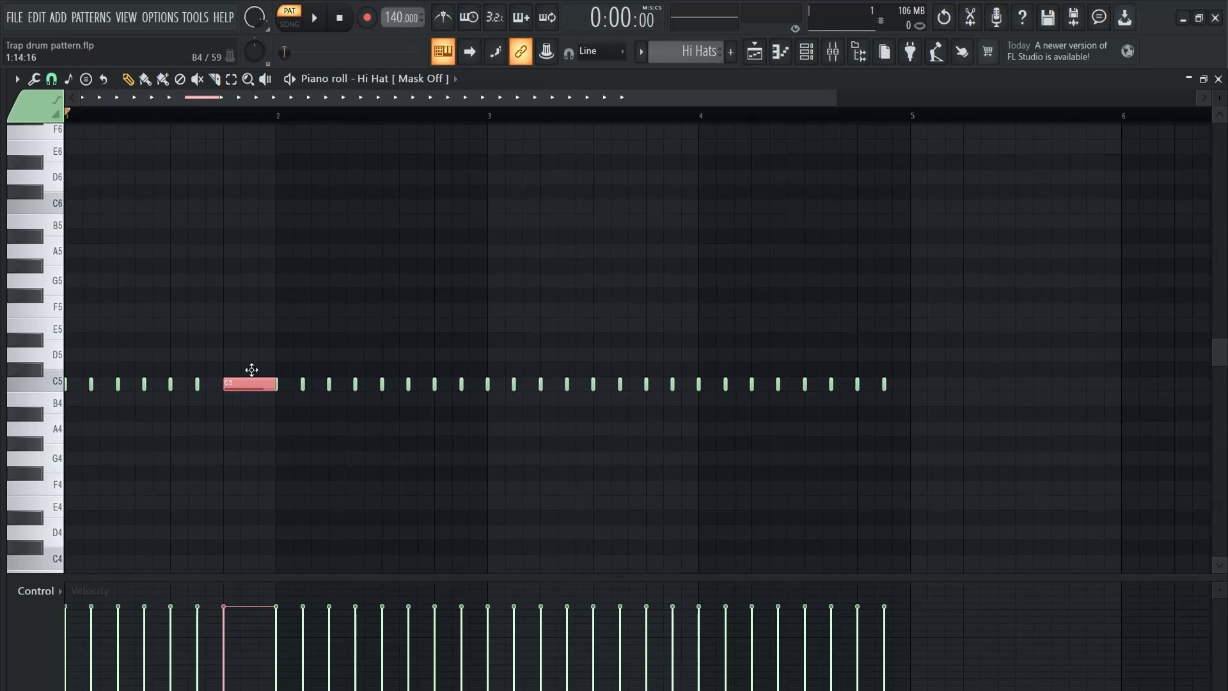
Chop the extended note at the end of bar 1 into a roll with the Default chopper pattern and play it back.
key(alt+u)
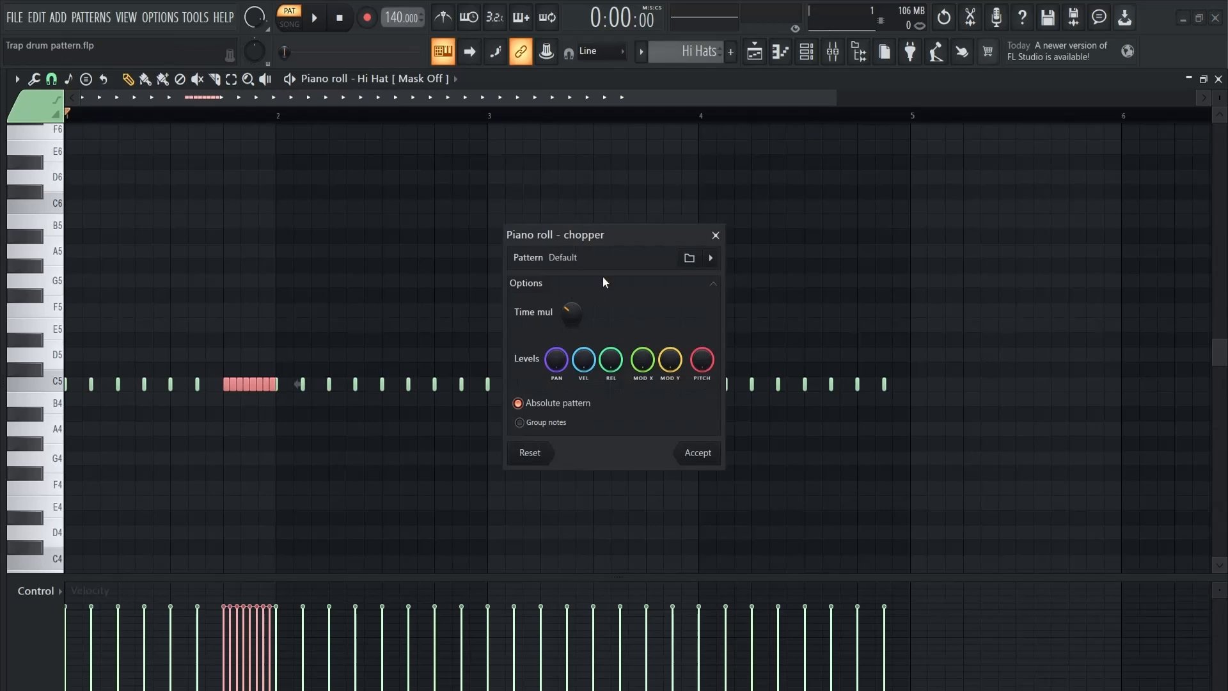
mouse_move(570, 313)
mouse_down()
mouse_move(567, 280)
mouse_move(566, 317)
mouse_up()
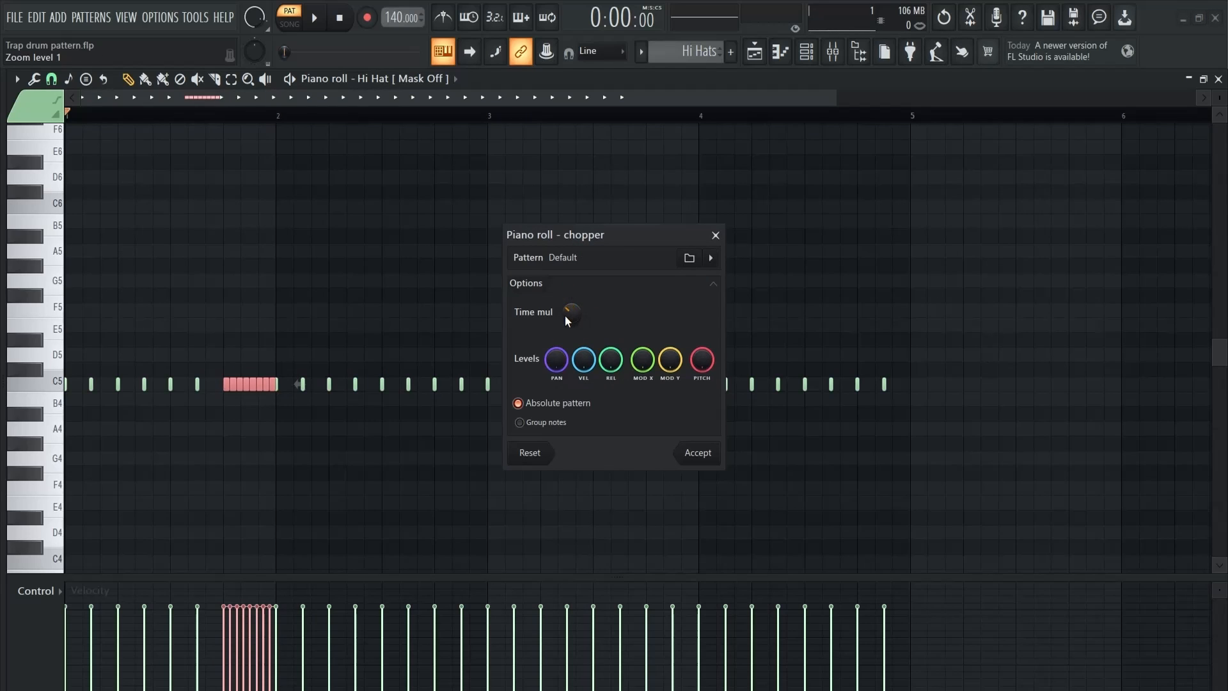
click(713, 458)
key(space)
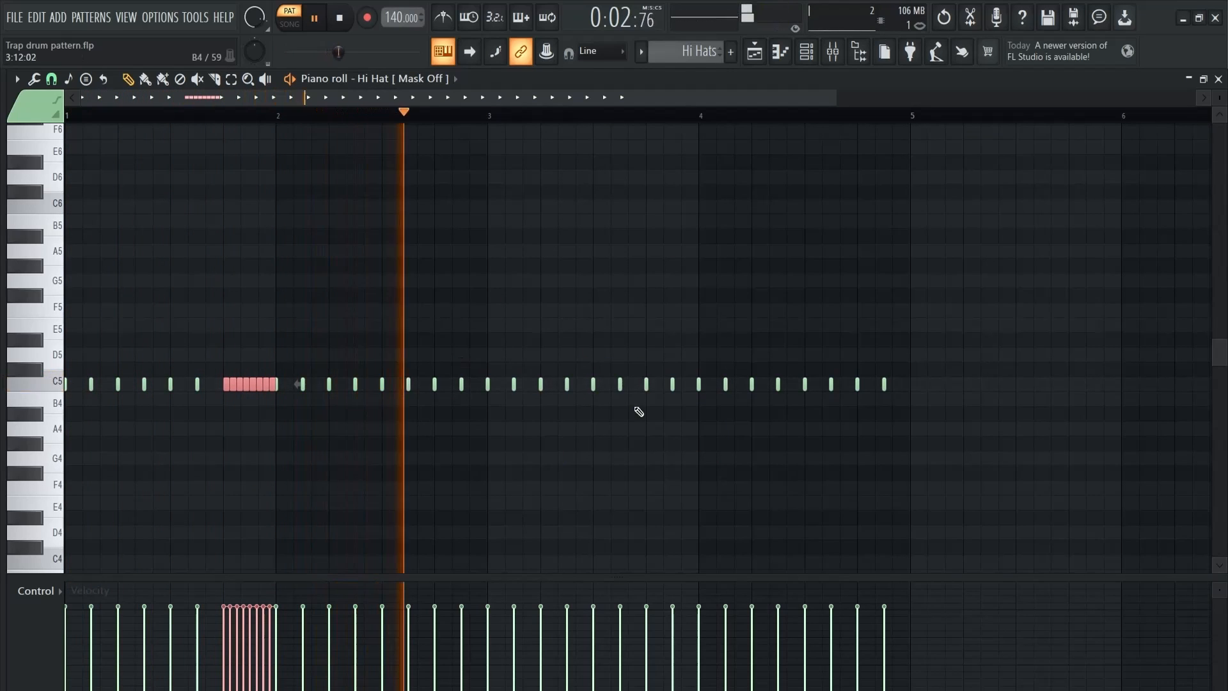
key(space)
Delete the last hi-hat note of bar 3 and extend the preceding note to the start of bar 4.
click(672, 384)
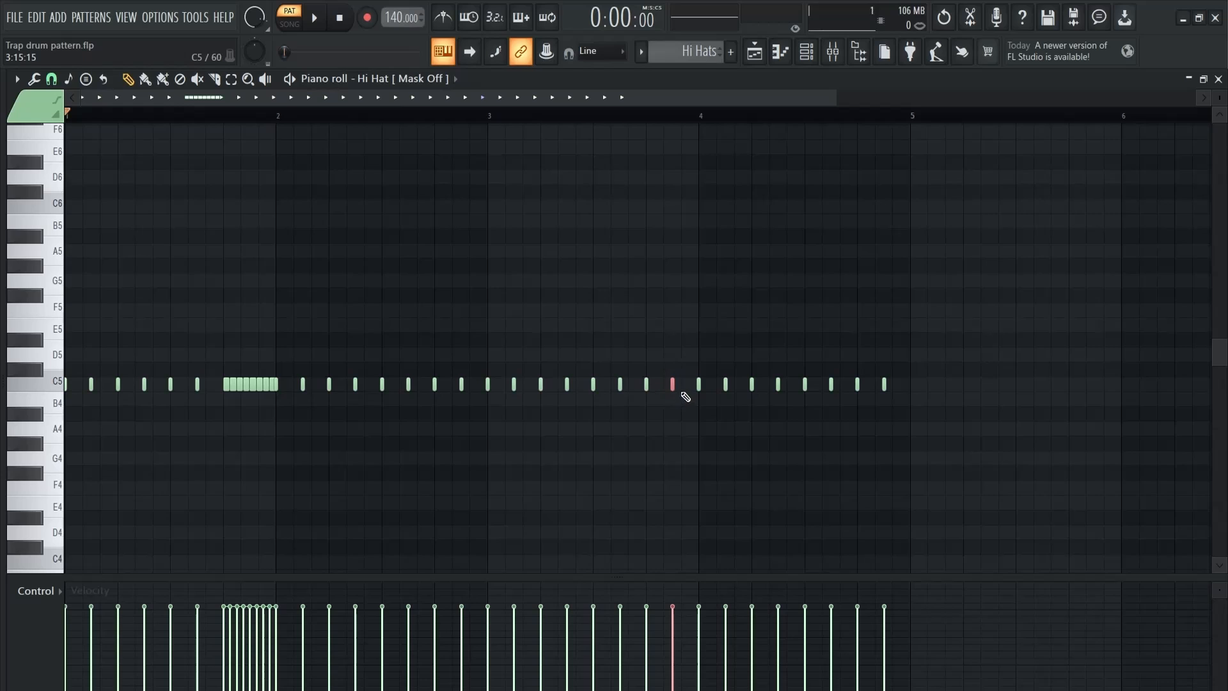
key(Delete)
click(645, 382)
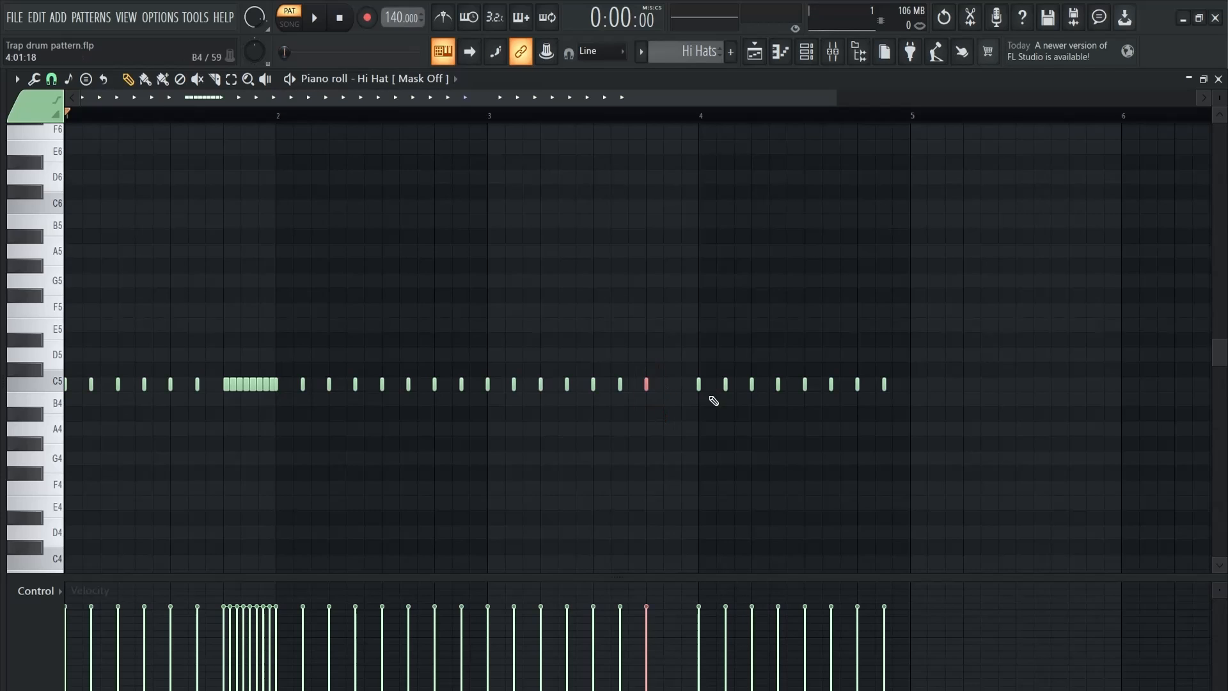
key(ctrl+l)
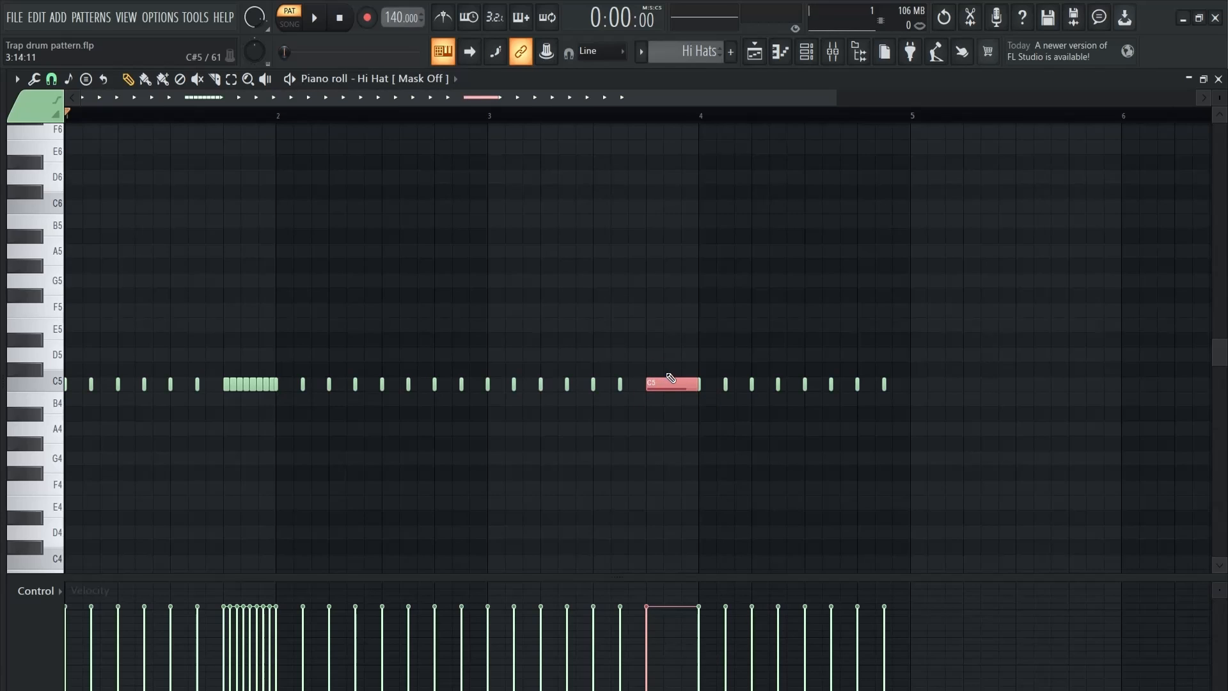
Chop the extended hi-hat note at the end of bar 3 into a roll with the Default chopper pattern and play it back.
key(alt+u)
drag(553, 244, 412, 236)
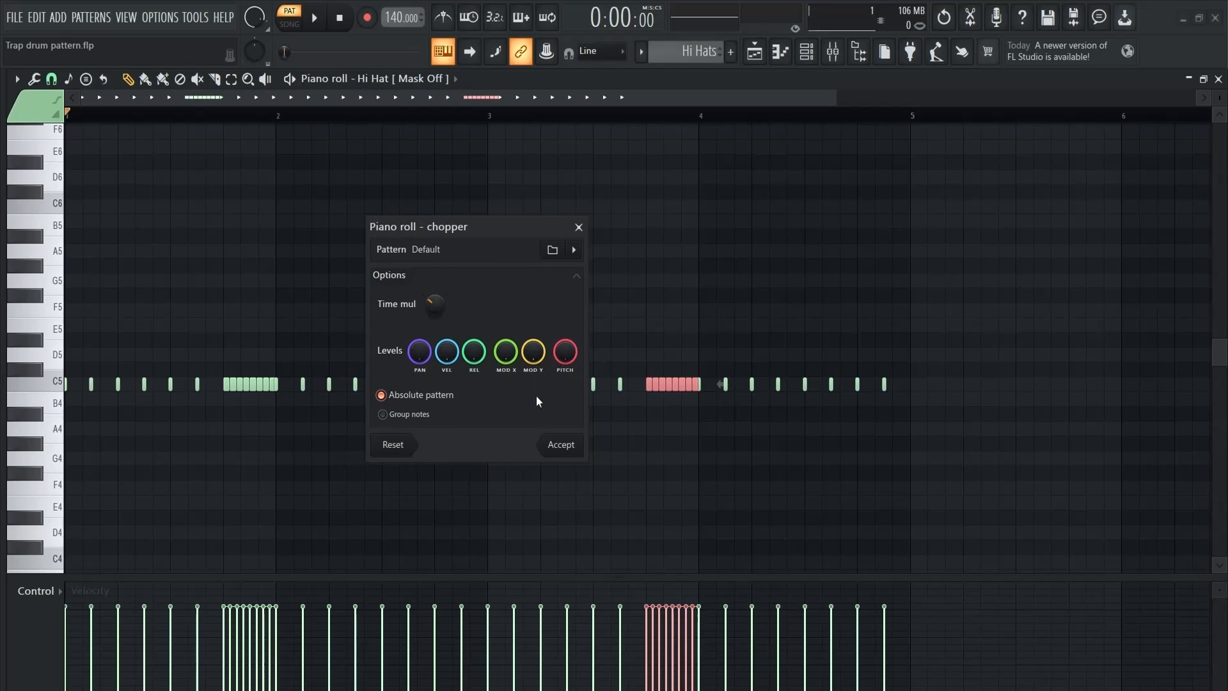
click(563, 445)
click(650, 428)
key(space)
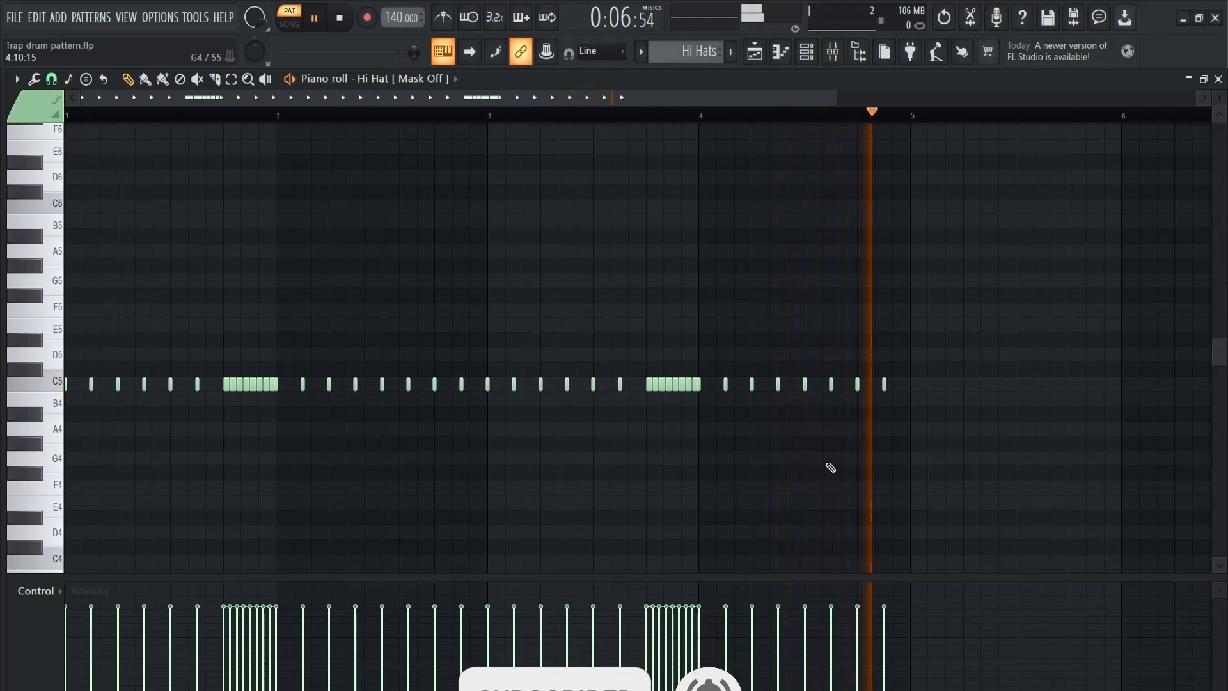
key(space)
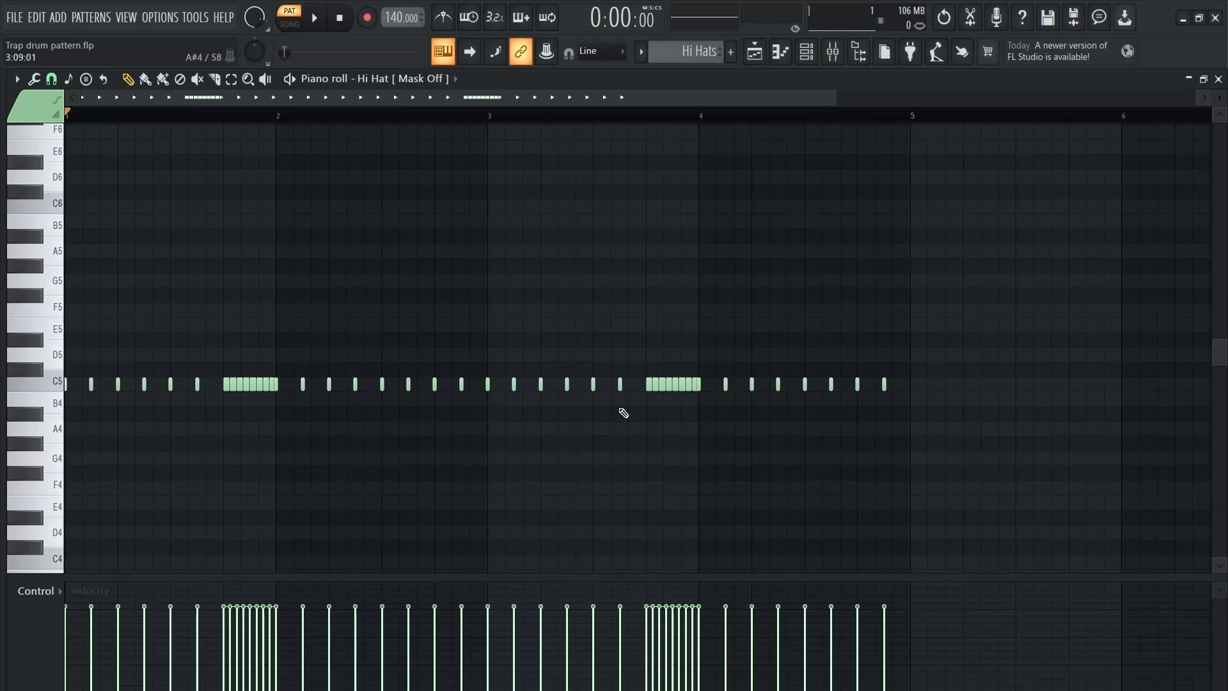
Draw gradually descending velocities across the hi-hat rolls at the ends of bars 1 and 3, playing back the first.
scroll(401, 378, down, 1)
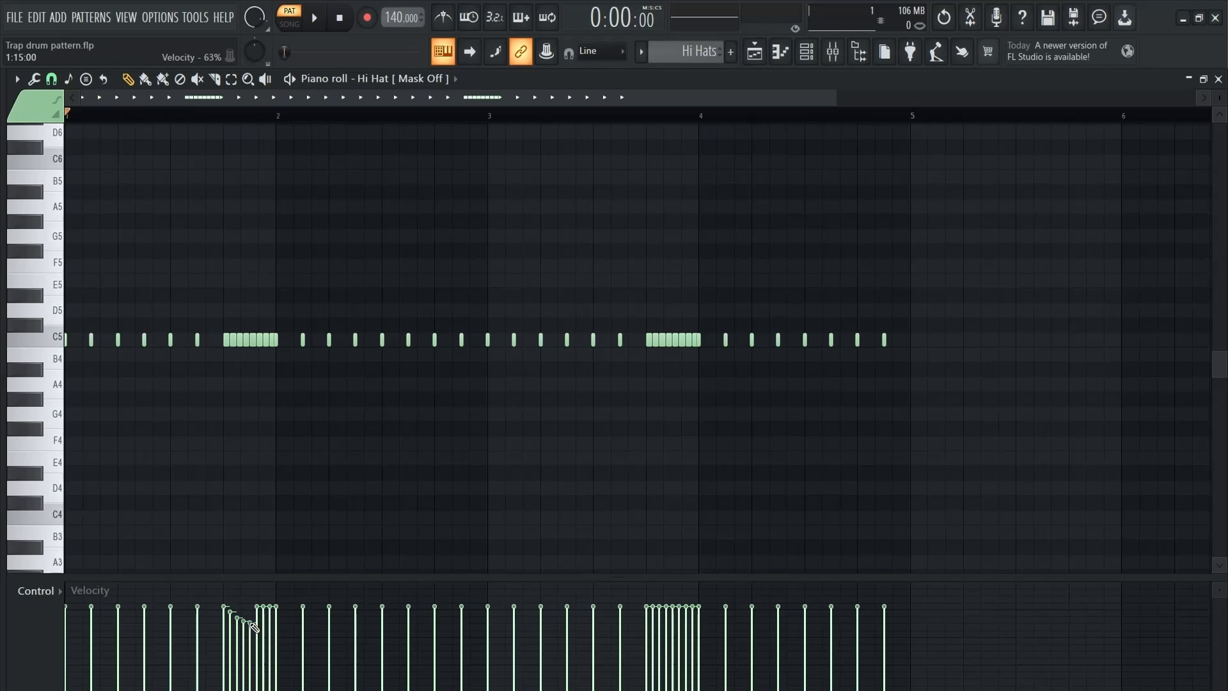
drag(253, 624, 262, 631)
key(space)
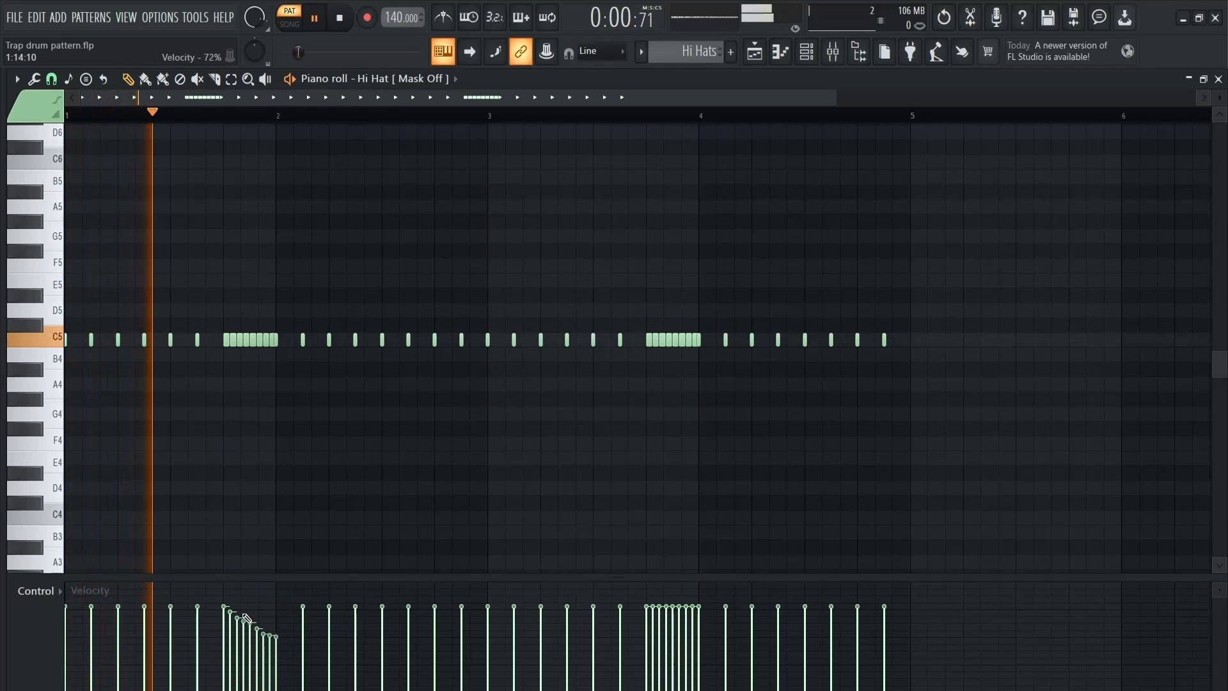
key(space)
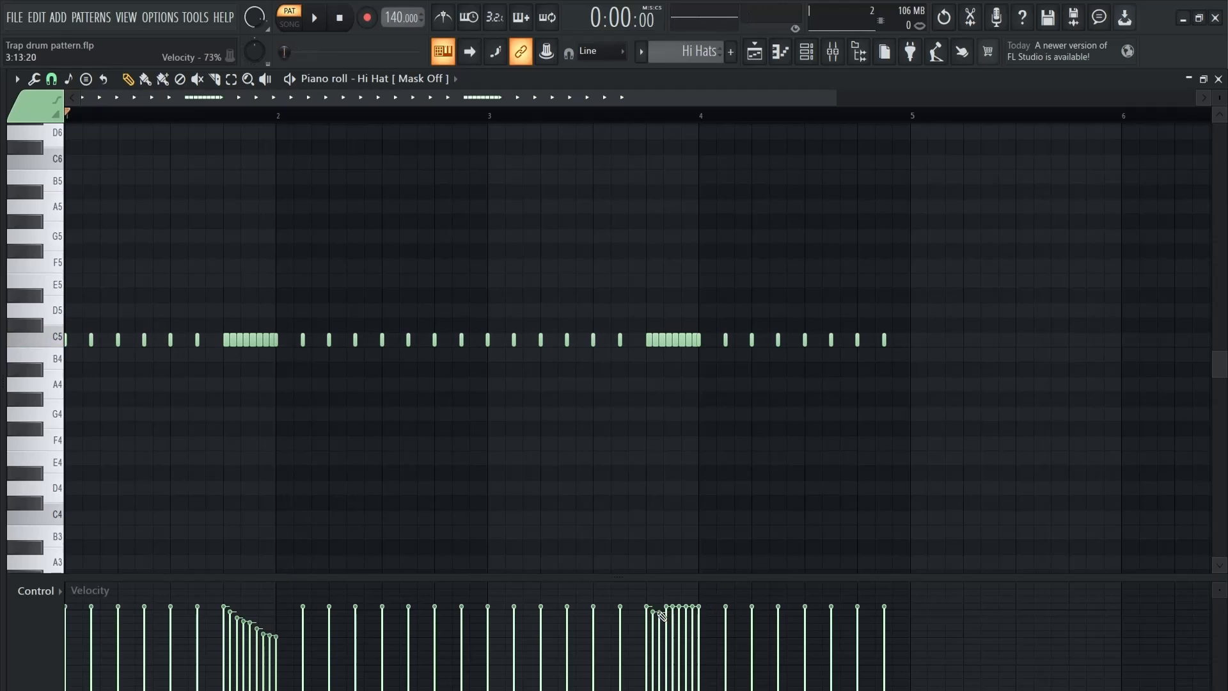
drag(660, 614, 701, 637)
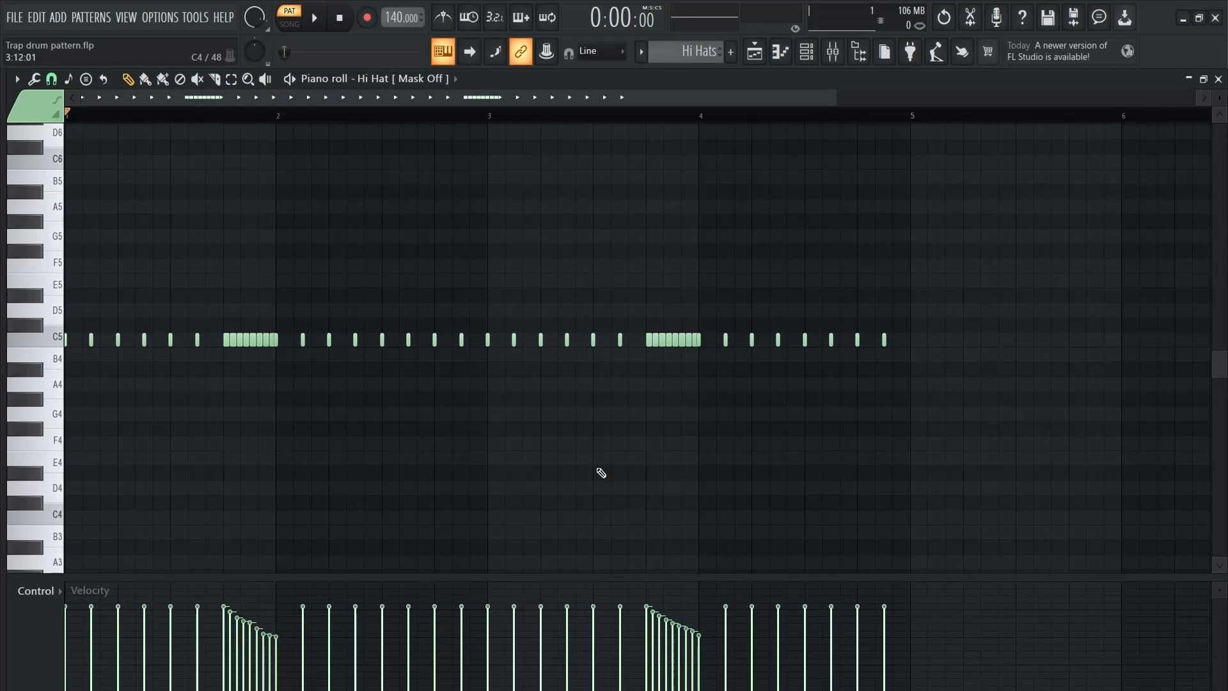
click(495, 356)
scroll(520, 296, up, 3)
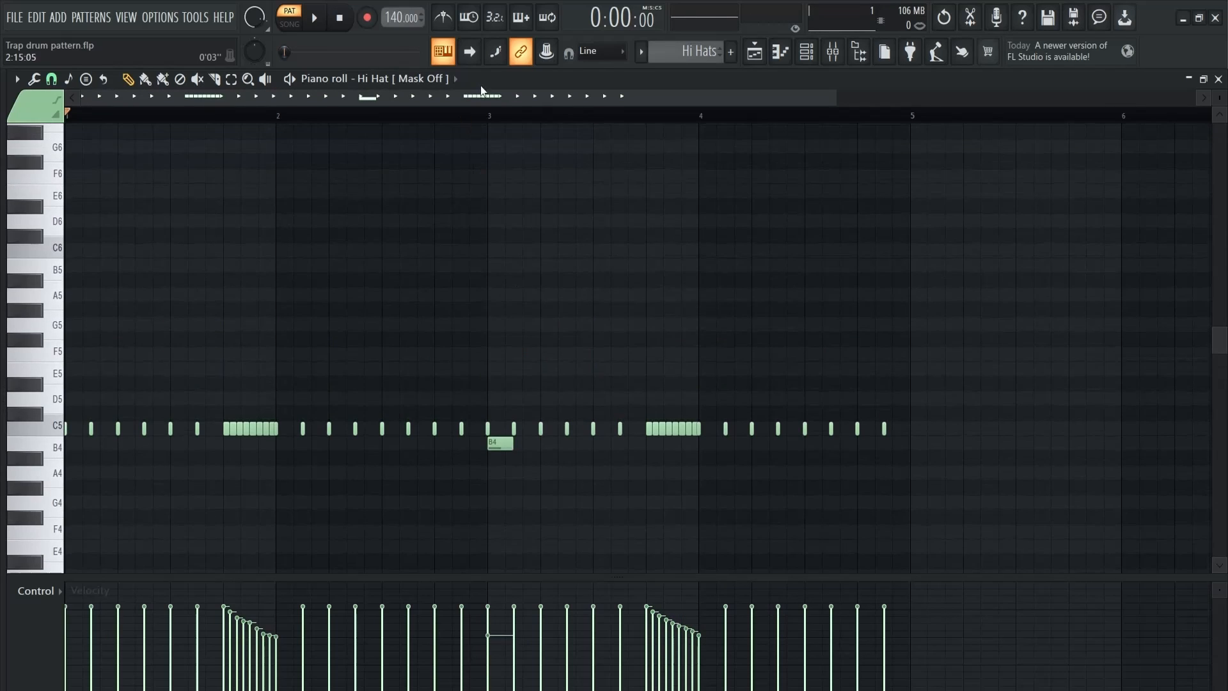
right_click(493, 446)
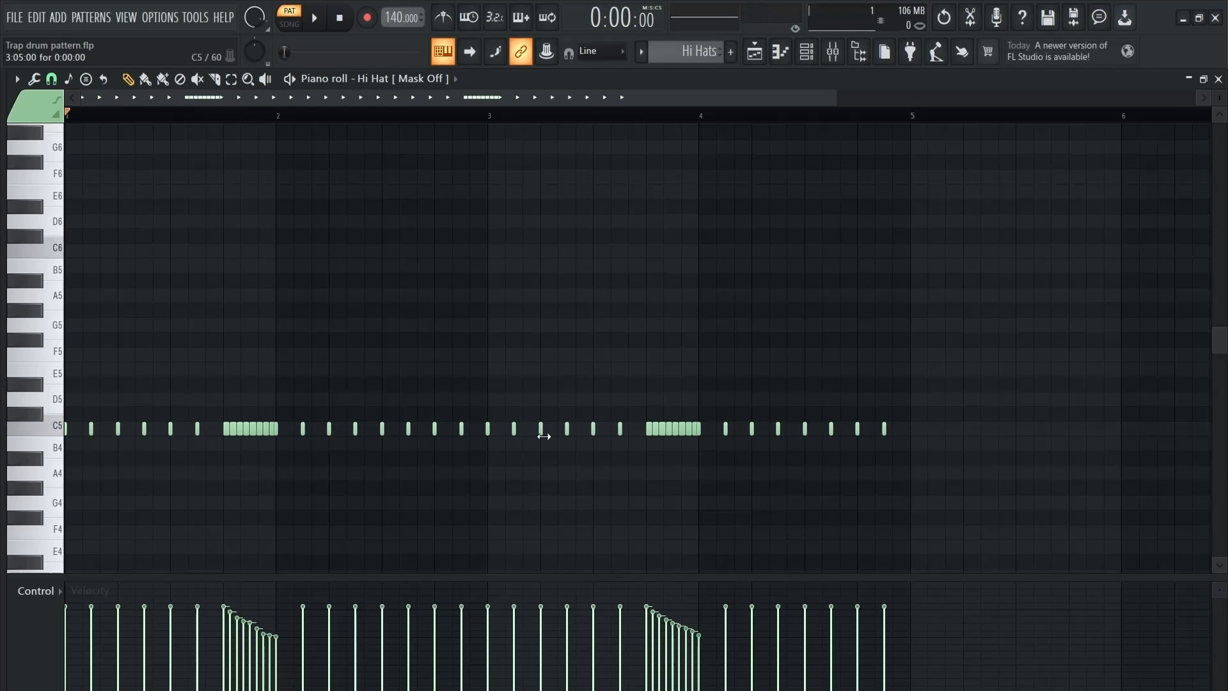
Add short off-grid B4, A4 and G4 notes descending right after the third hi-hat hit of bar 3 and play the pattern back.
scroll(553, 448, up, 2)
click(543, 441)
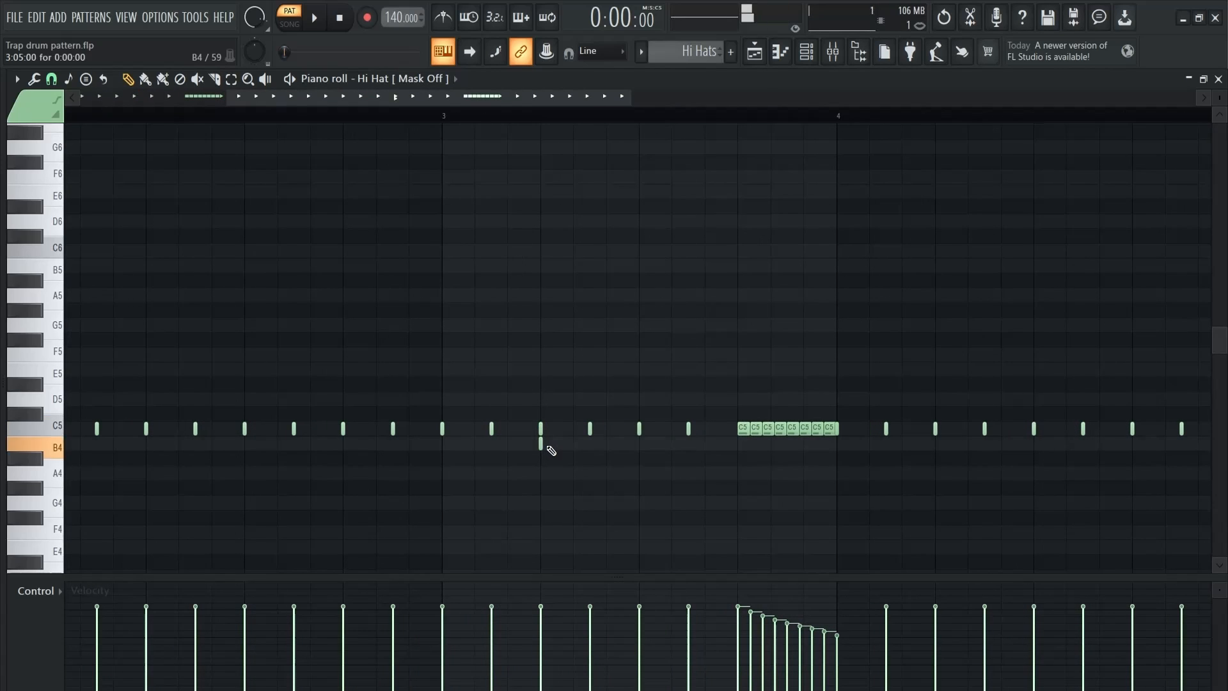
right_click(542, 443)
alt+click(545, 442)
alt+click(555, 473)
alt+click(559, 503)
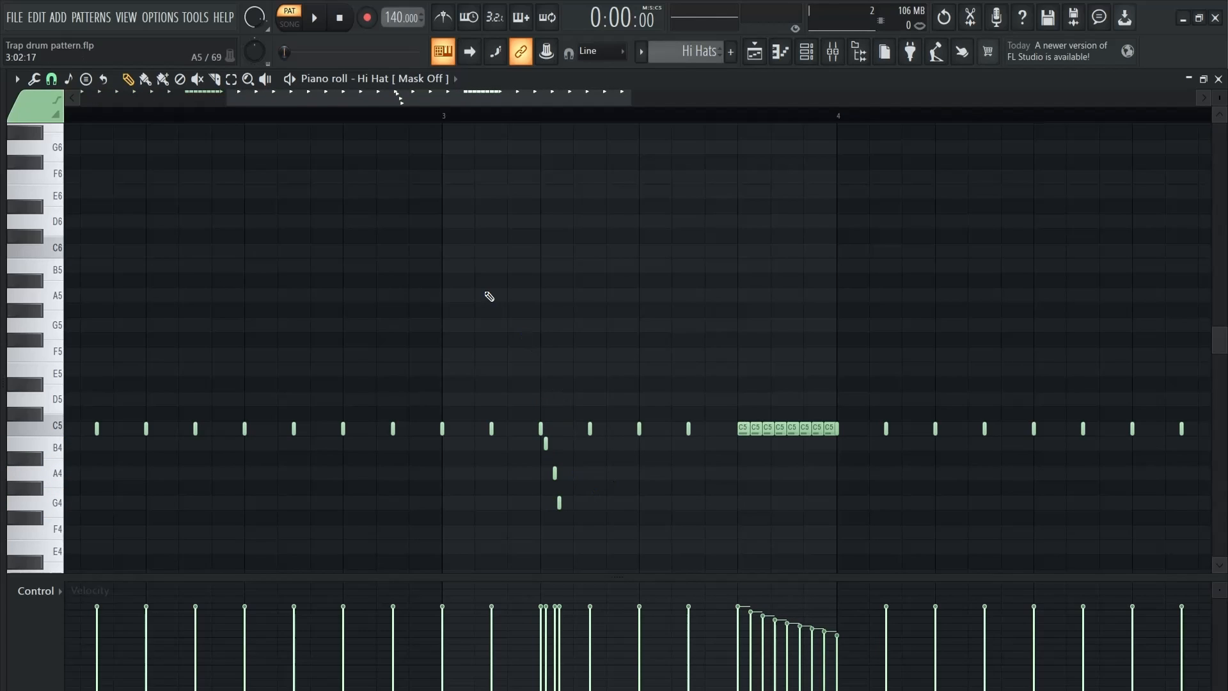
scroll(496, 316, down, 3)
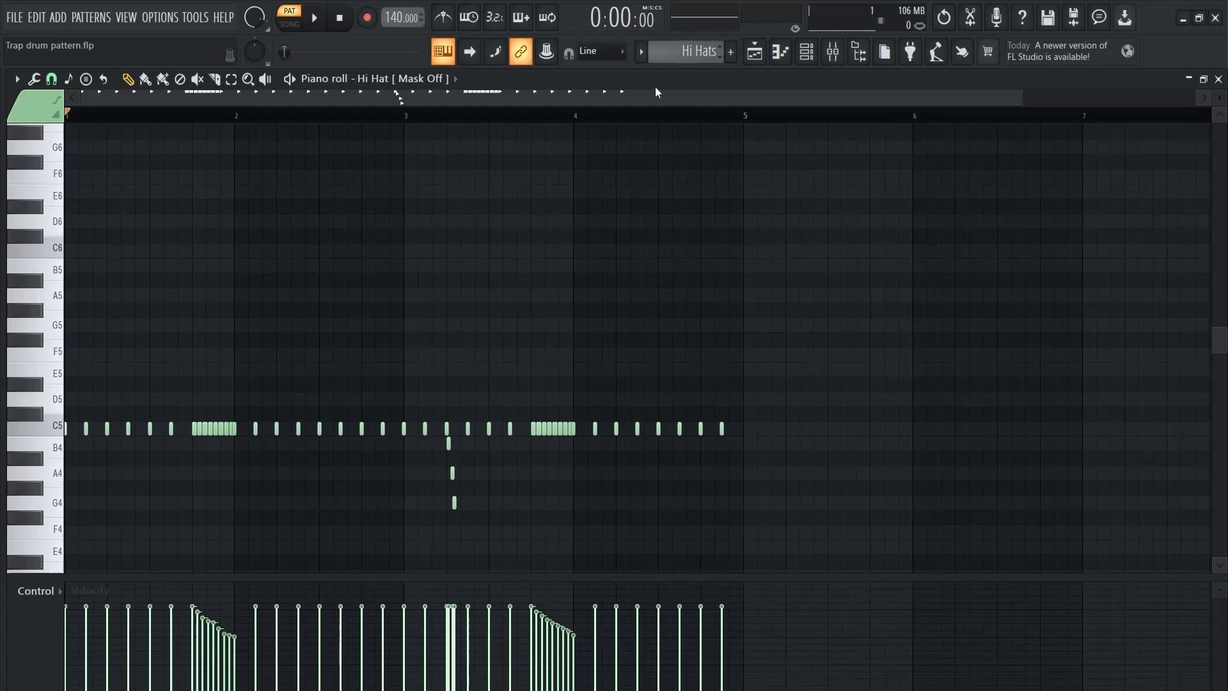
key(space)
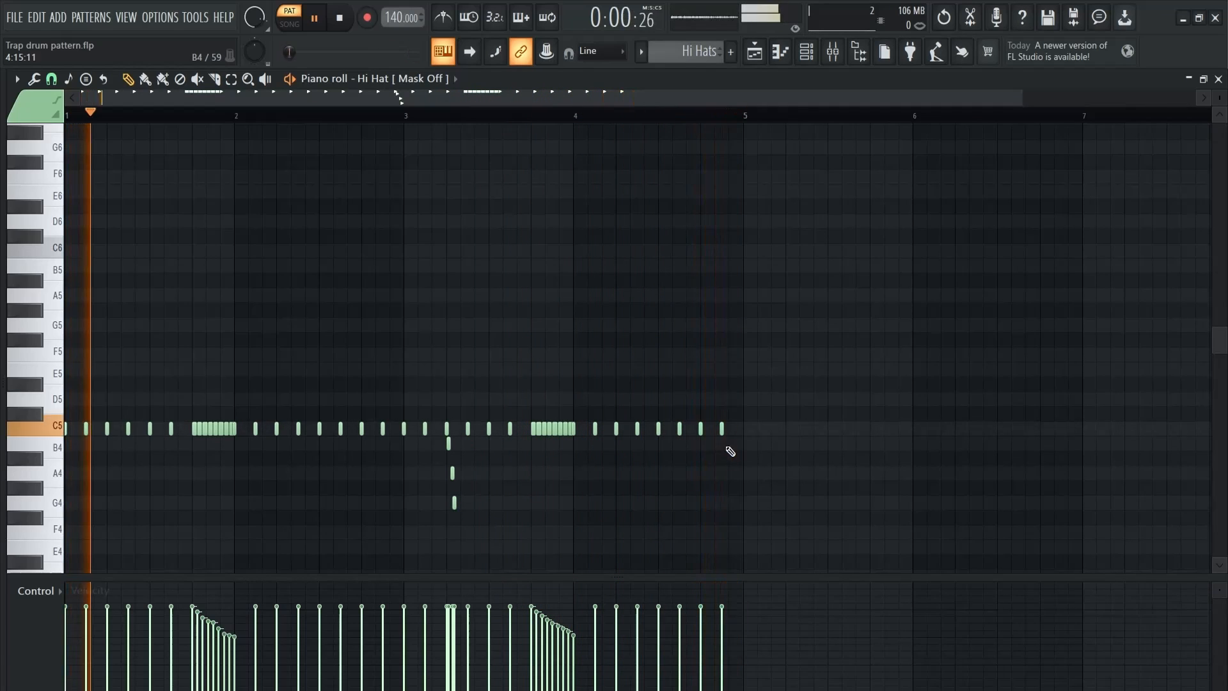
key(space)
Add short B4 and A4 notes descending after the second-to-last hi-hat hit of bar 4 and play the pattern back.
click(704, 443)
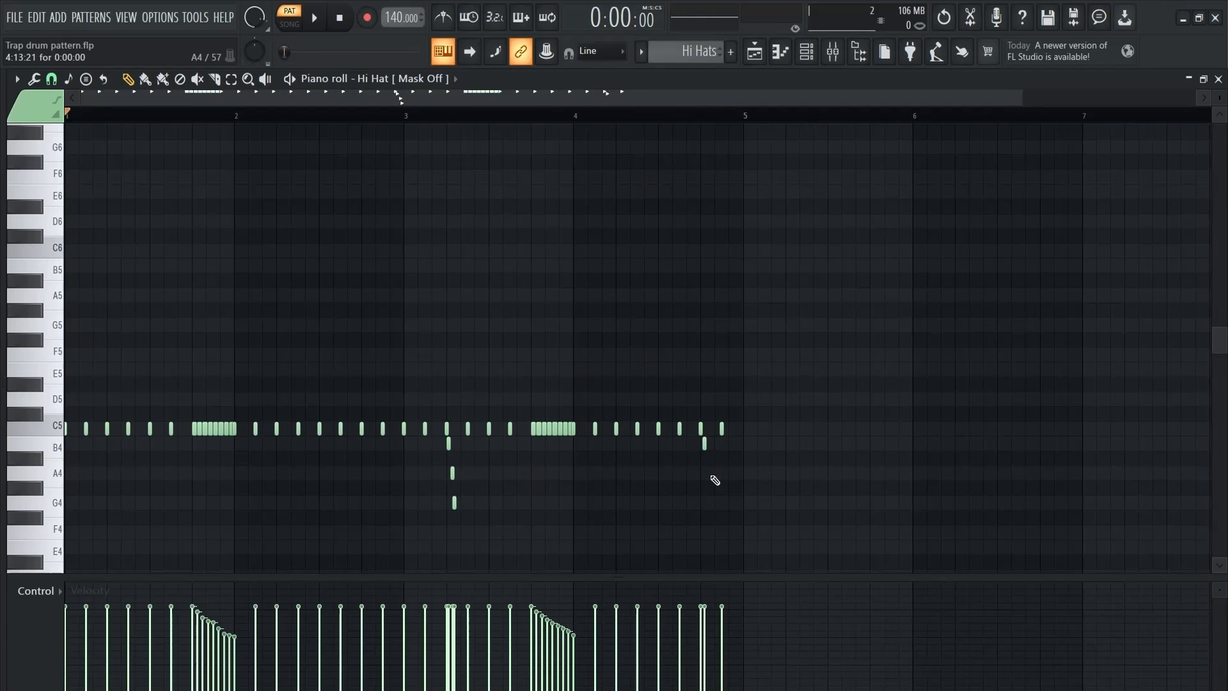
click(710, 474)
key(space)
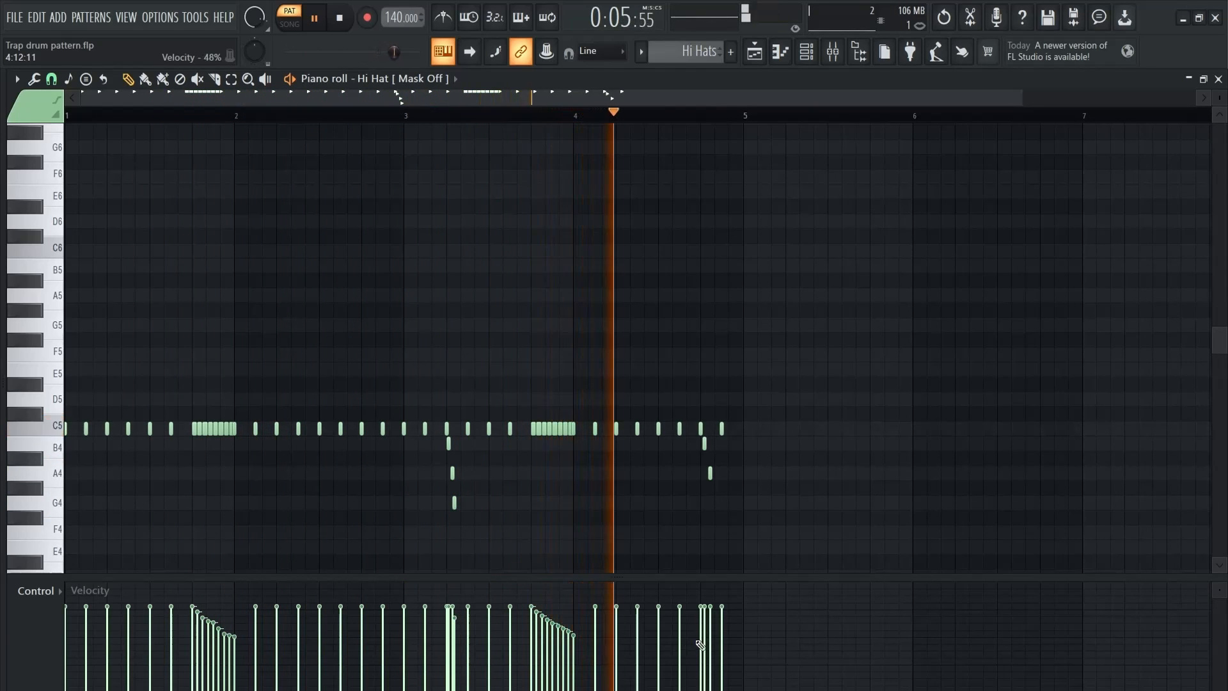
Lower the velocities of the B4, A4 and final C5 notes at the end of bar 4 in a descending slope during playback.
mouse_move(709, 625)
mouse_down()
mouse_move(722, 626)
mouse_move(722, 650)
mouse_up()
click(723, 636)
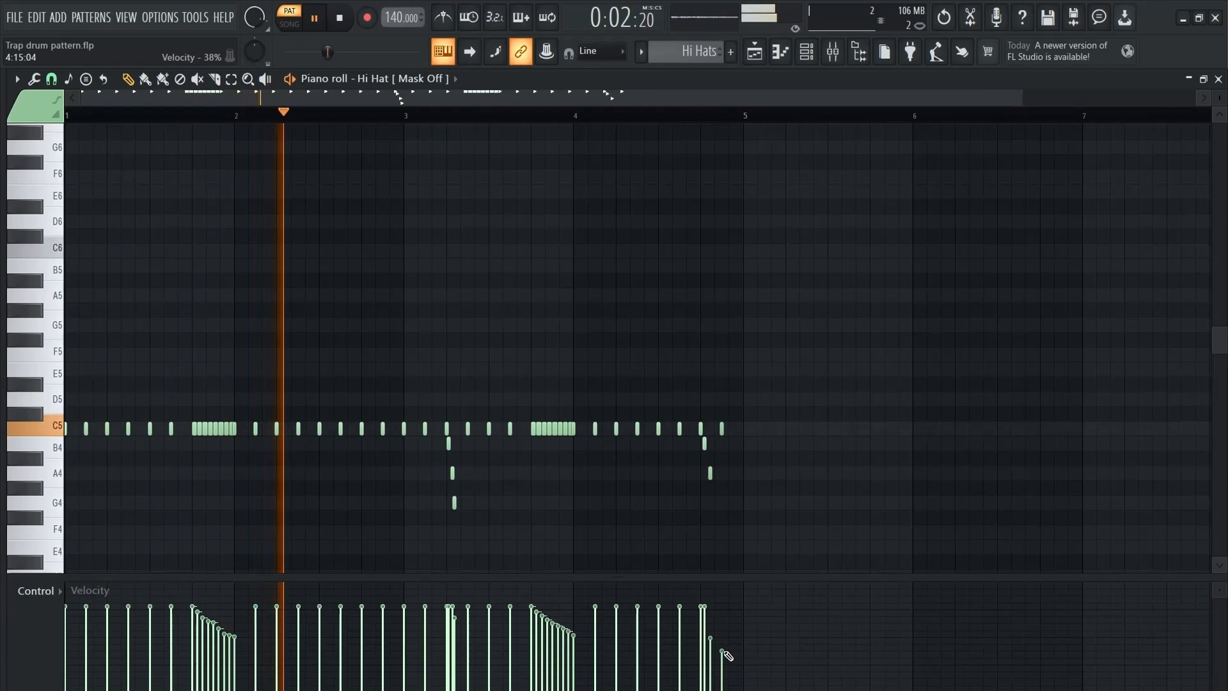
click(705, 622)
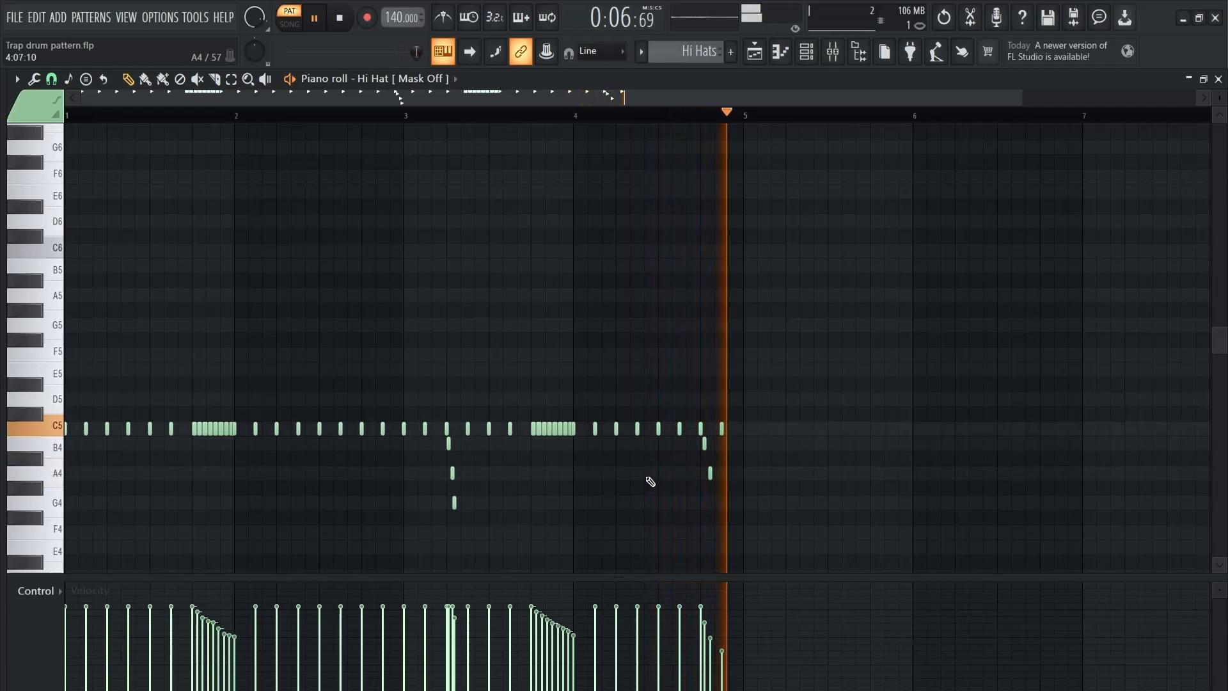
key(space)
Review the Hi Hats clip in the playlist and the Hi Hat channel's notes in the channel rack and piano roll.
key(F5)
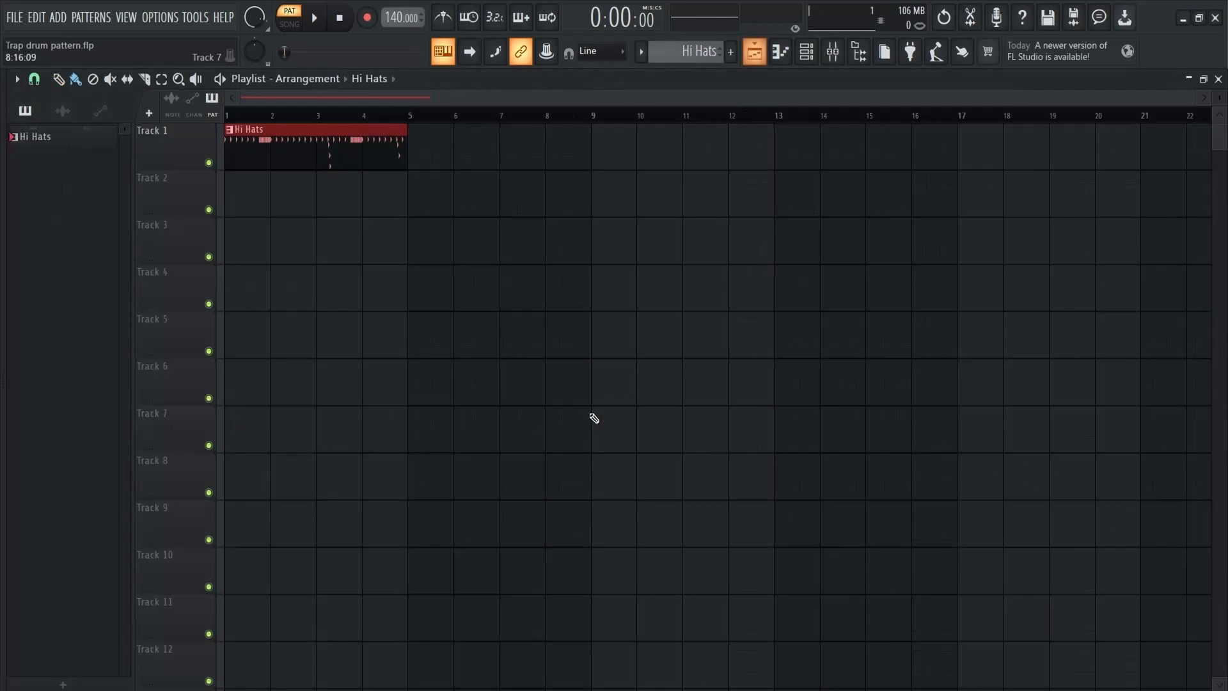
key(F6)
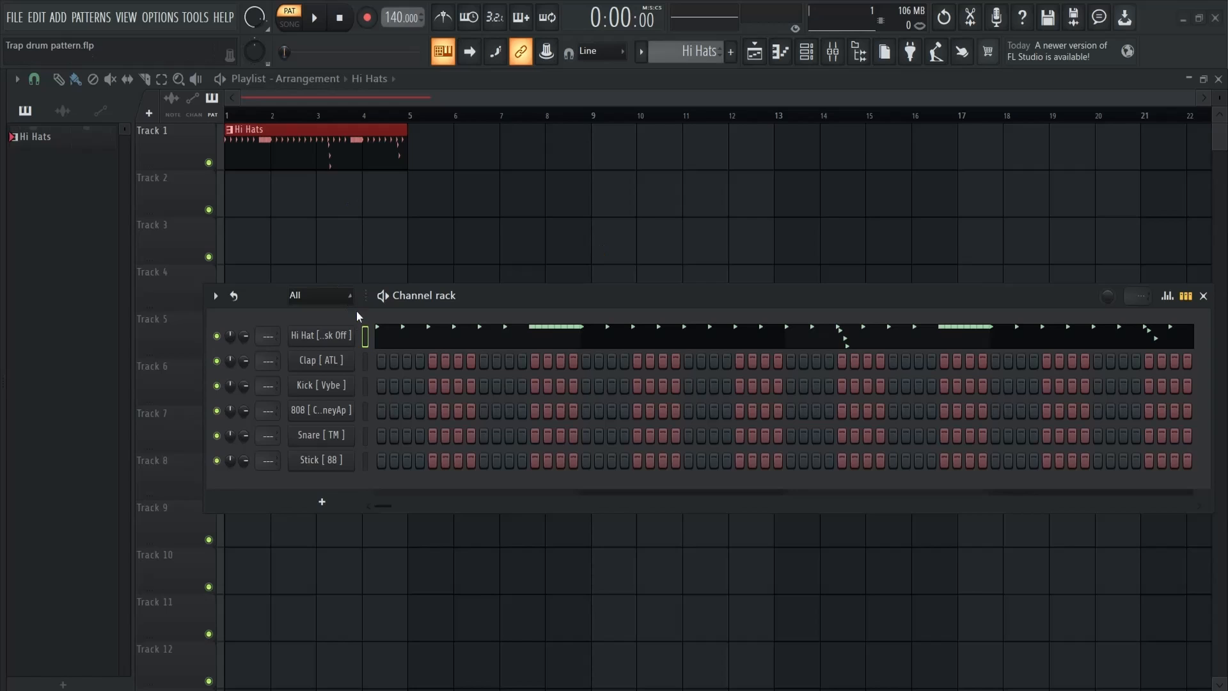
click(440, 338)
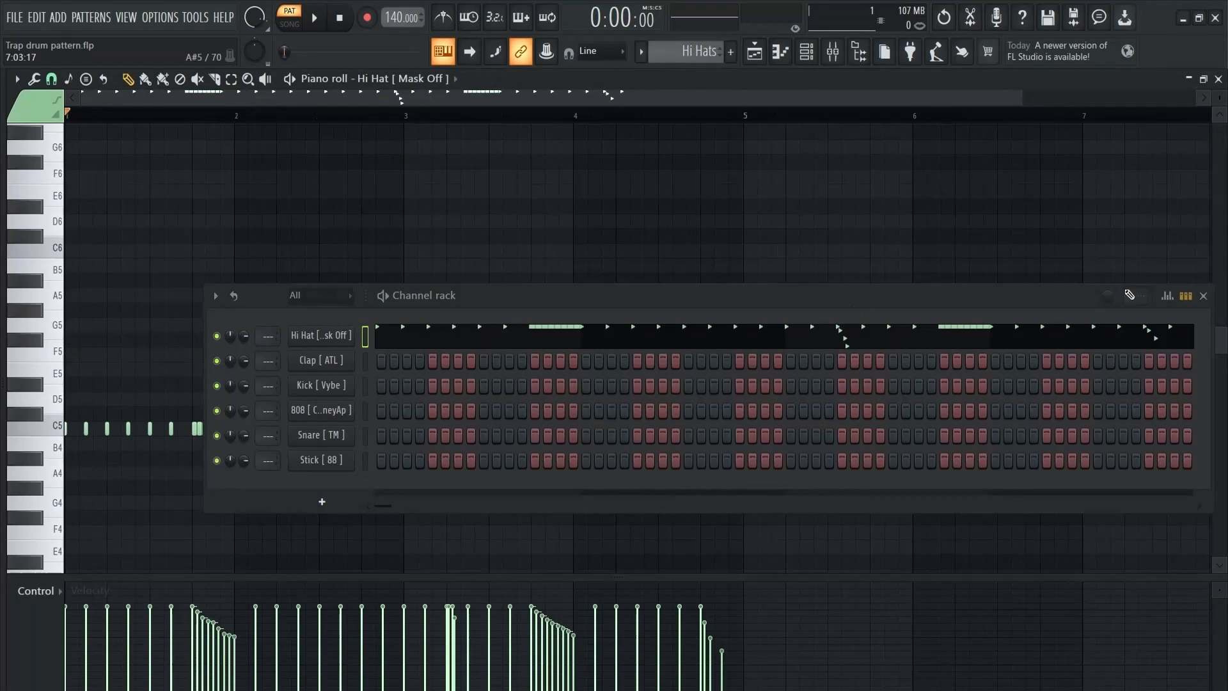
click(1203, 296)
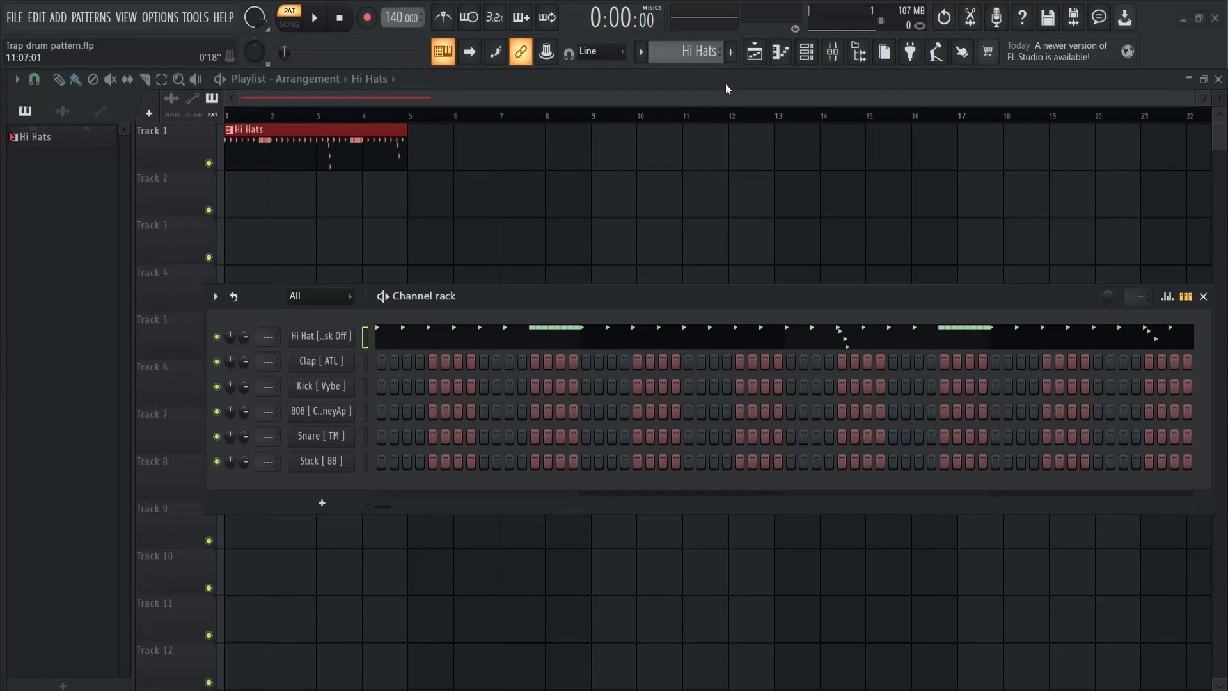
Create a new pattern named Snares Hats.
click(730, 51)
text(Snares Hats)
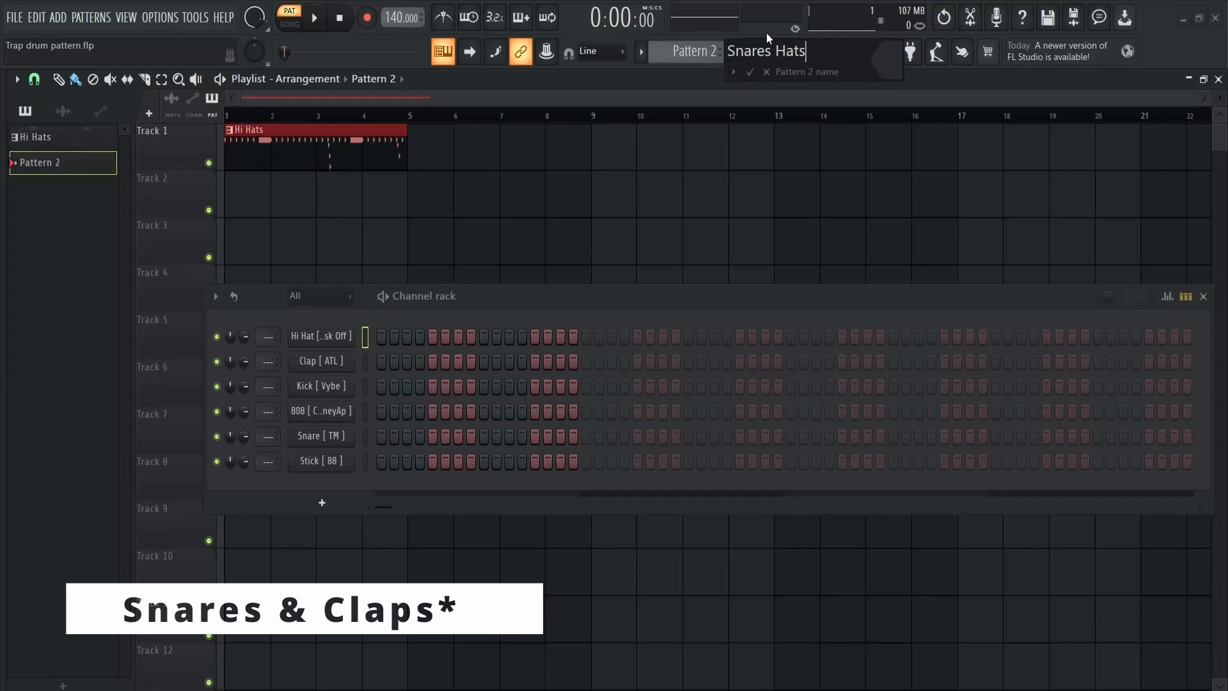
click(750, 71)
Place the Snares Hats pattern on Track 2 at bar 1, stretch it to two bars and add a second clip at bar 3.
click(232, 202)
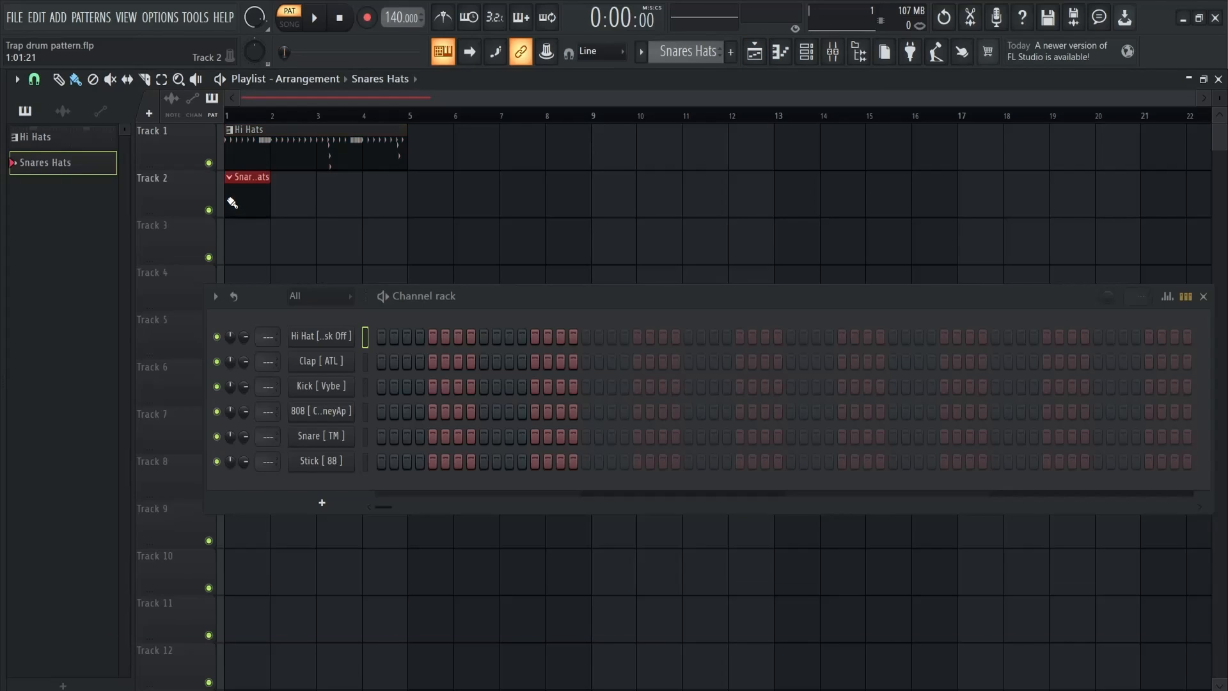
drag(271, 179, 318, 181)
click(324, 186)
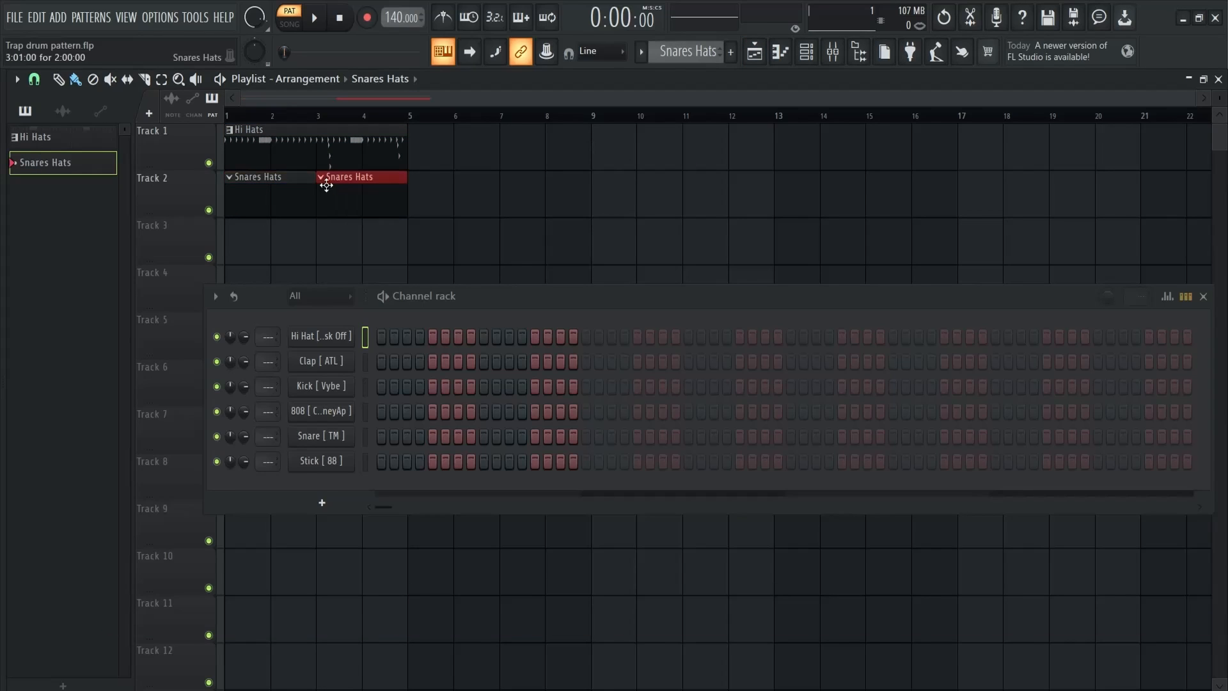
Resize the channel rack to show 32 steps and add Snare [ TM ] and Clap [ ATL ] hits on steps 9 and 25.
drag(1213, 328, 750, 328)
drag(587, 307, 657, 288)
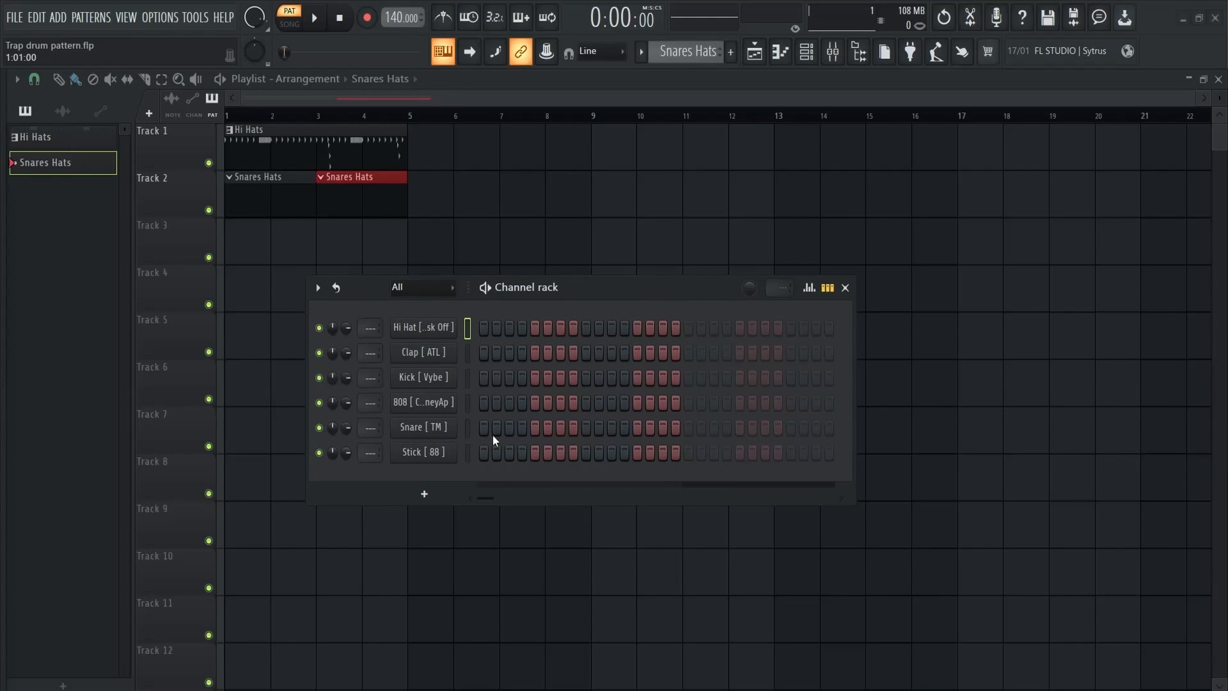
click(586, 428)
click(736, 427)
drag(853, 422, 907, 422)
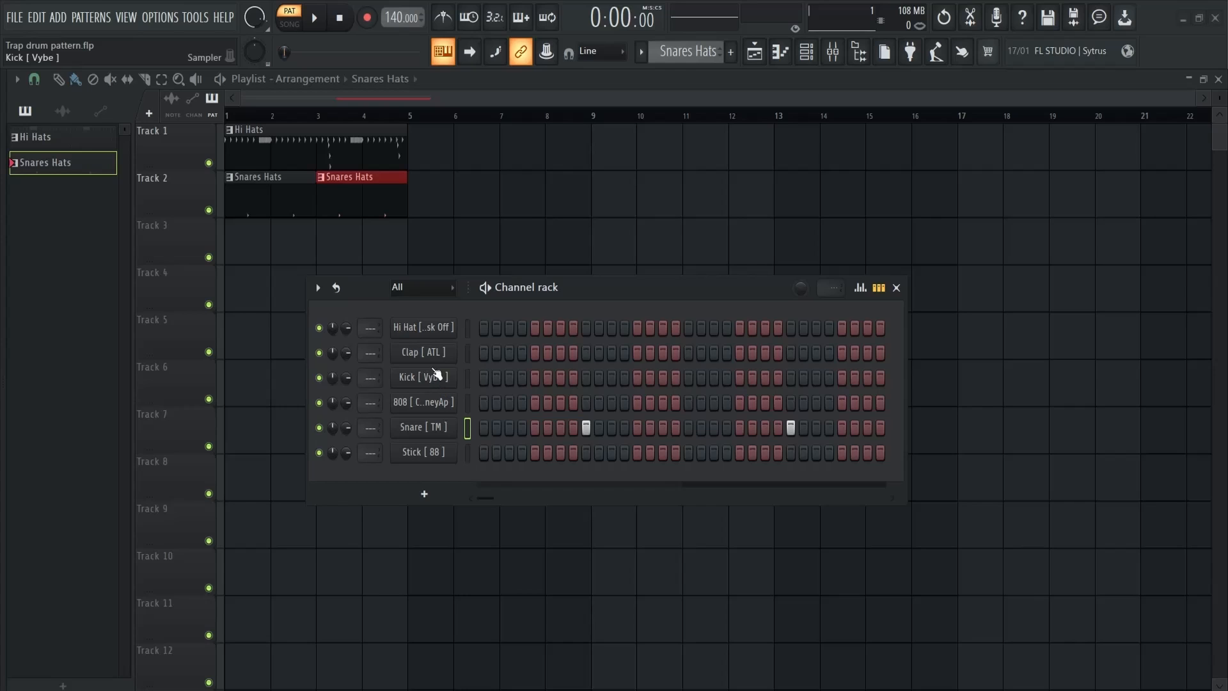
click(586, 352)
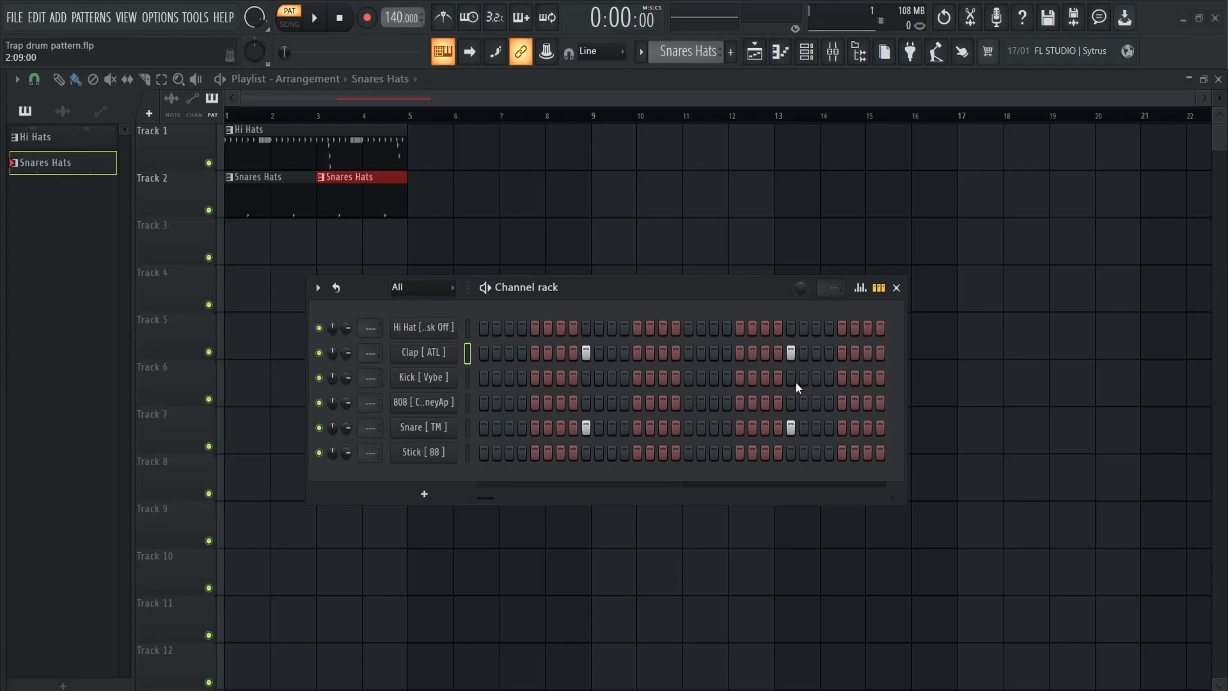
Play the arrangement in song mode and slightly lower the Clap channel's volume while listening.
click(289, 24)
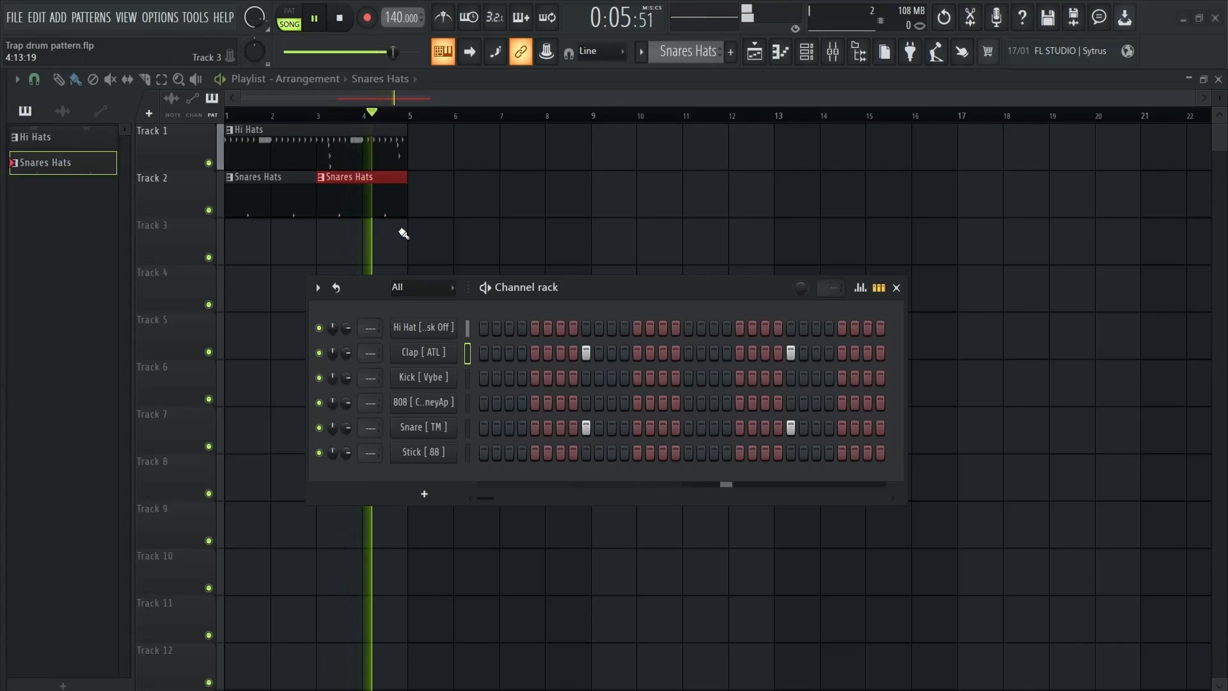
key(space)
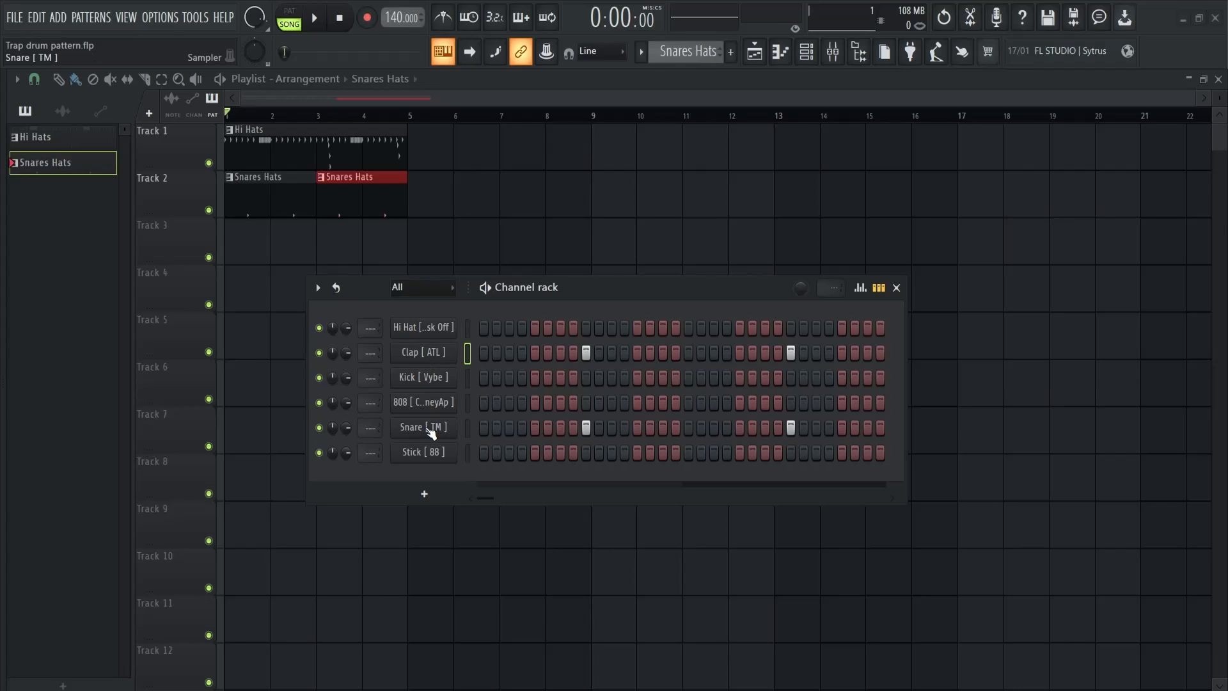
key(space)
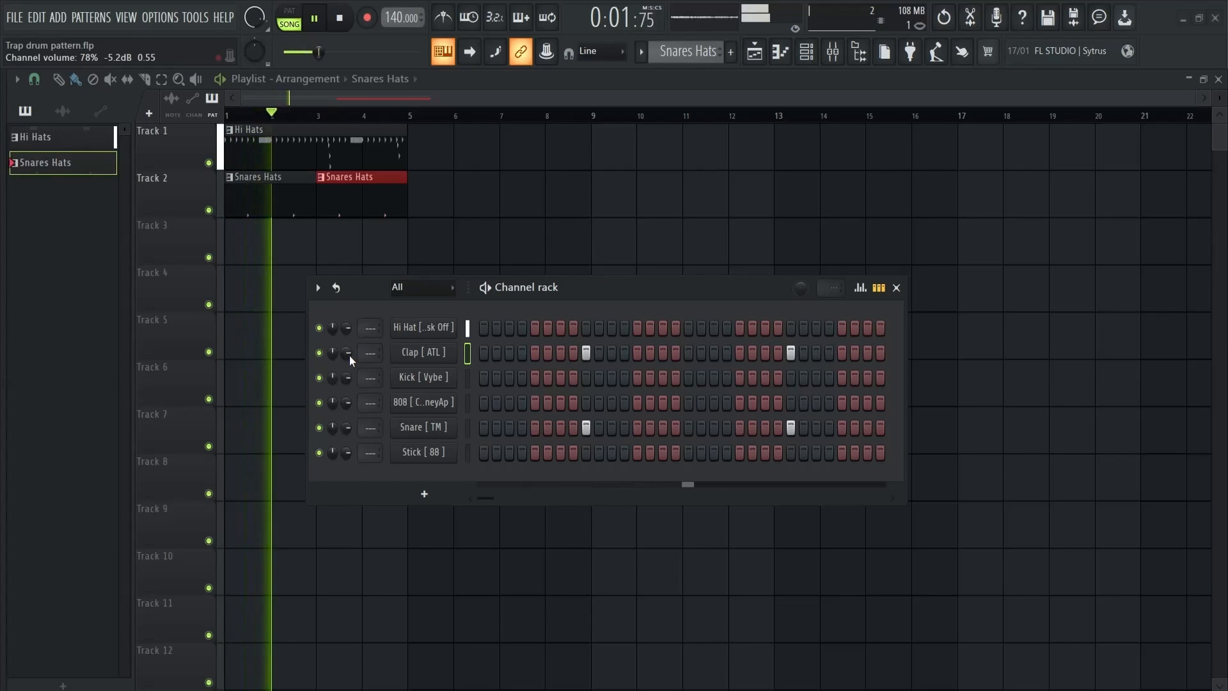
drag(349, 353, 349, 365)
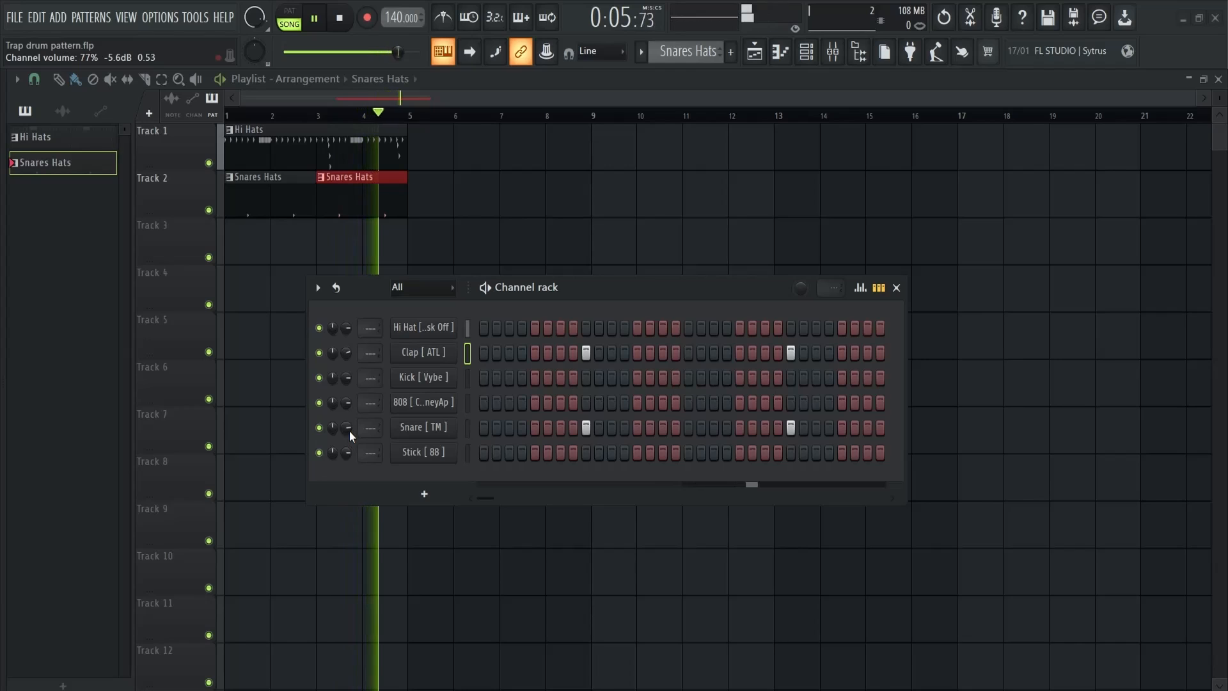
key(space)
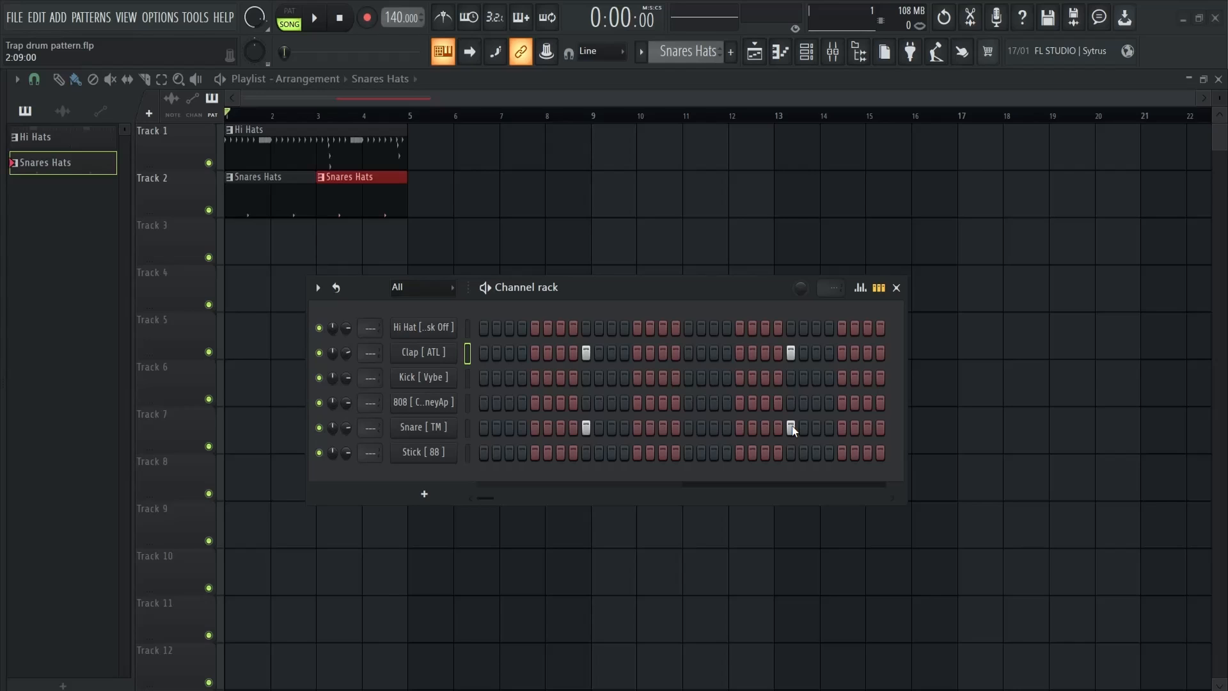
key(space)
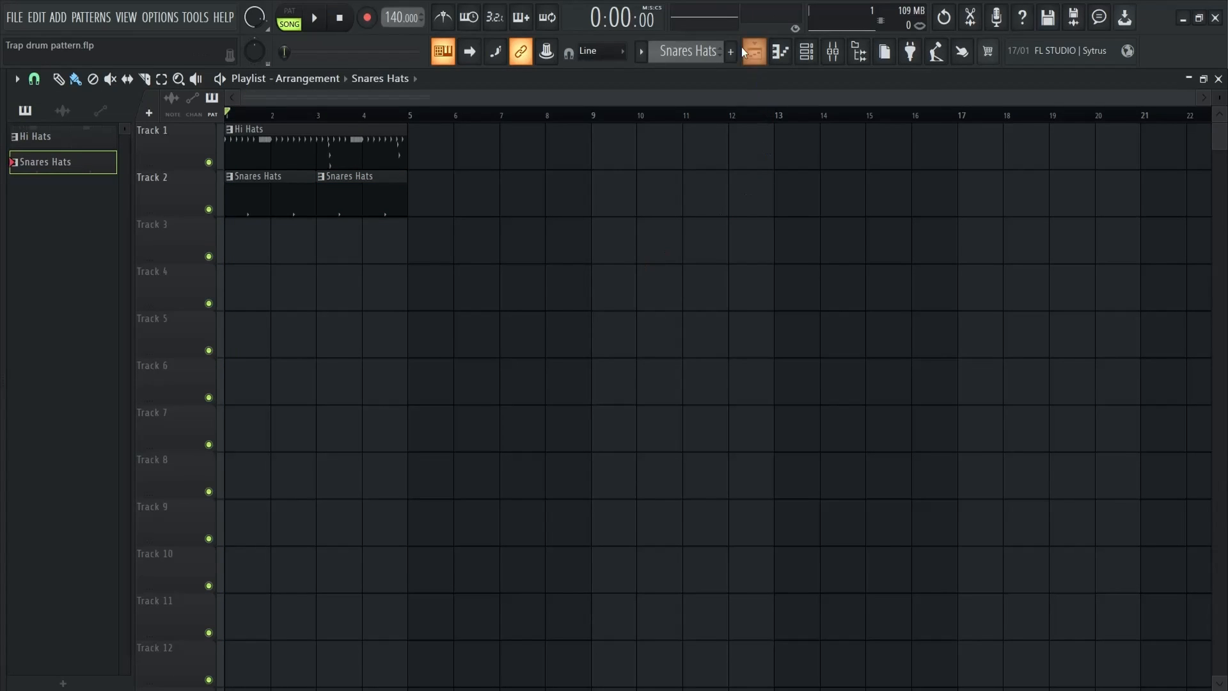
Create a new pattern named kick 808 and place it on Track 3 at bar 1.
click(732, 51)
text(kick 808)
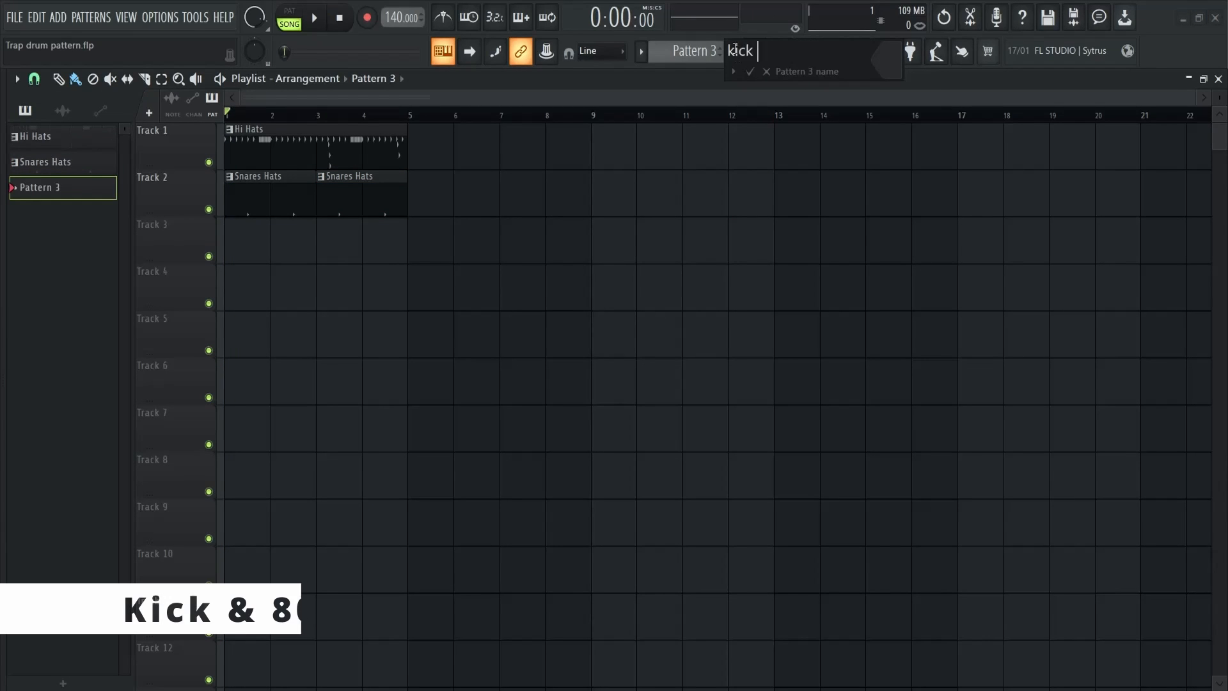
key(Return)
click(242, 245)
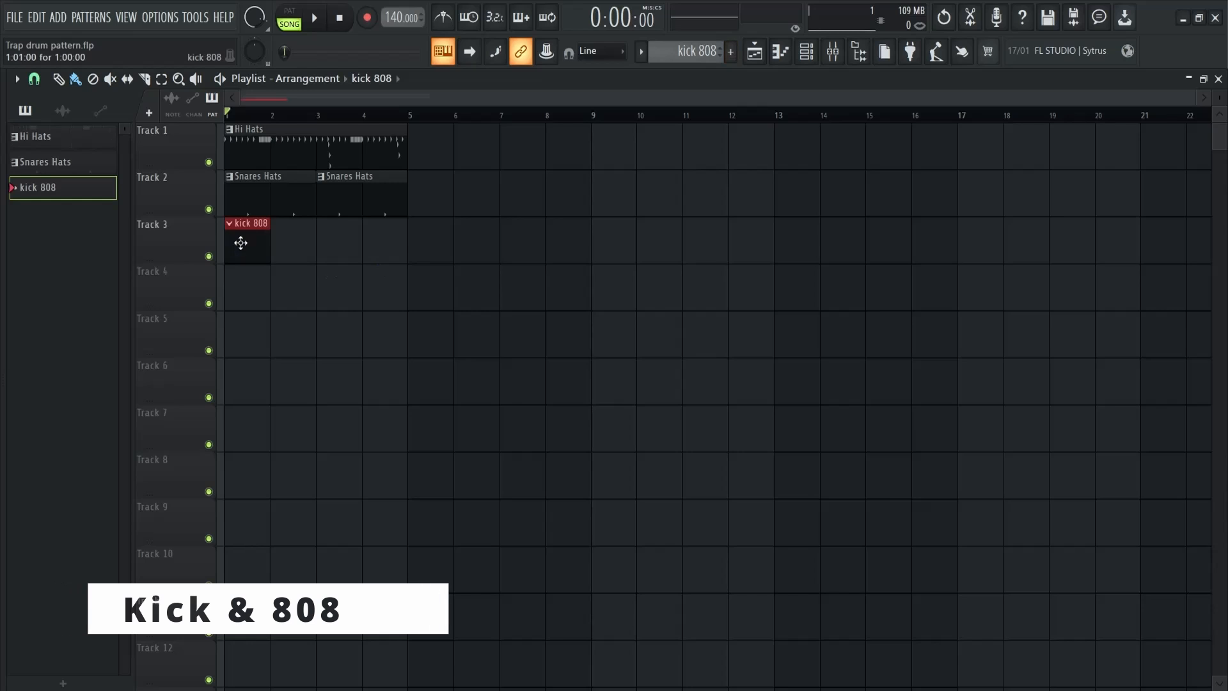
Stretch the kick 808 clip on Track 3 to two bars and add Kick [ Vybe ] hits on steps 1 and 13.
drag(267, 224, 313, 225)
key(F6)
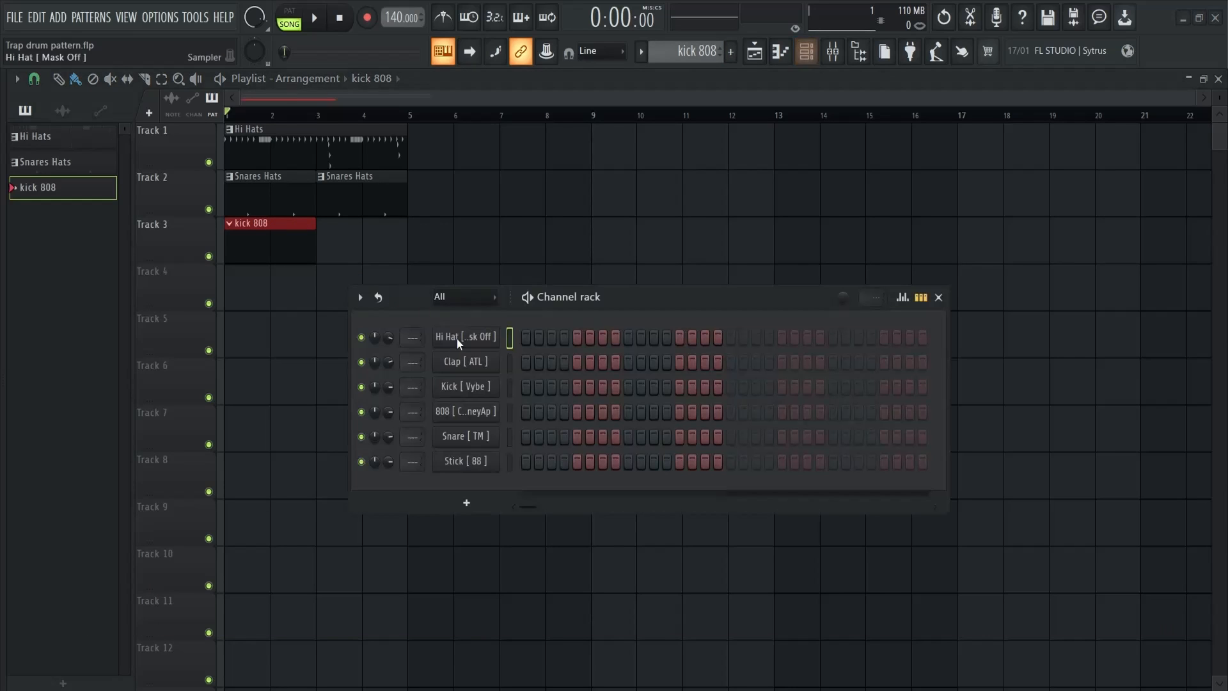
click(509, 387)
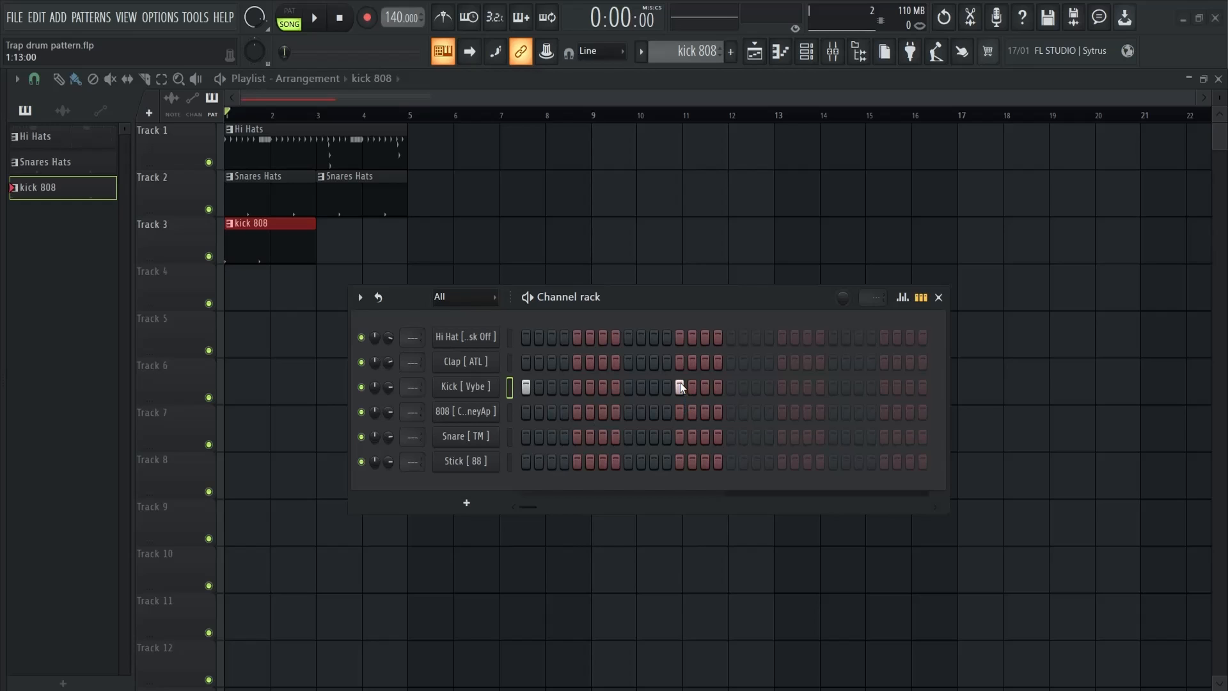
Play the arrangement, add a second kick 808 clip on Track 3 at bar 3, and close the channel rack.
key(space)
click(325, 235)
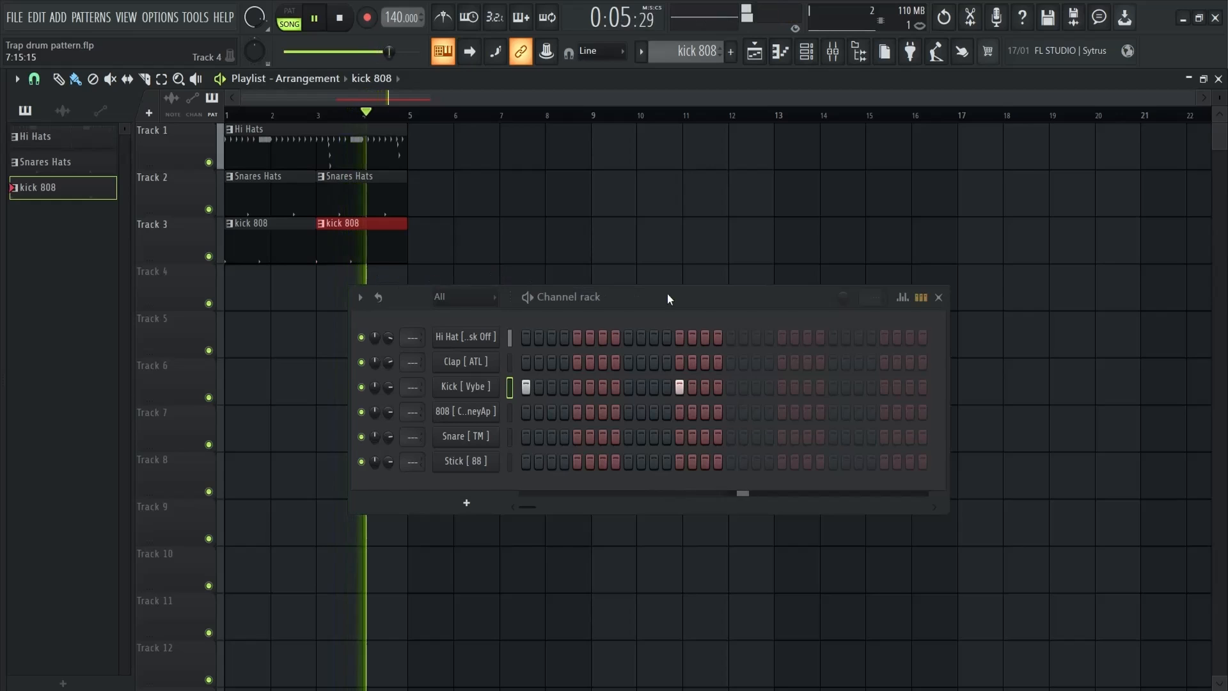
key(space)
click(938, 297)
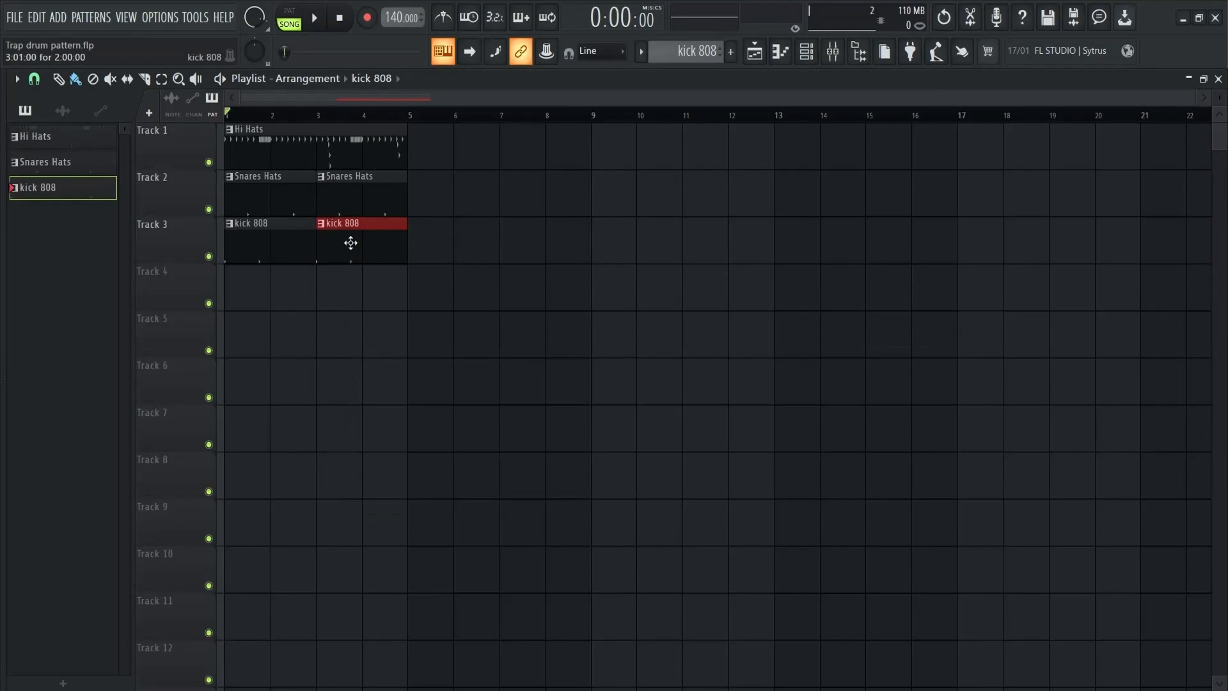
Make the kick 808 clip at bar 3 unique and open its pattern in the channel rack.
right_click(330, 229)
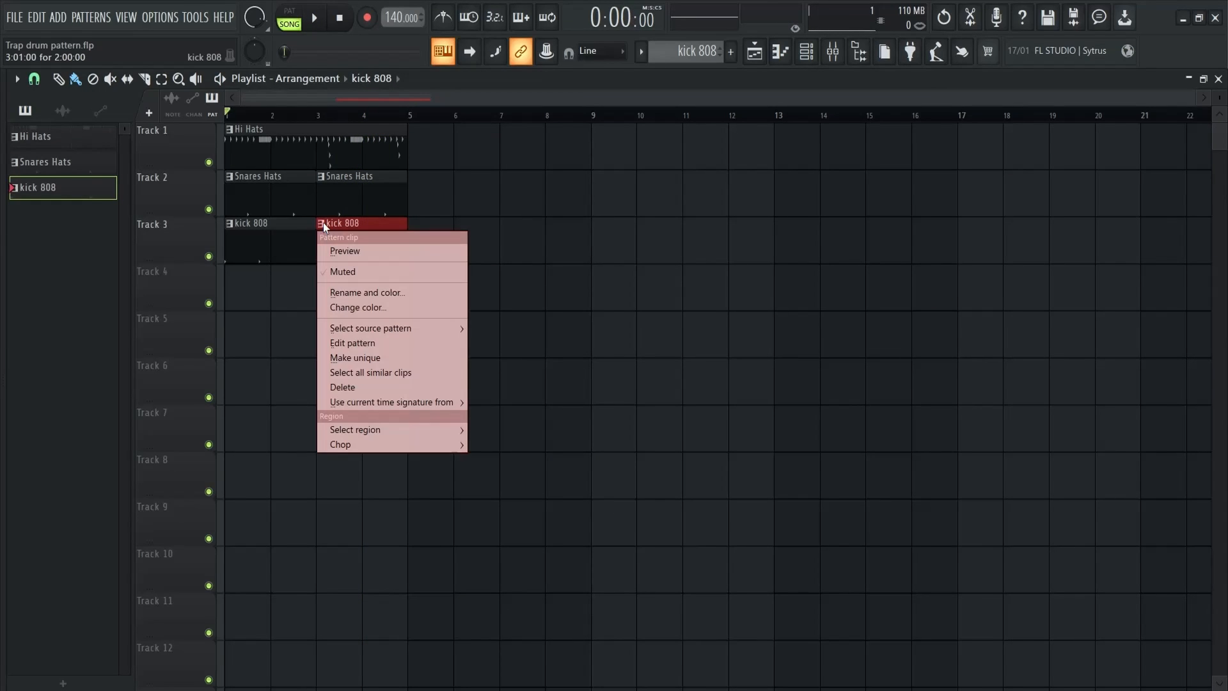
click(355, 357)
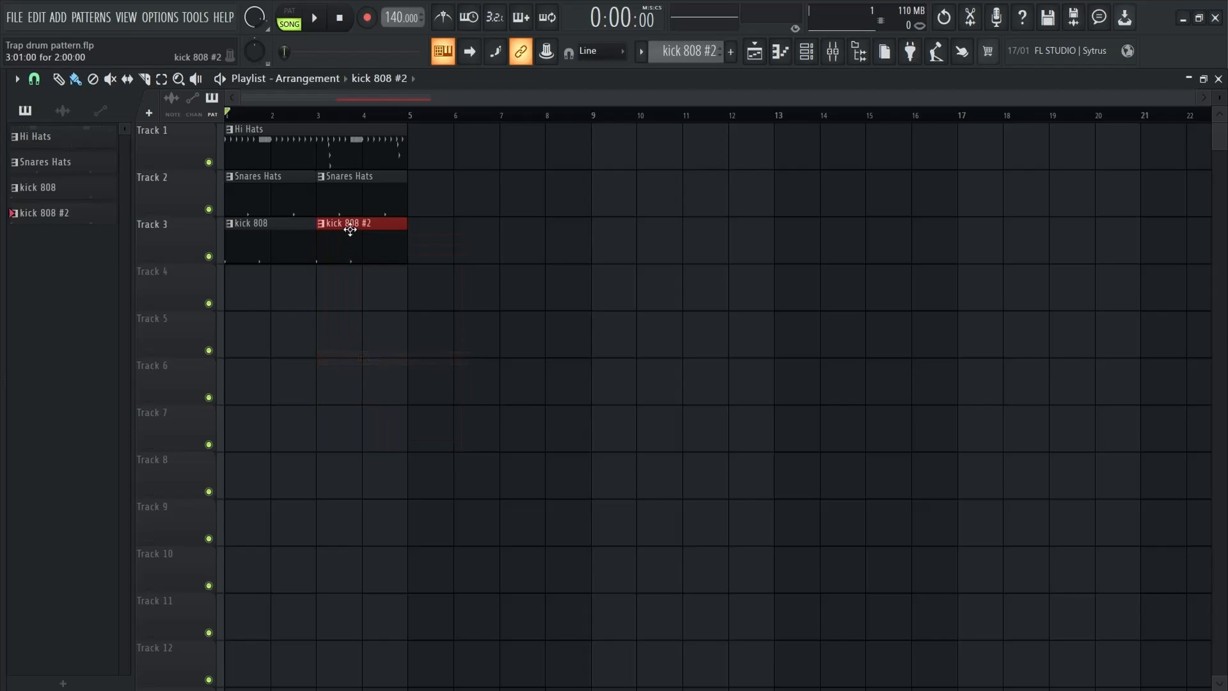
double_click(341, 219)
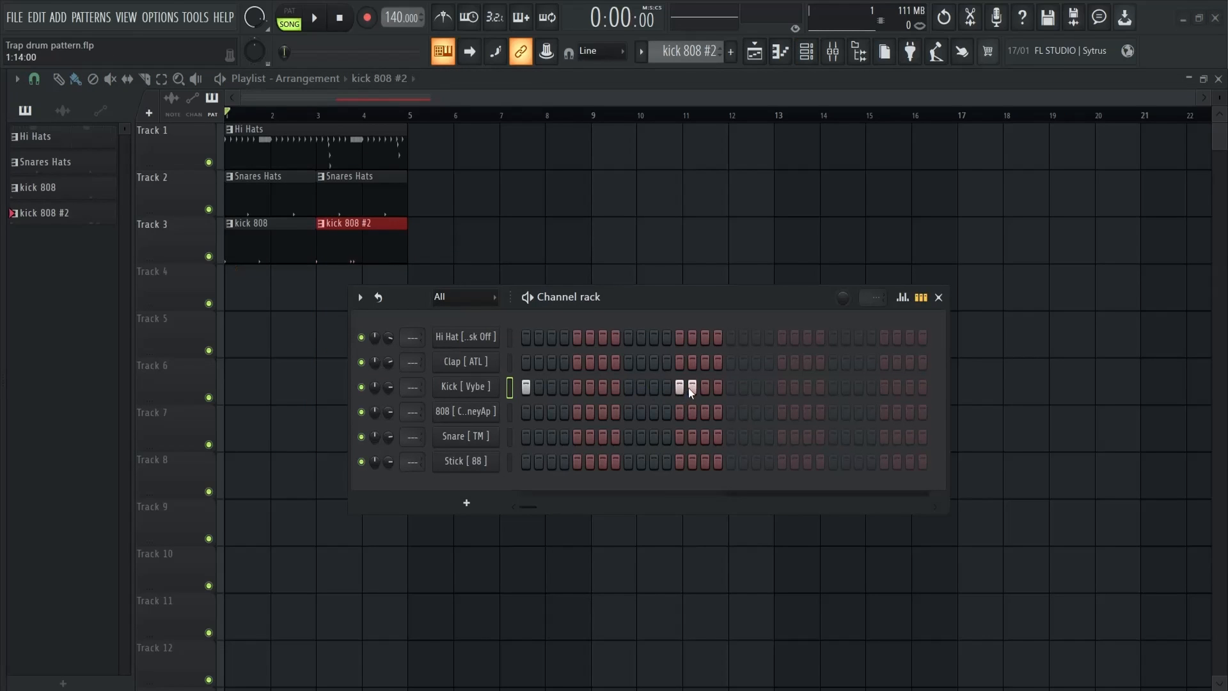
Try extra Kick [ Vybe ] hits on steps 14 and 15 of the bar 3 pattern and listen to the arrangement.
click(705, 387)
key(space)
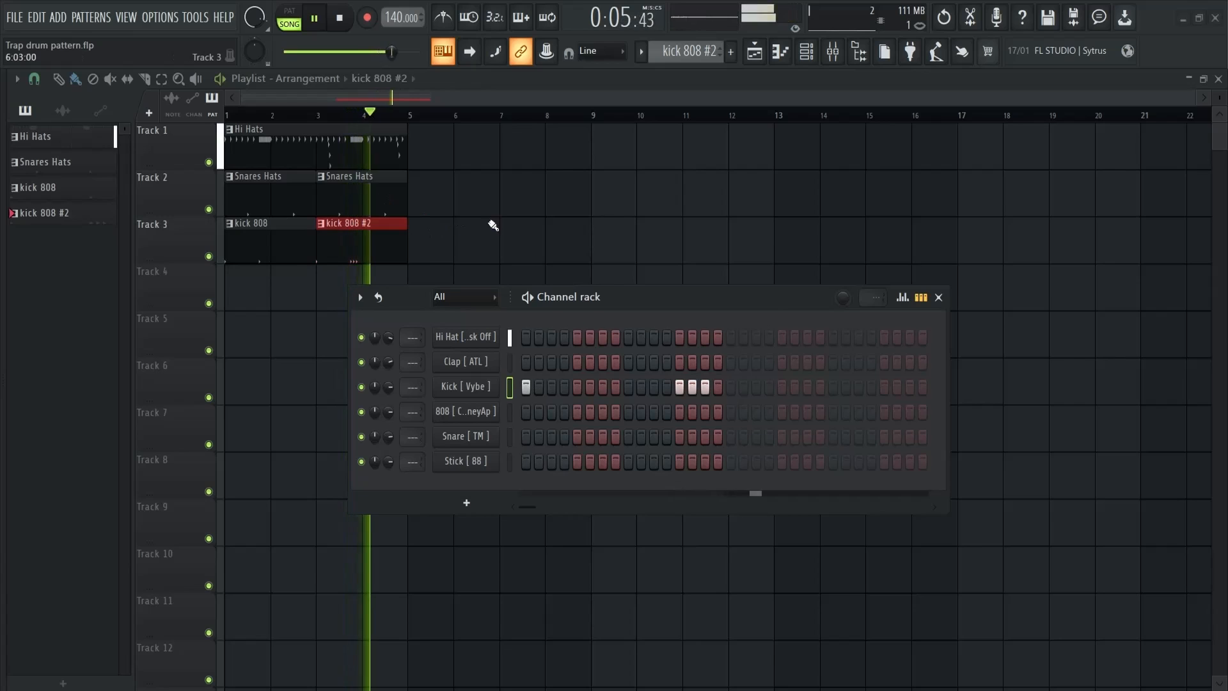
key(space)
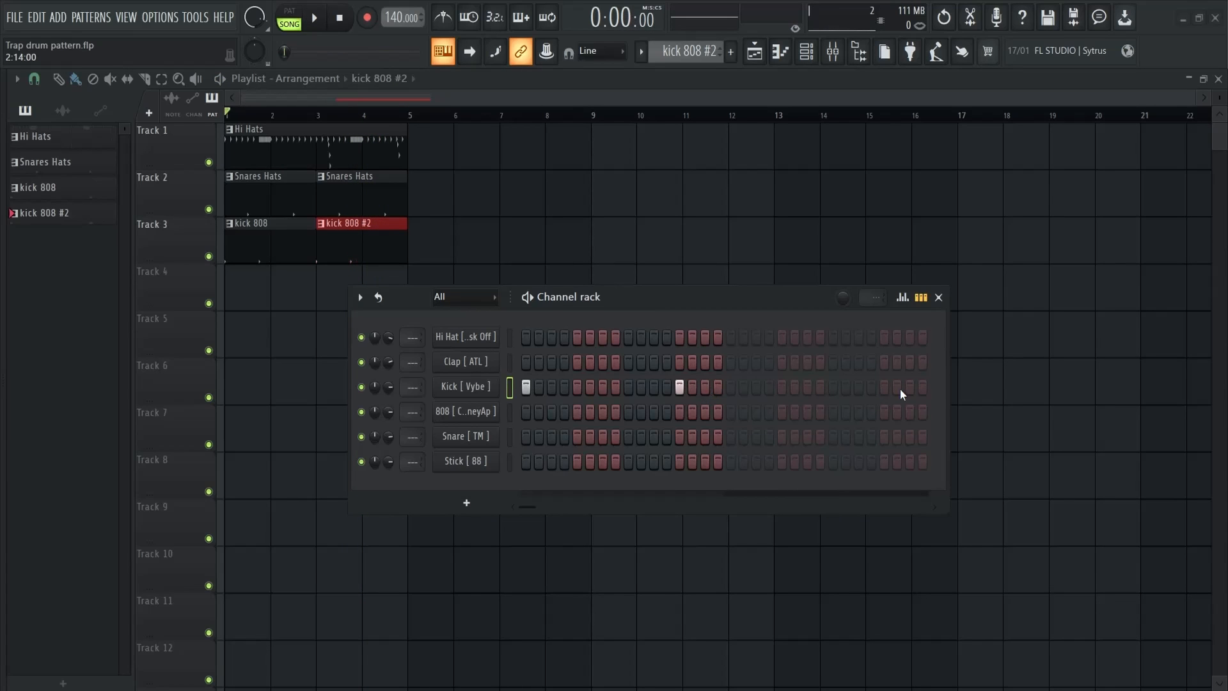
Add Kick [ Vybe ] hits on steps 29, 30 and 31 of the bar 3 pattern, listen, and close the channel rack.
click(909, 390)
key(space)
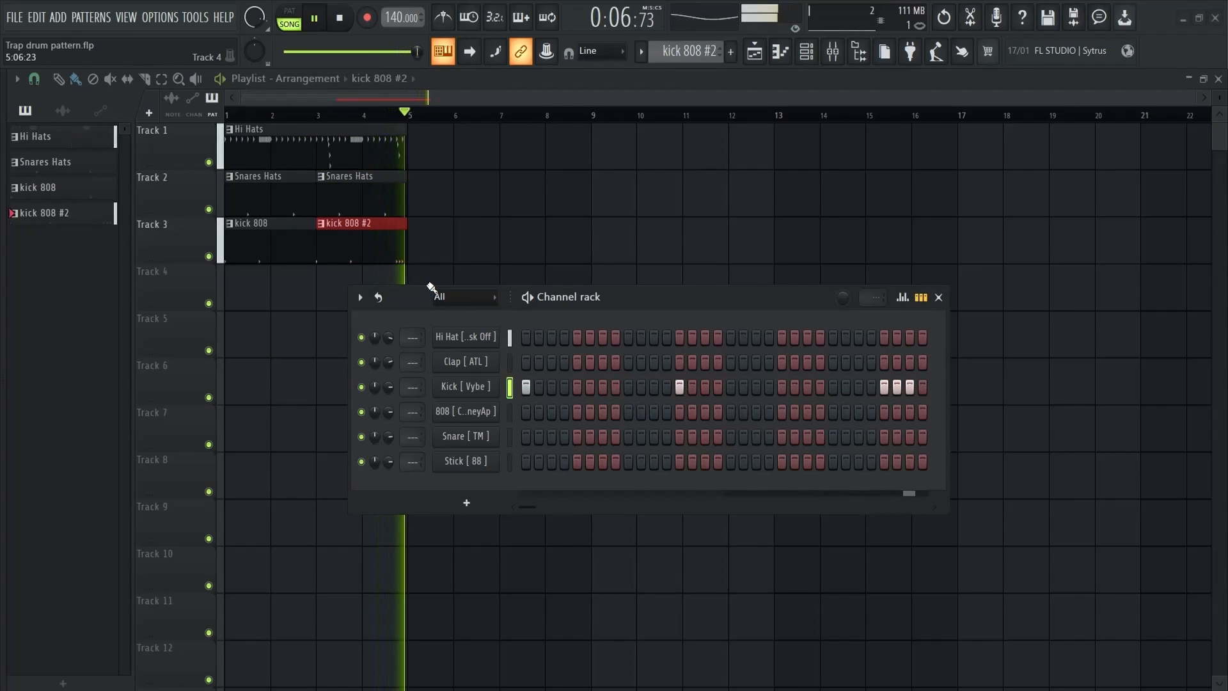
key(space)
click(939, 296)
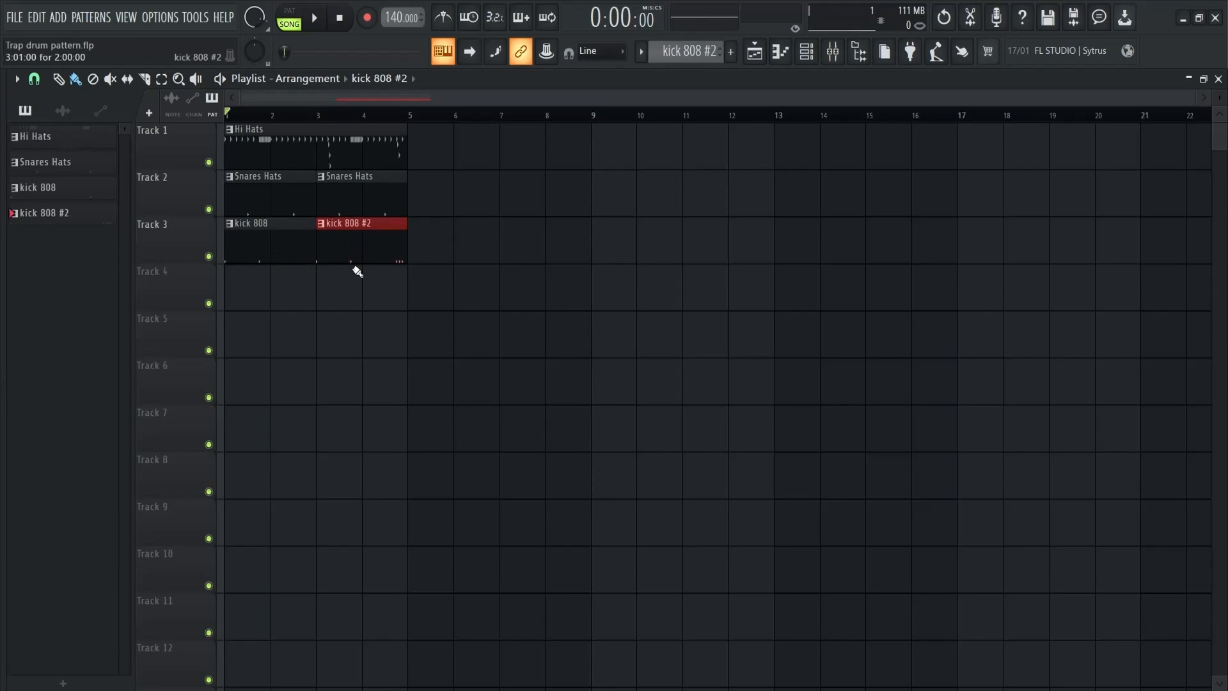
Add hits on steps 1 and 13 of the 808 channel in the first kick 808 pattern and listen to the arrangement.
key(F6)
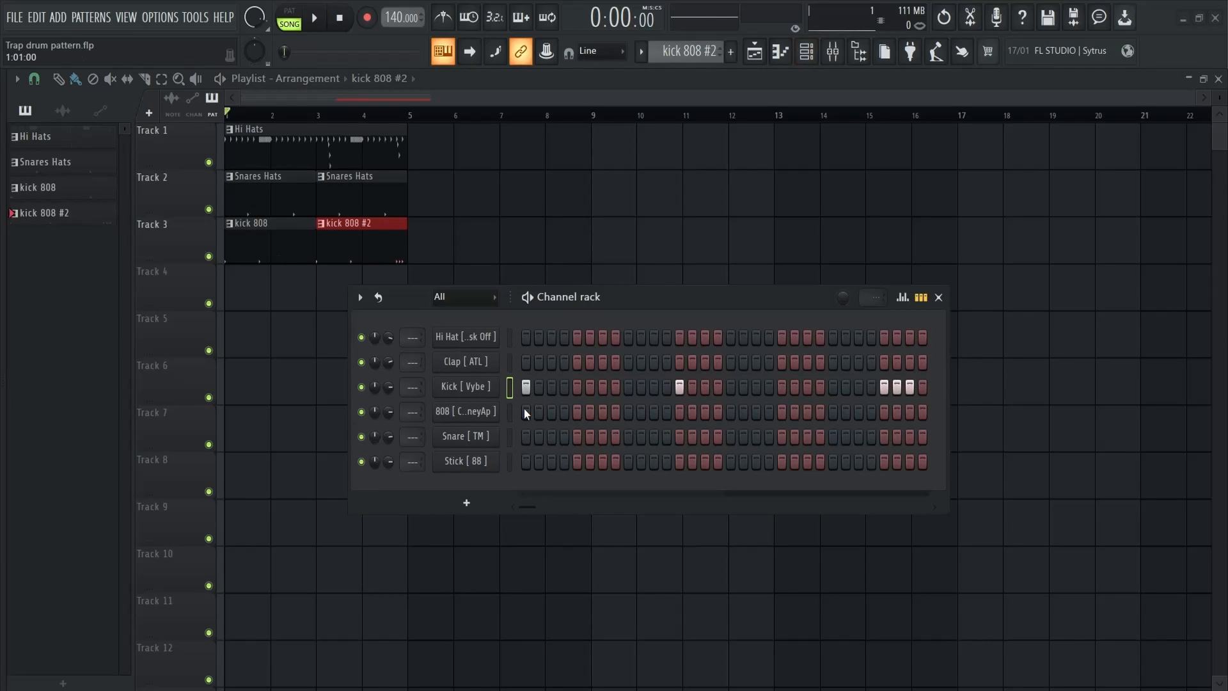
click(272, 222)
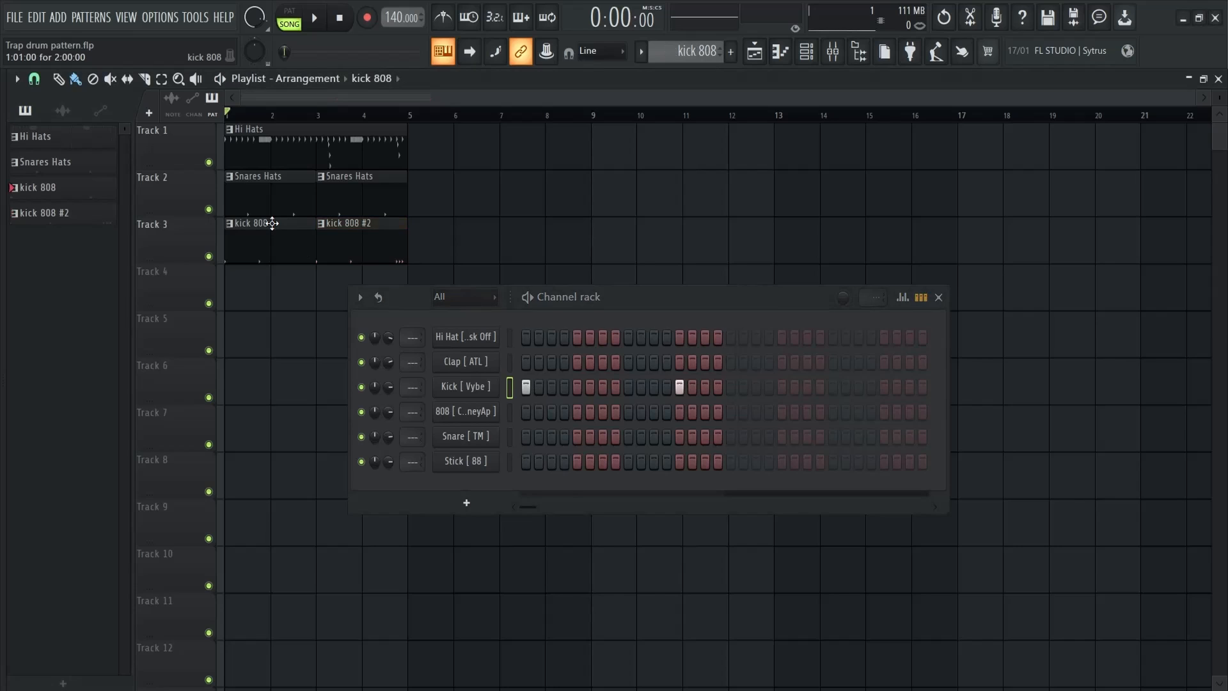
click(524, 413)
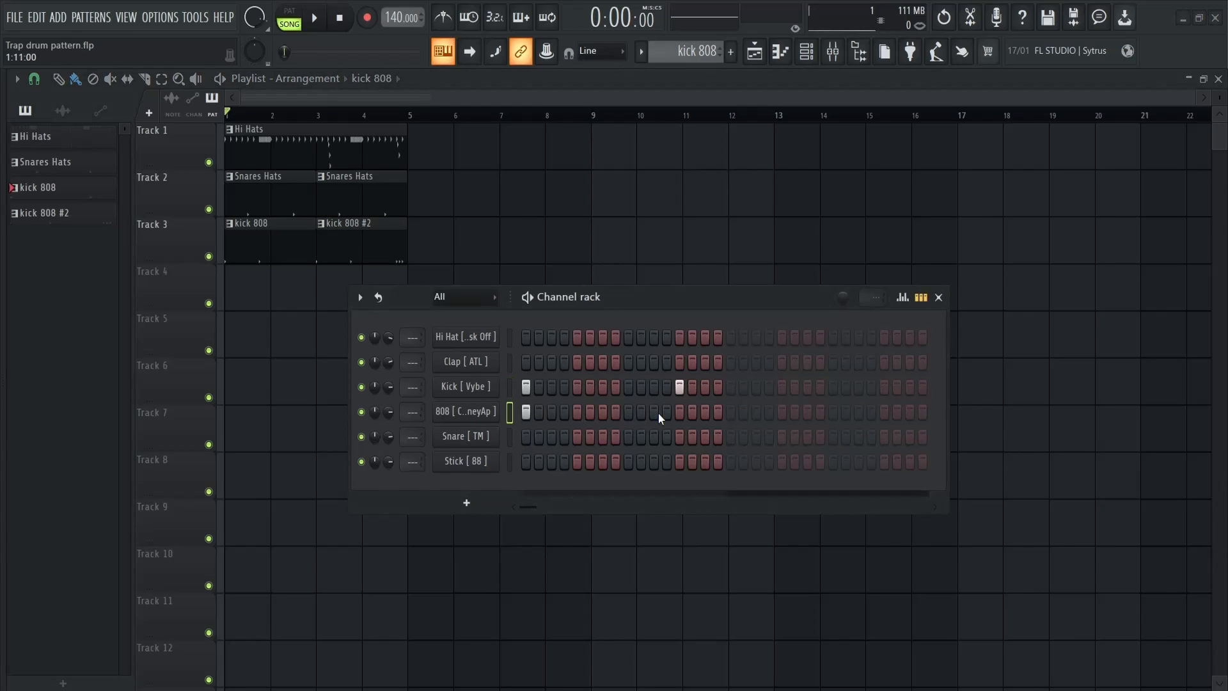
key(space)
click(681, 410)
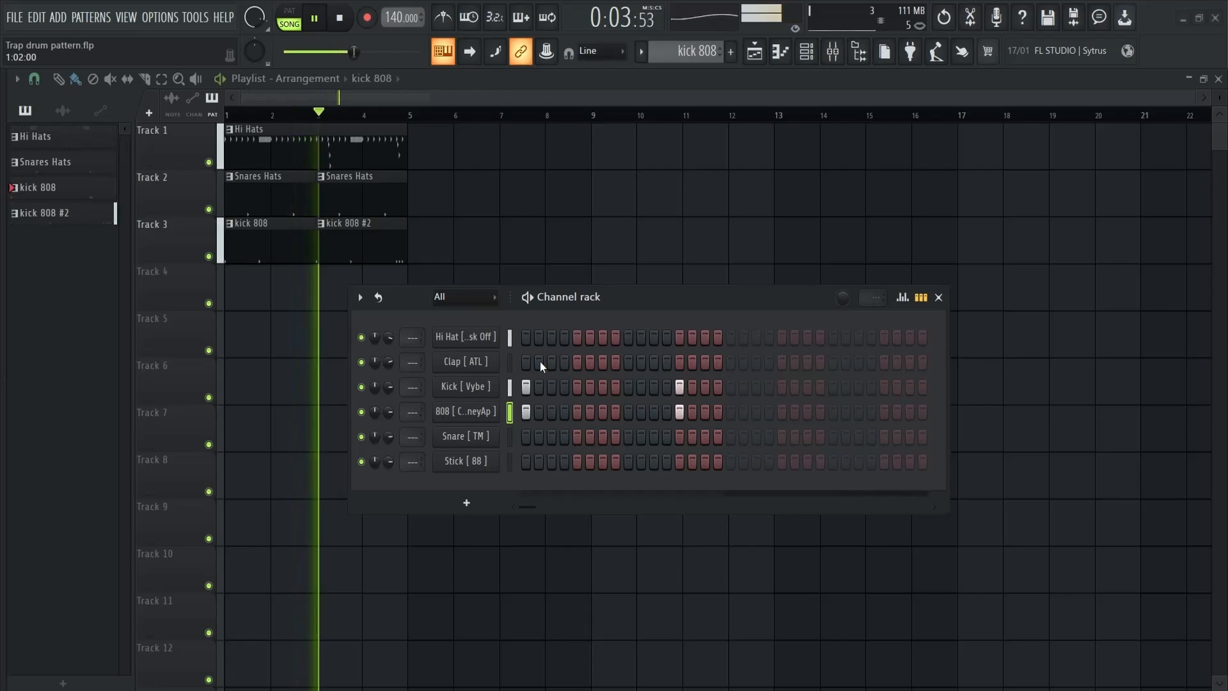
key(space)
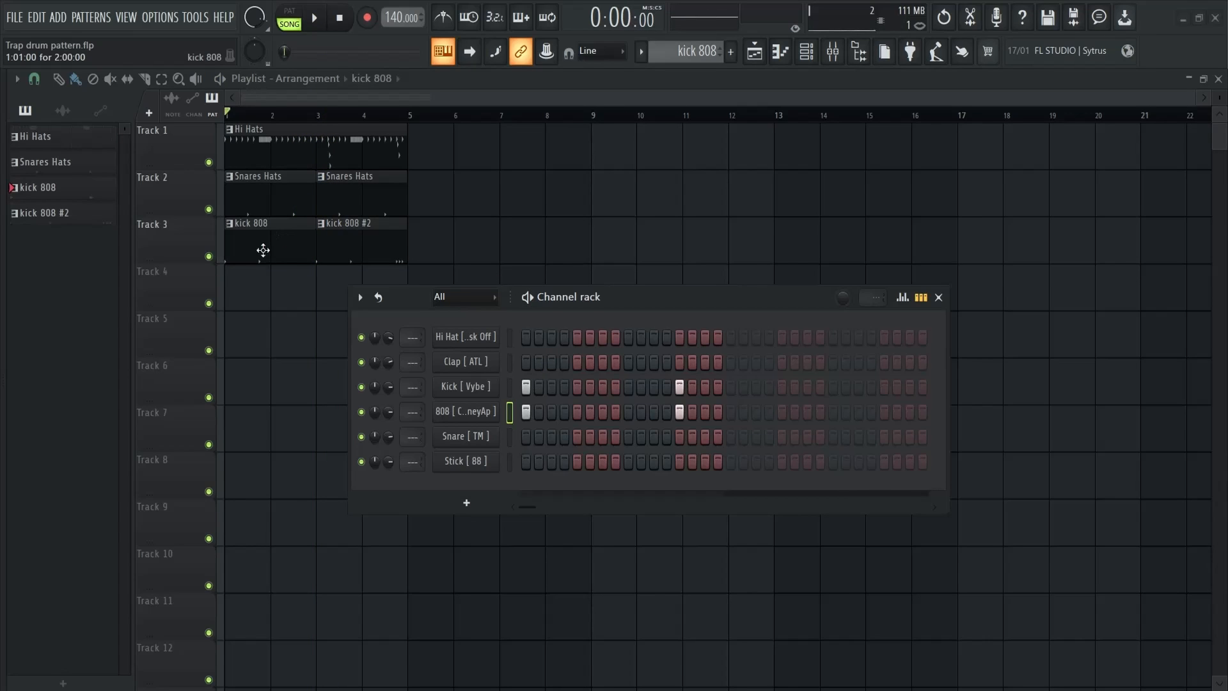
Add 808 hits on steps 1, 13 and 29 in the kick 808 #2 pattern, return to kick 808, and play the arrangement.
click(55, 214)
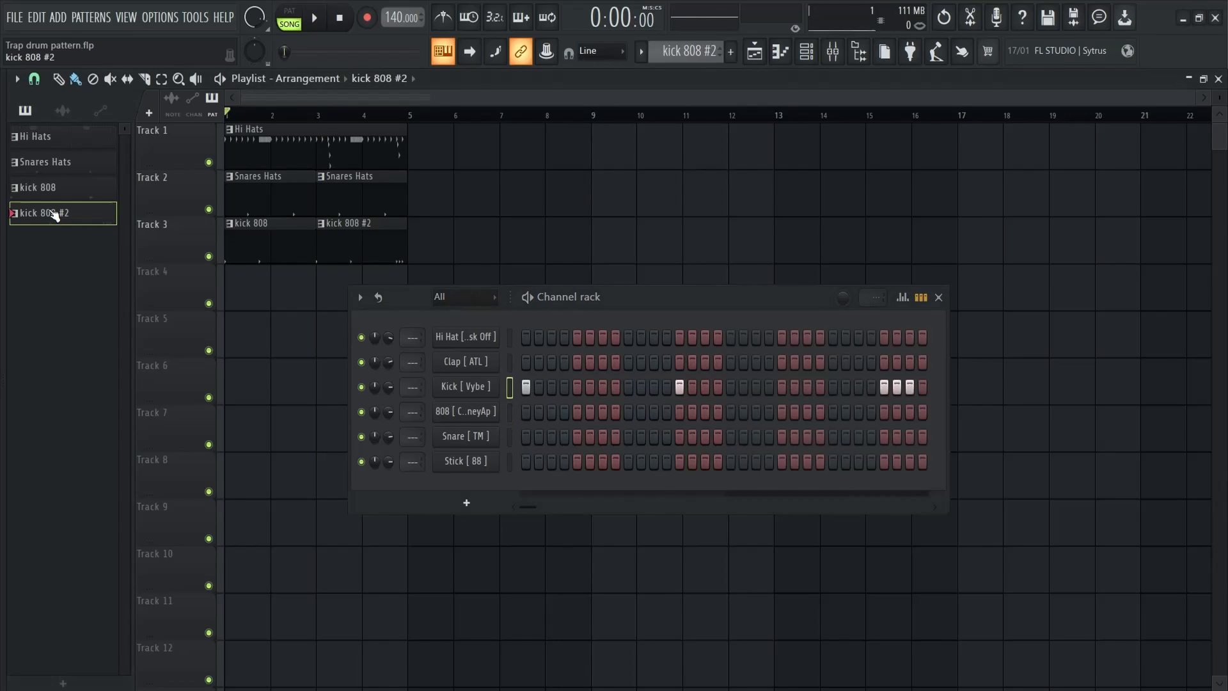
click(526, 411)
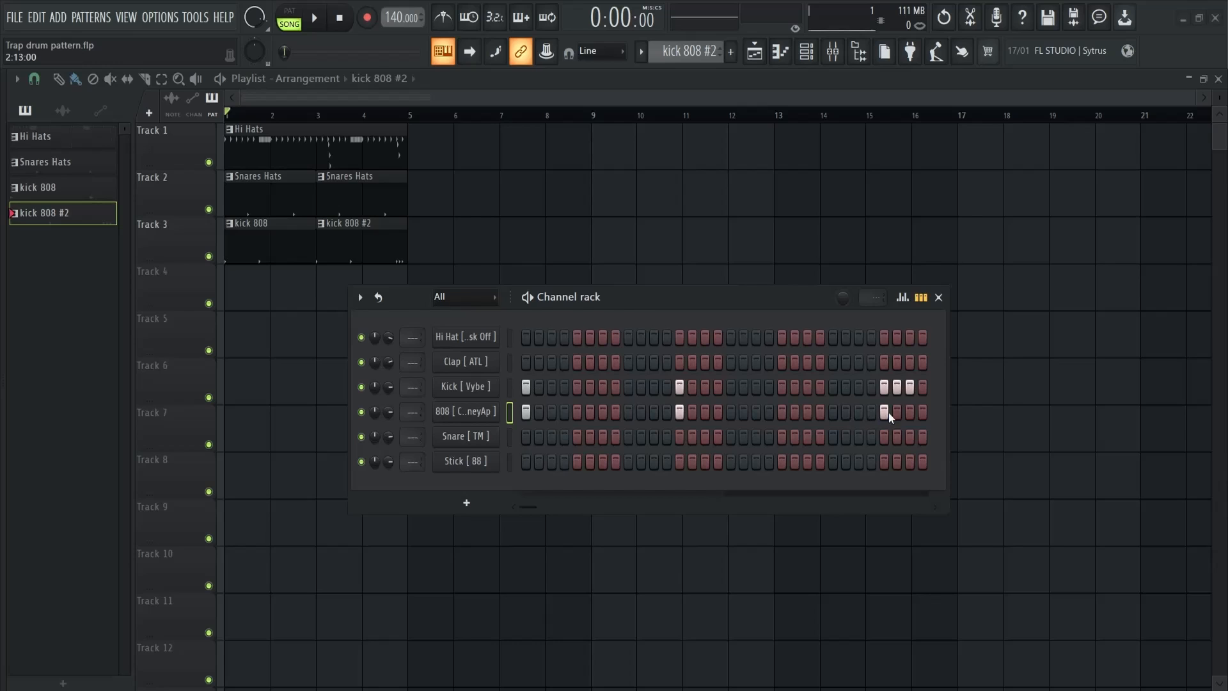
click(257, 226)
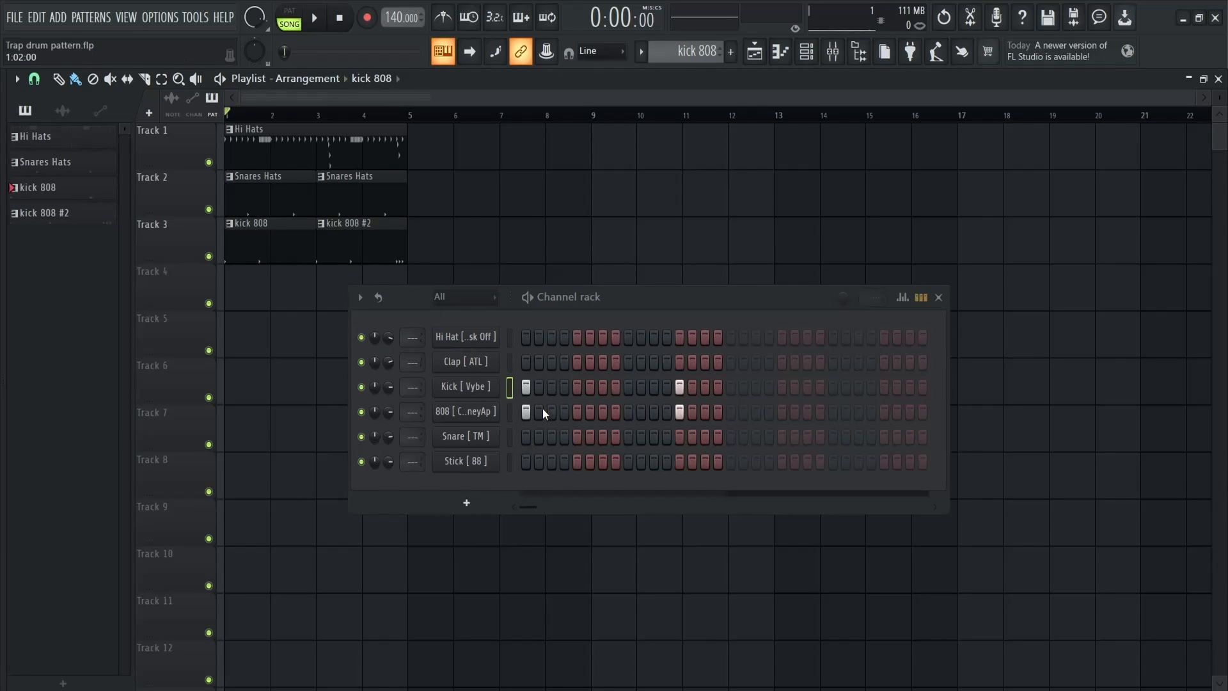
key(space)
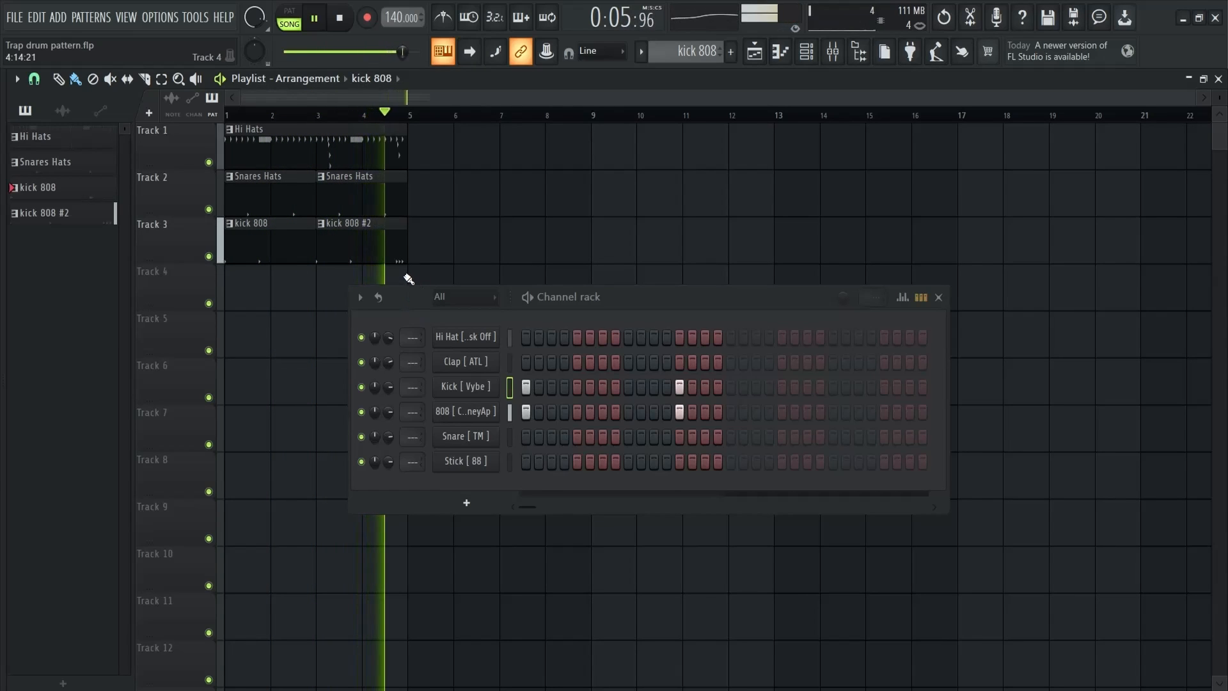
key(space)
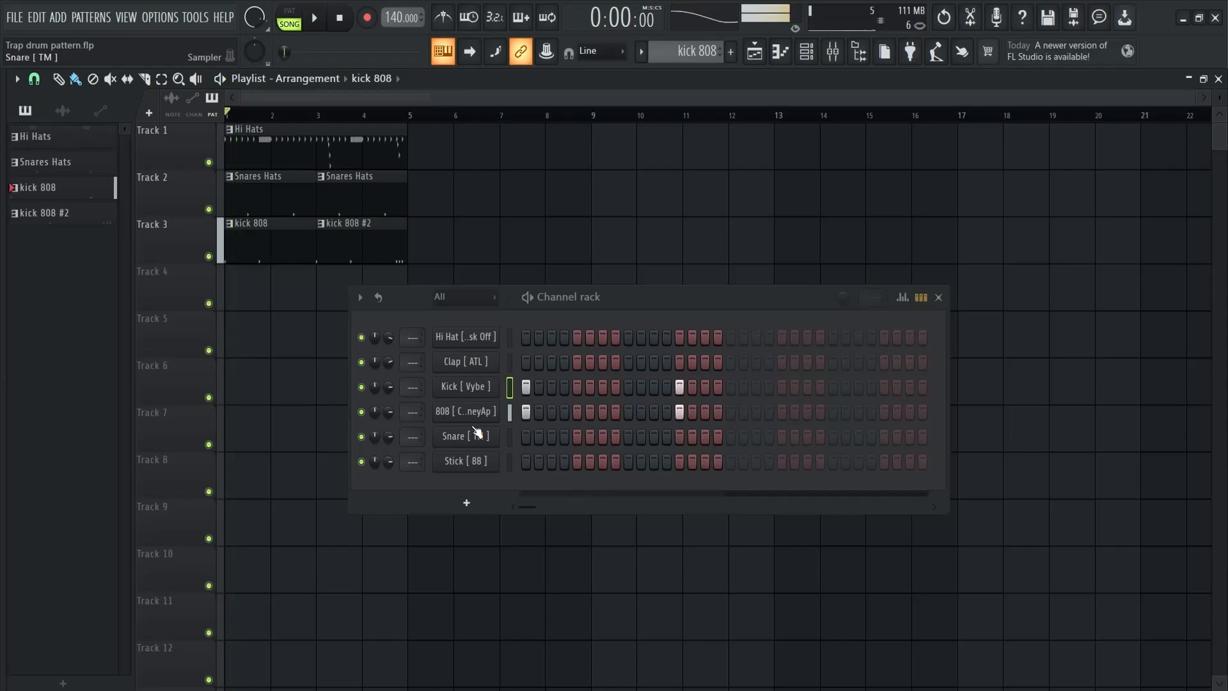
Route the Kick [ Vybe ] and 808 channels to mixer tracks 1 and 2 and move the channel rack above the mixer.
drag(511, 390, 511, 415)
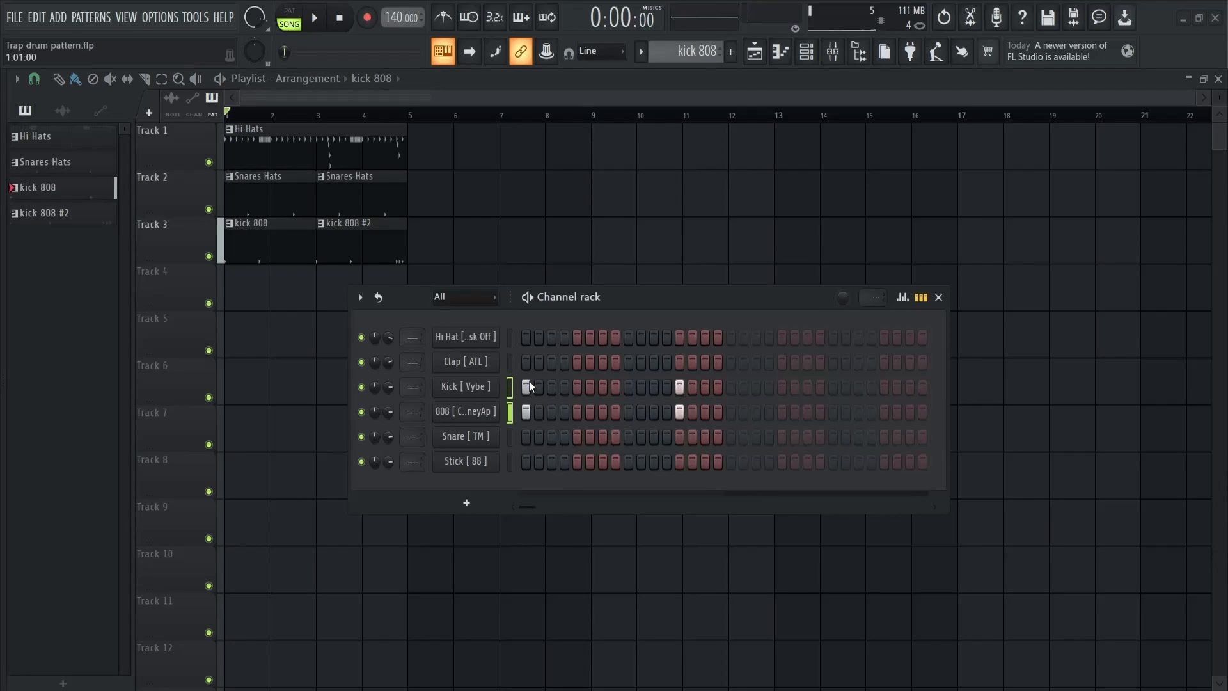
key(ctrl+l)
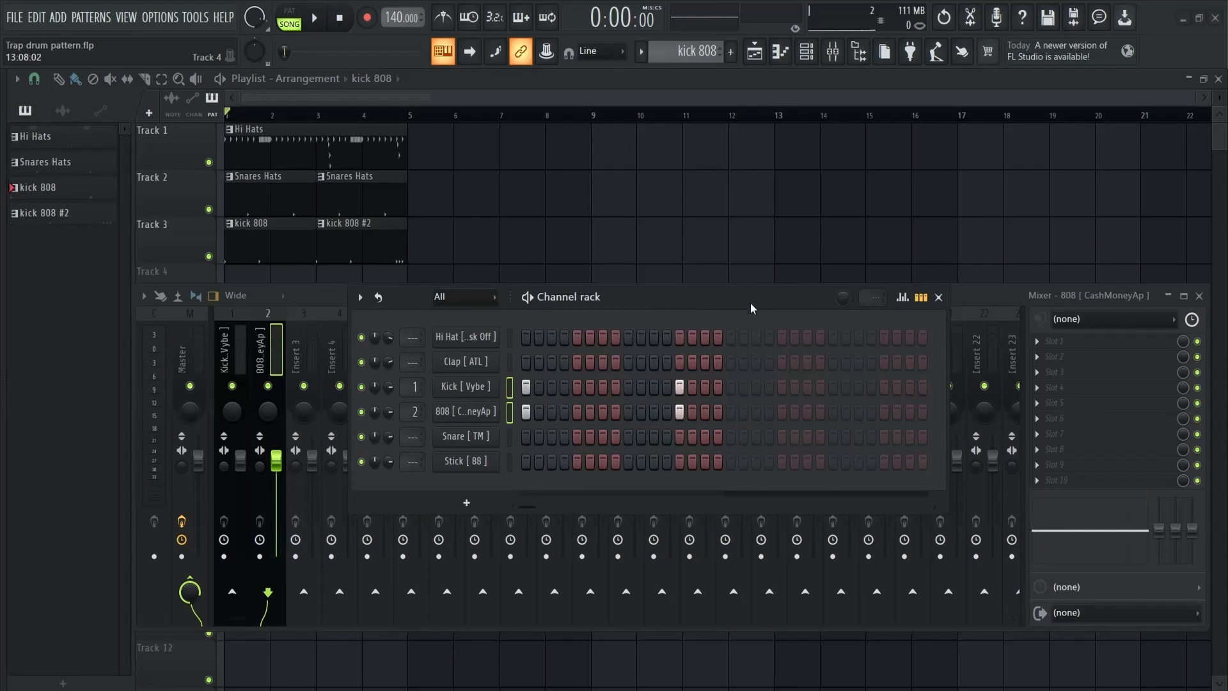
drag(752, 309, 710, 75)
drag(810, 294, 794, 303)
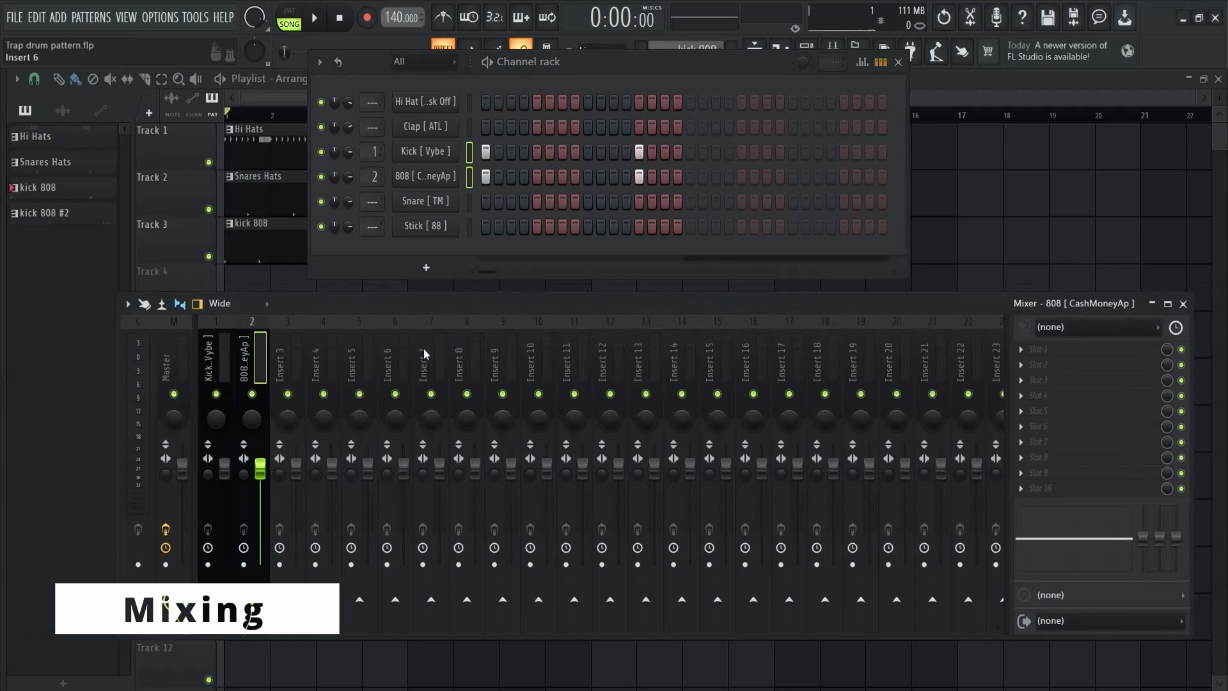
Sidechain the Kick [ Vybe ] mixer track to the 808 mixer track.
click(222, 354)
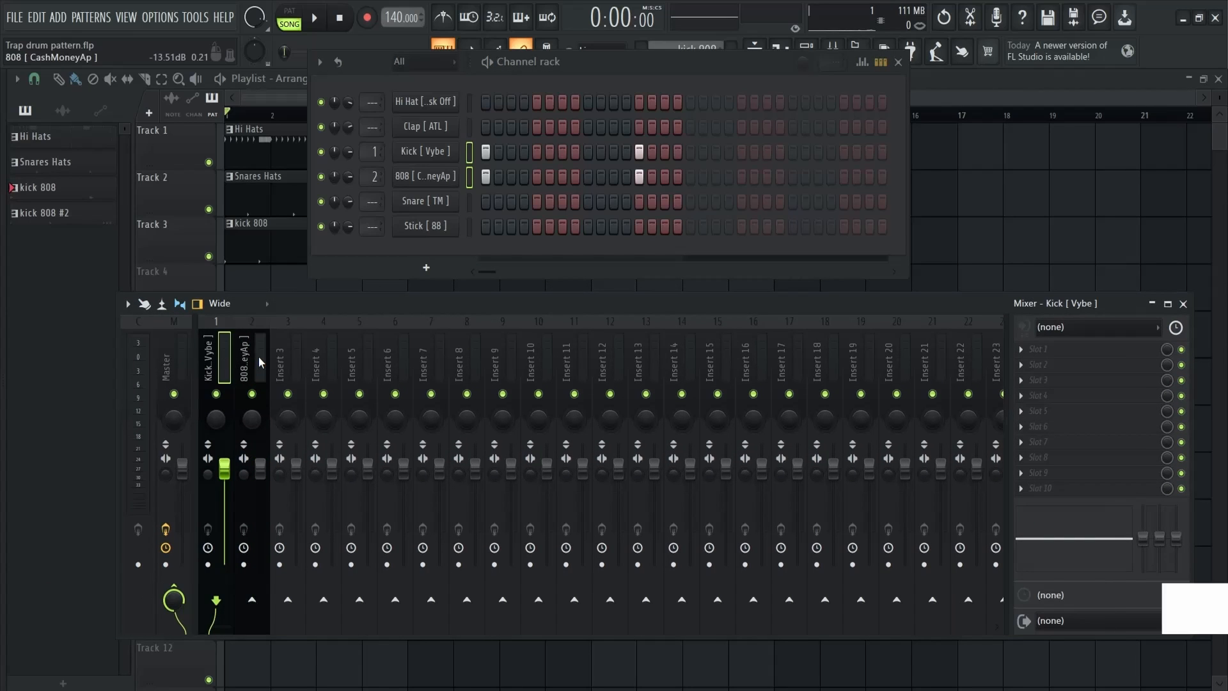
click(259, 356)
click(217, 364)
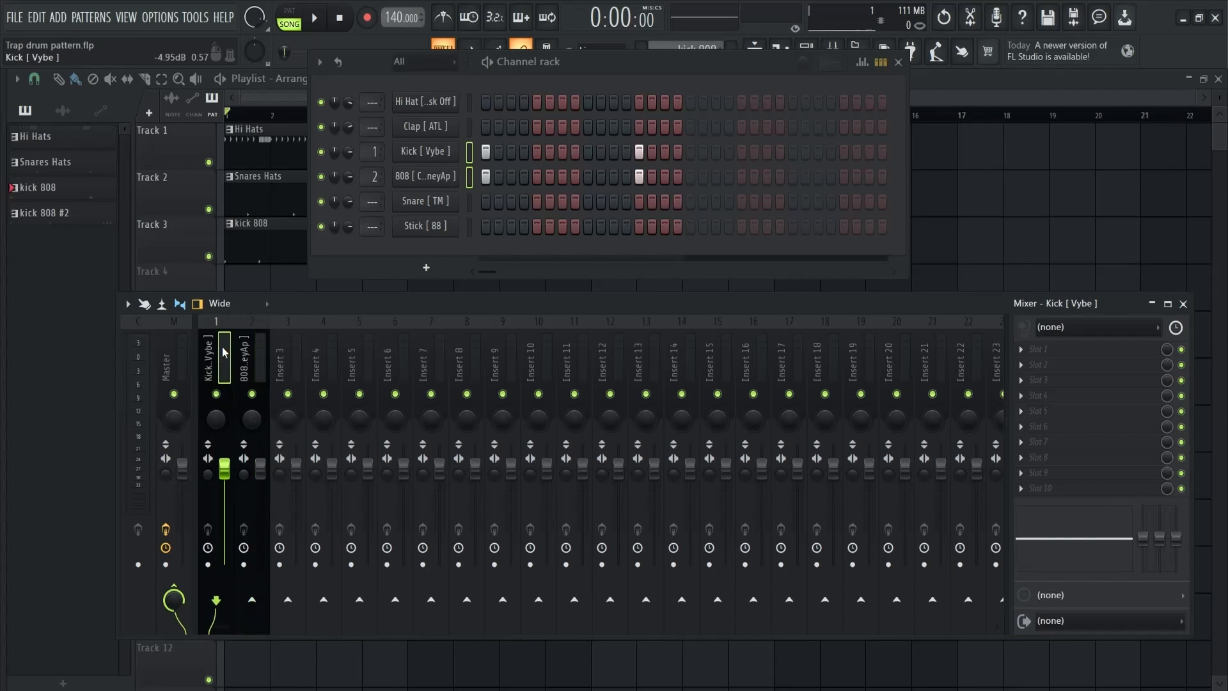
right_click(252, 600)
click(277, 640)
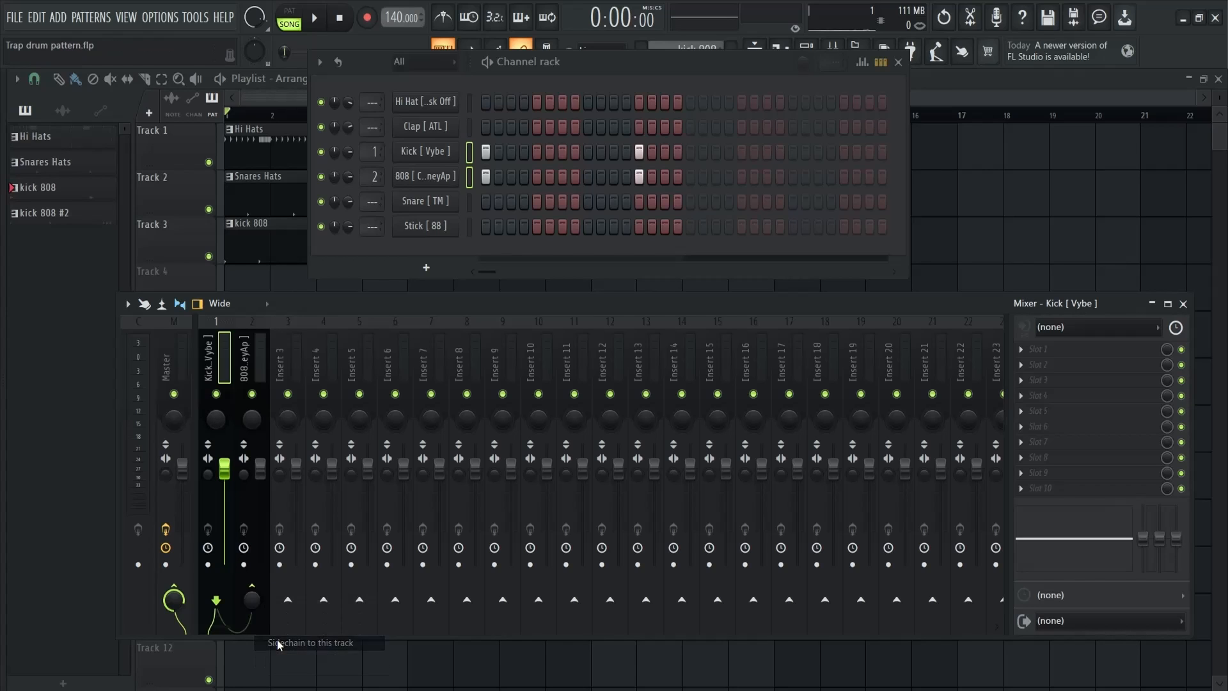
Load Fruity Limiter in the first effect slot of the 808 mixer track.
click(257, 347)
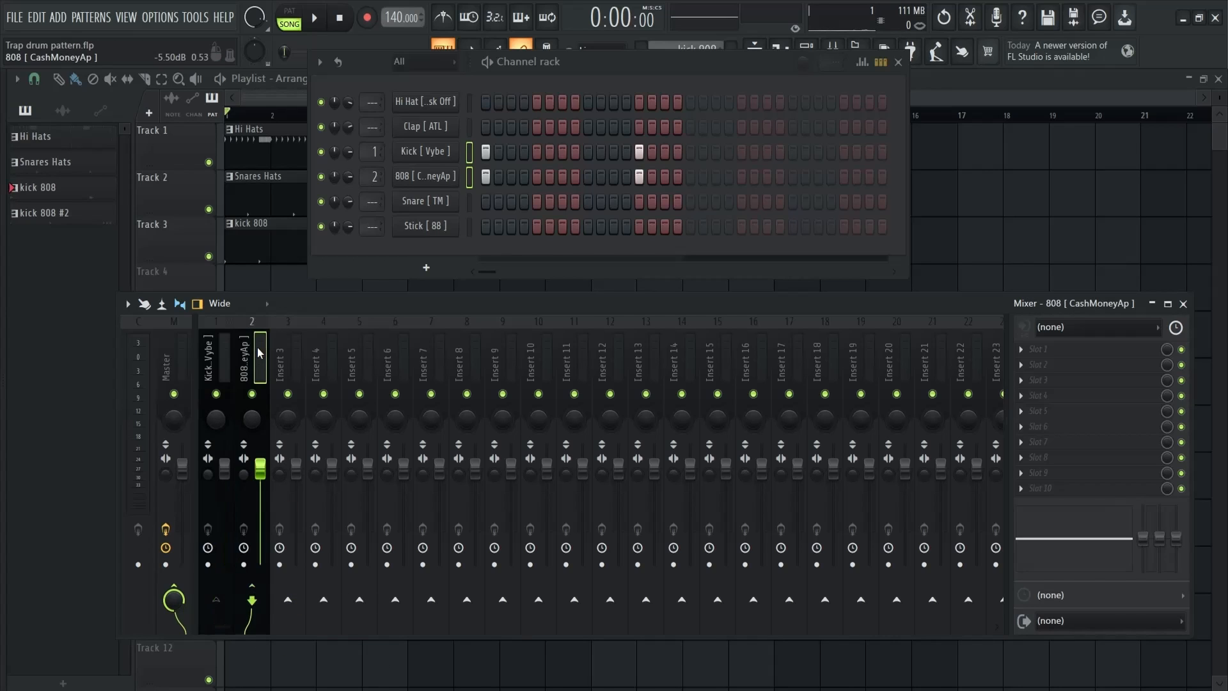
click(1030, 360)
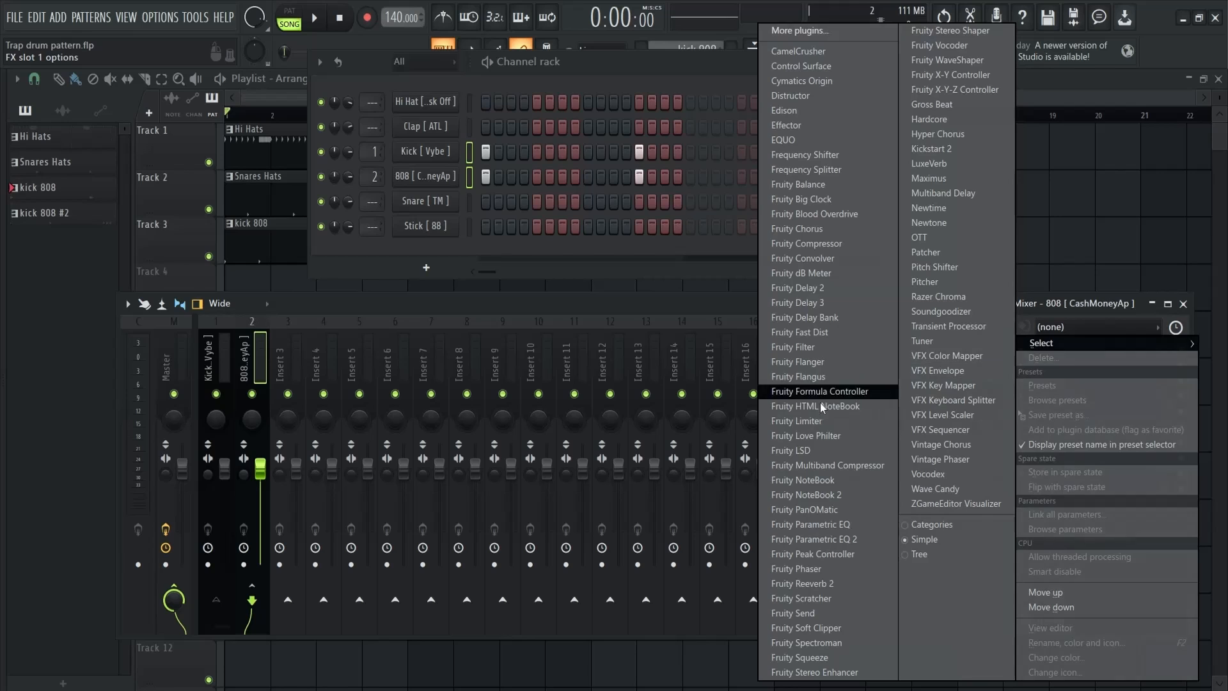
click(768, 413)
click(444, 270)
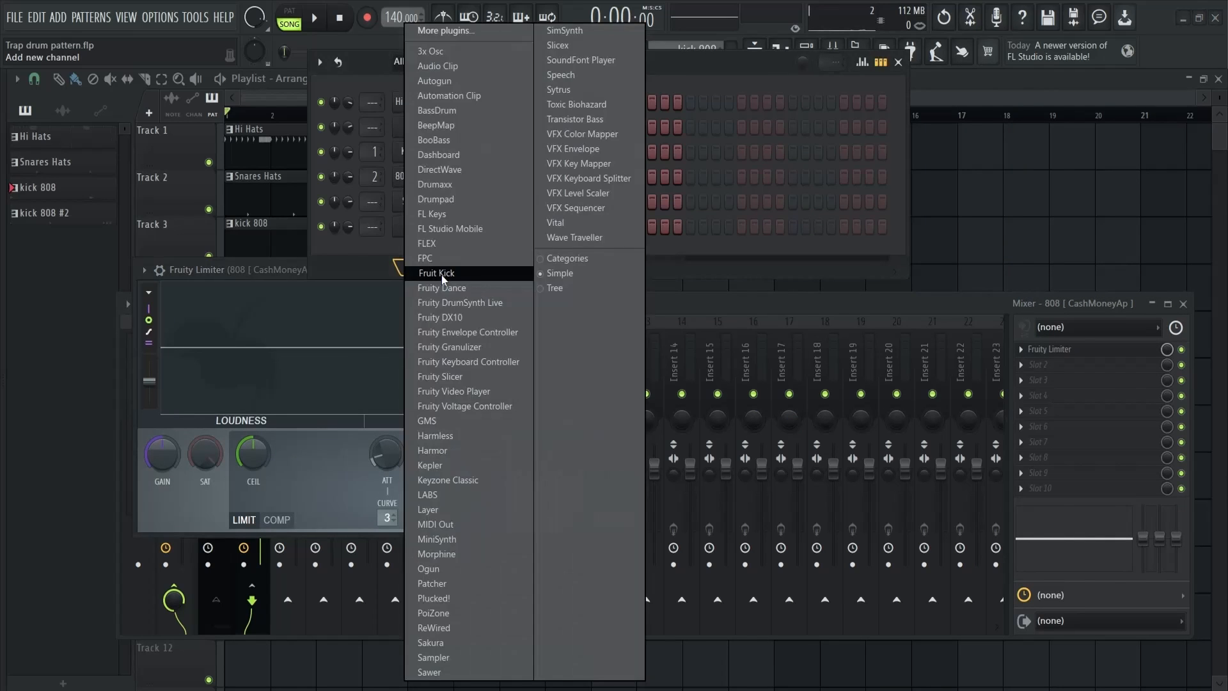
key(Escape)
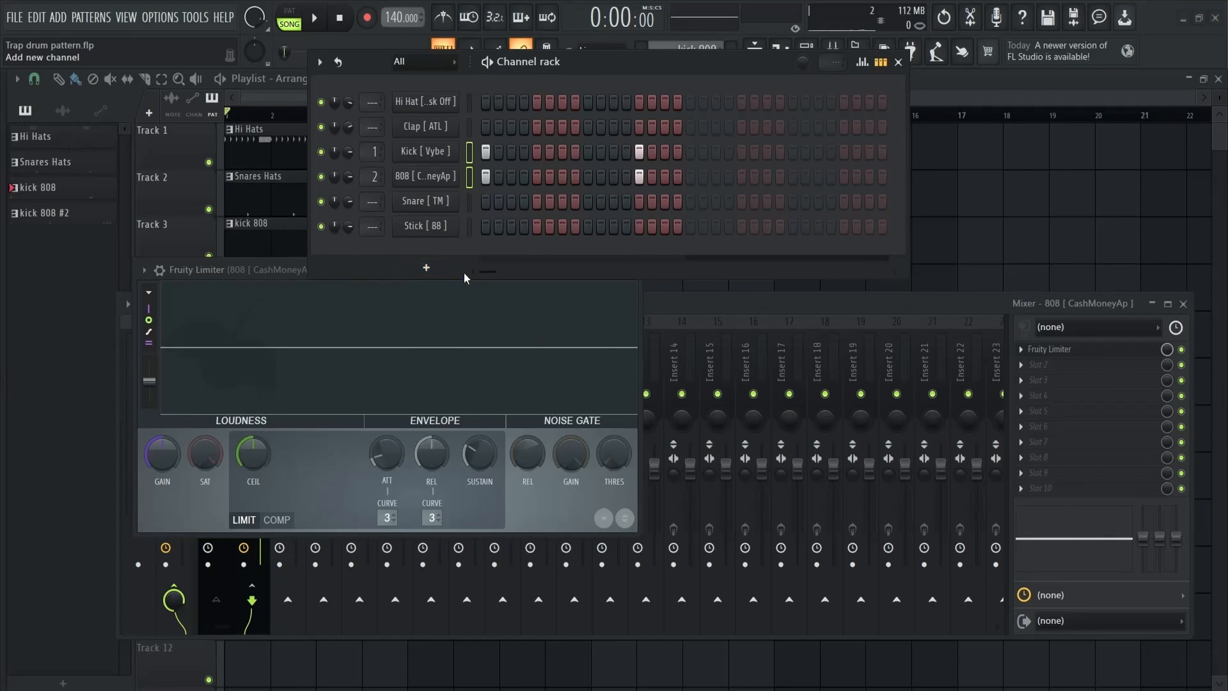
Switch the limiter to COMP with sidechain input 1, lower the threshold, raise the ratio, adjust the release, and play the arrangement.
click(275, 519)
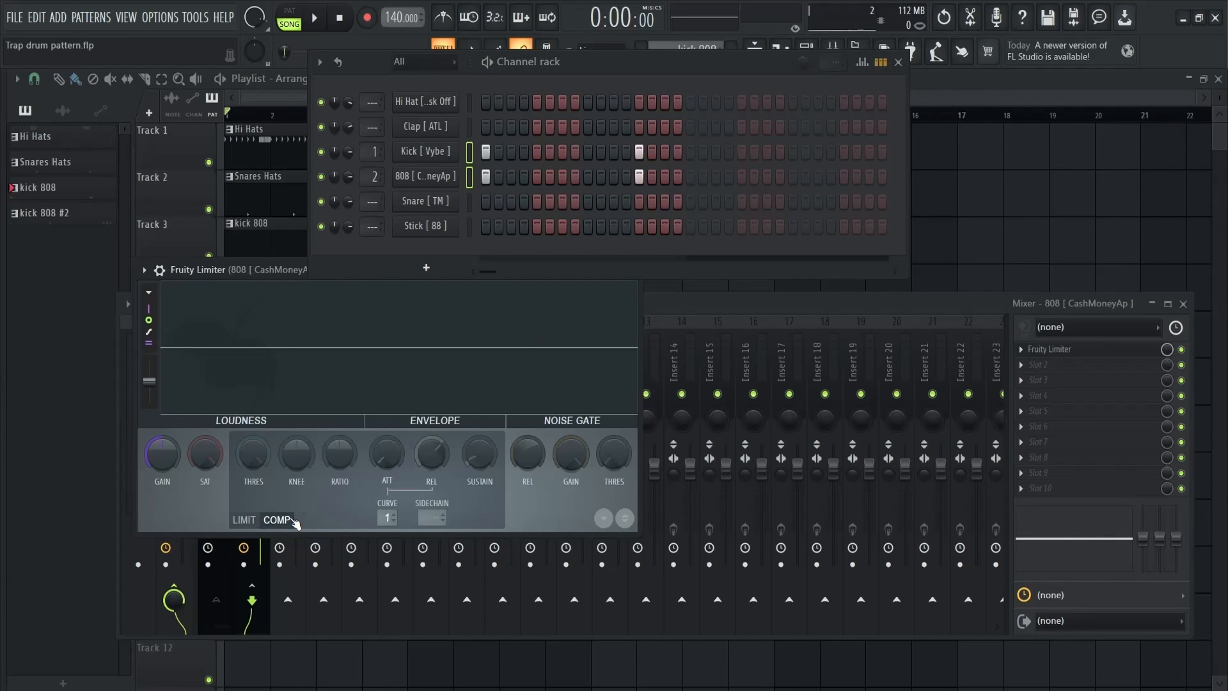
click(430, 515)
click(460, 537)
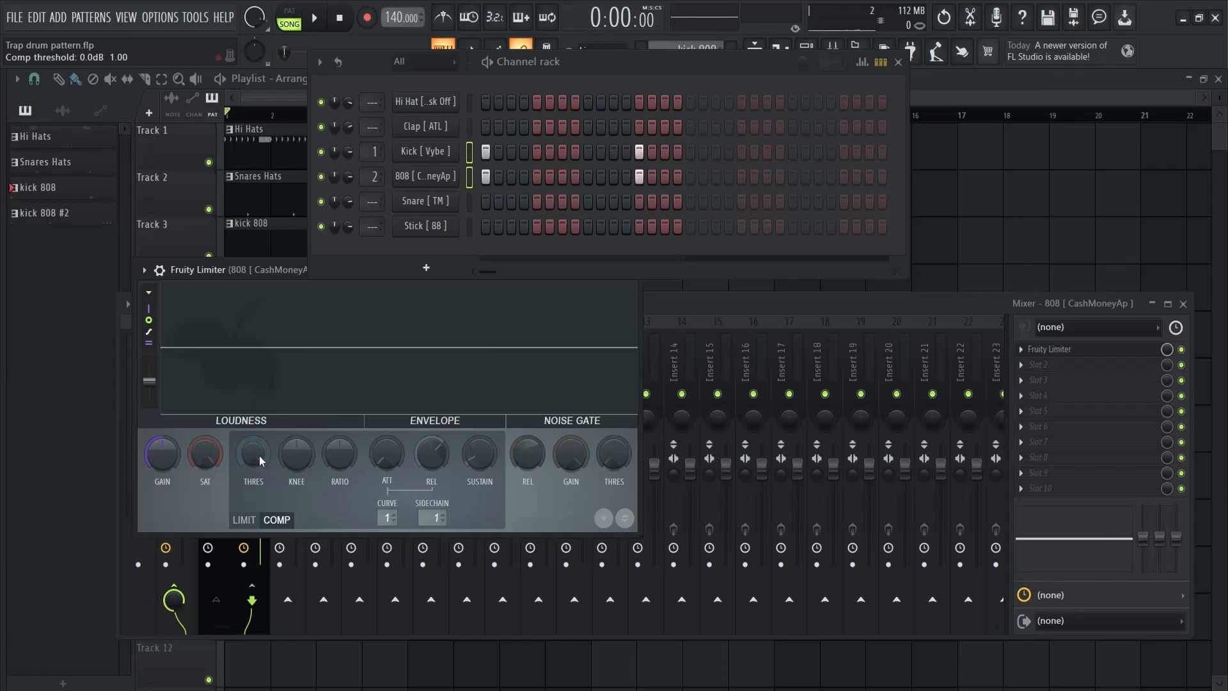
drag(253, 454, 266, 587)
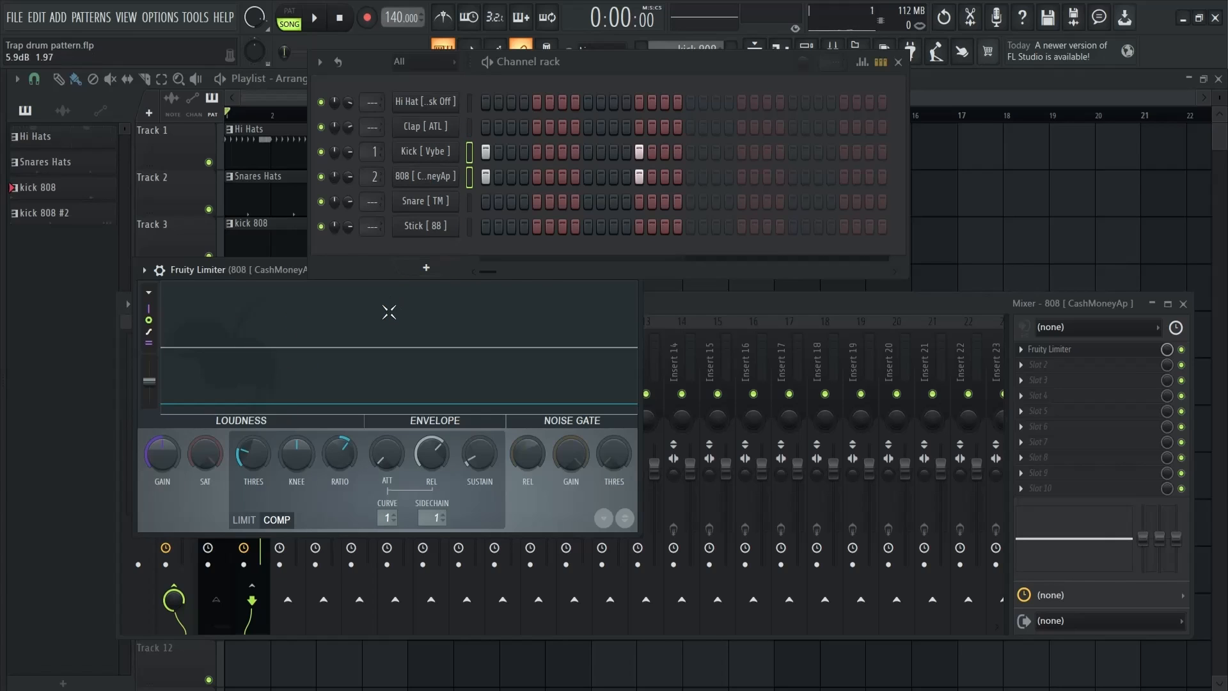
key(space)
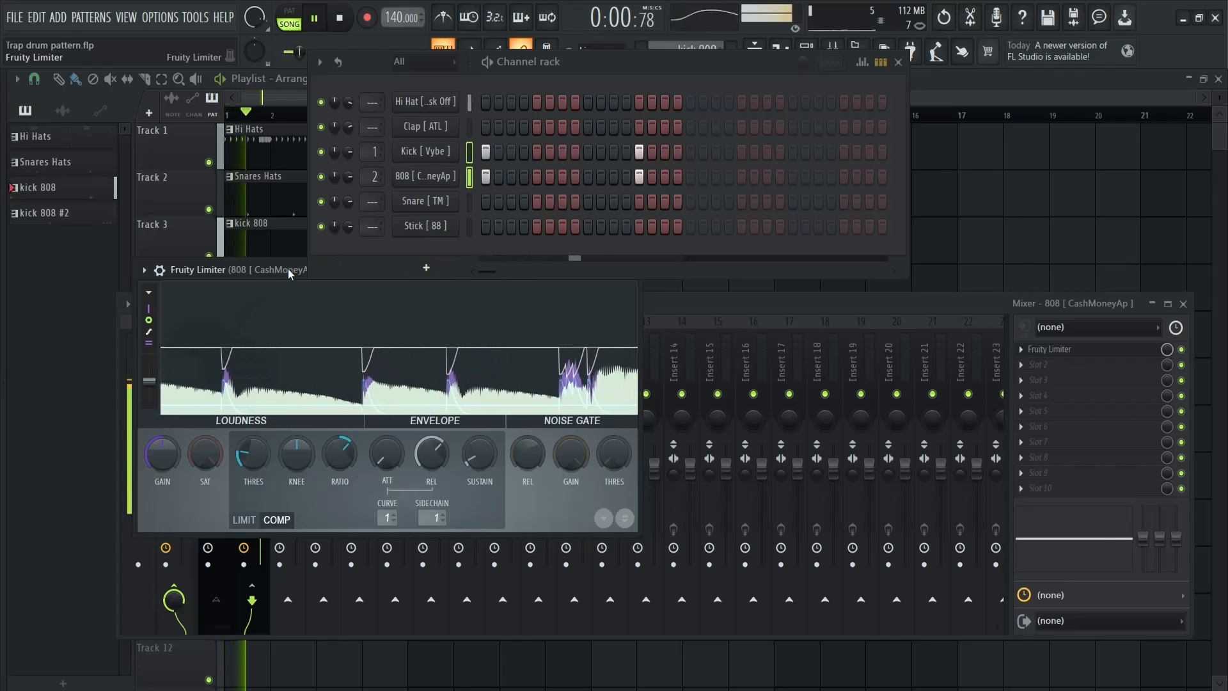
Stop playback, close the Fruity Limiter and the mixer, and move the channel rack clear of the playlist clips.
drag(288, 268, 423, 336)
key(space)
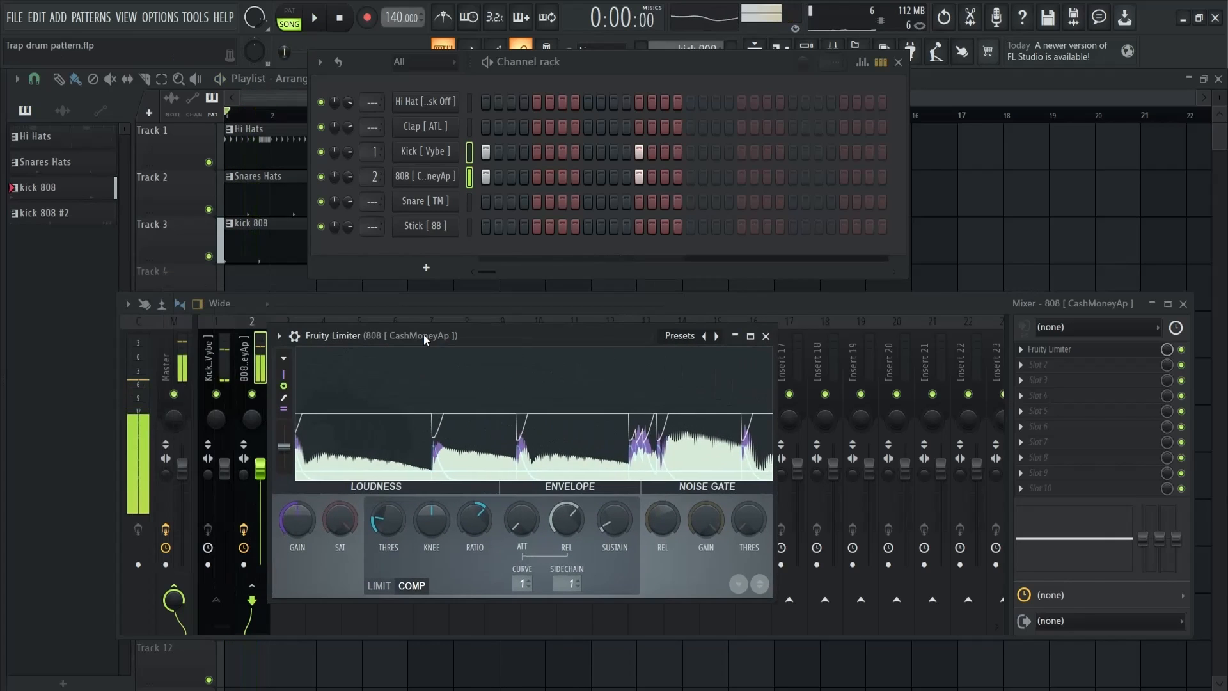
click(766, 335)
click(1182, 304)
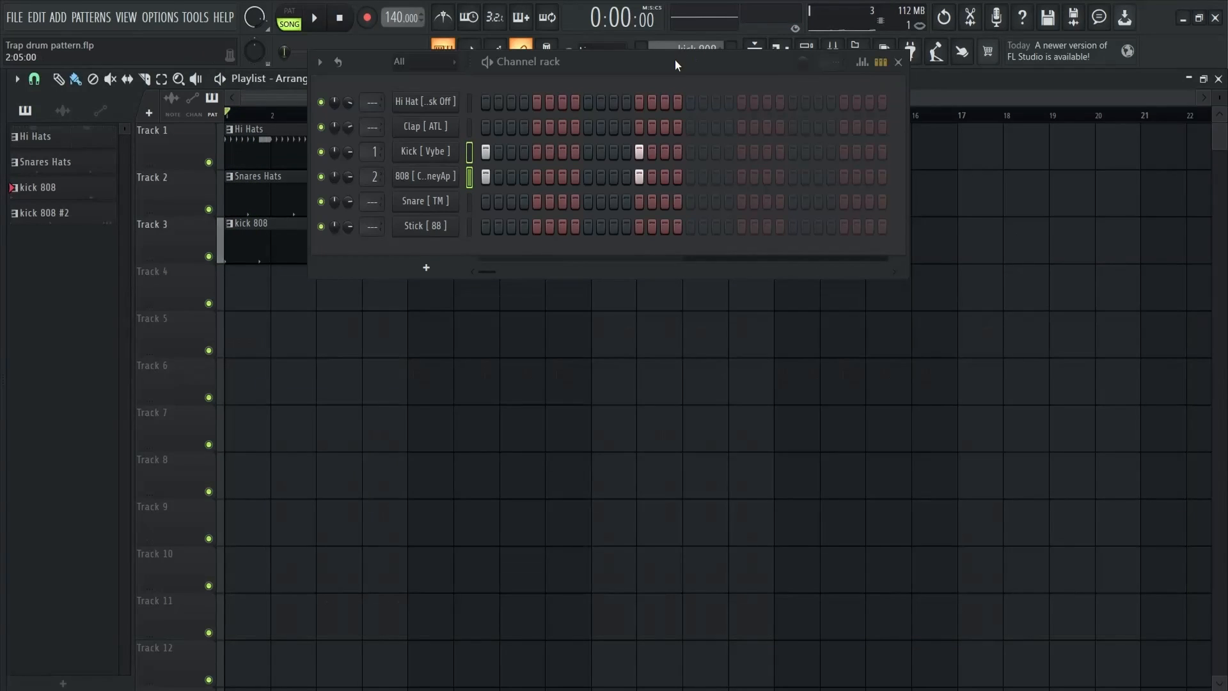
drag(675, 62, 811, 263)
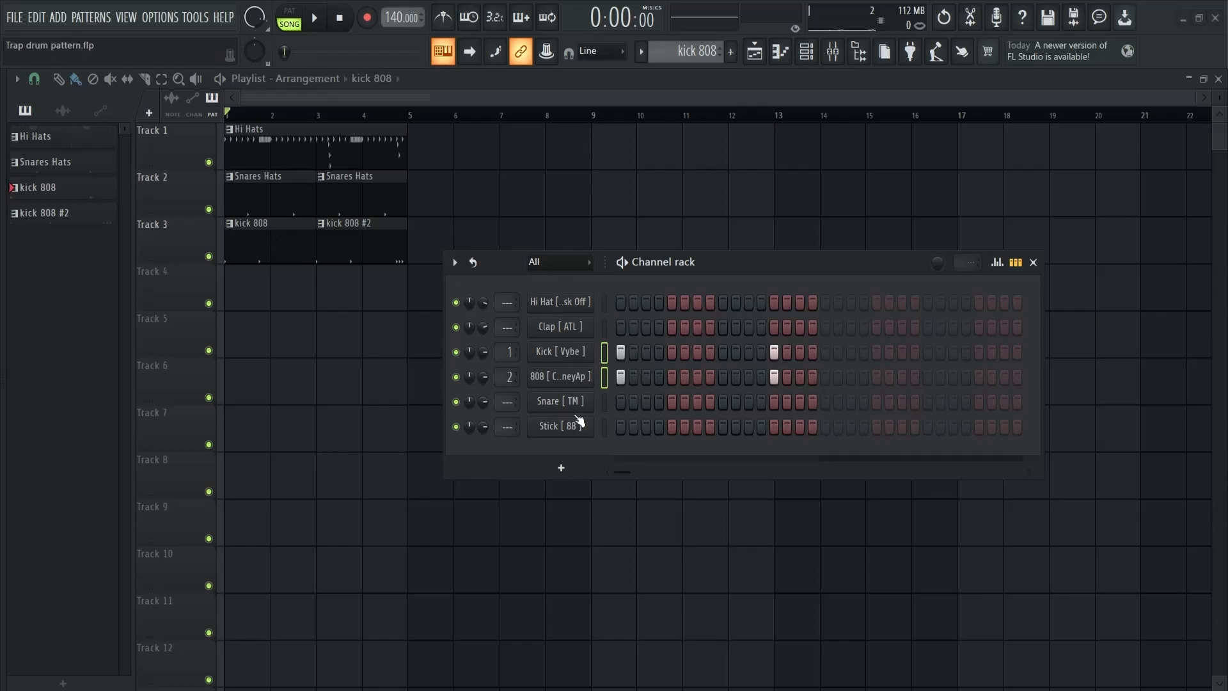
Raise the second 808 note of the kick 808 pattern to C#5, play it back, and return to the playlist.
click(256, 231)
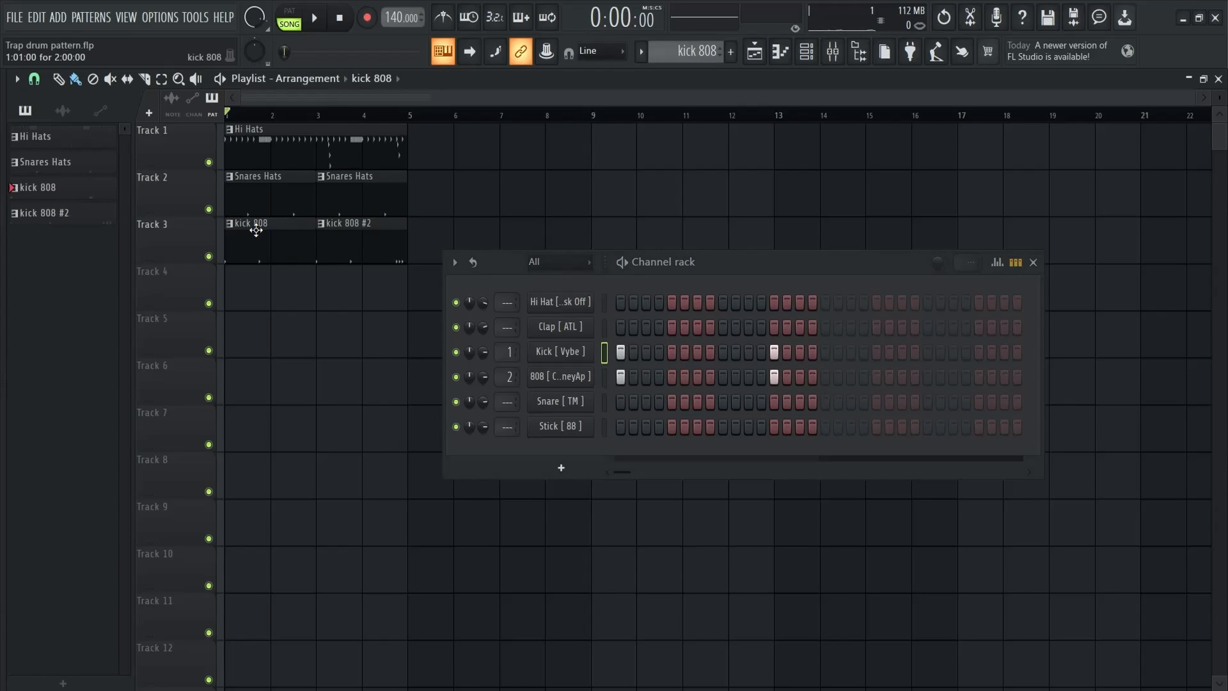
right_click(560, 384)
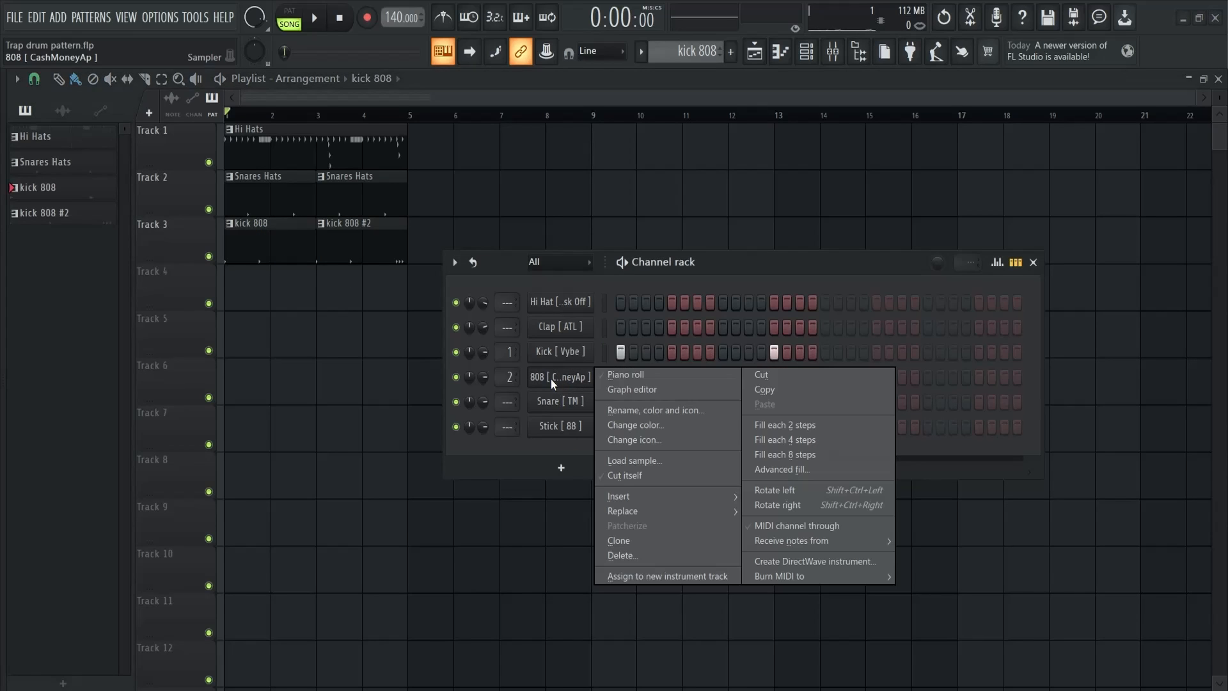
click(651, 377)
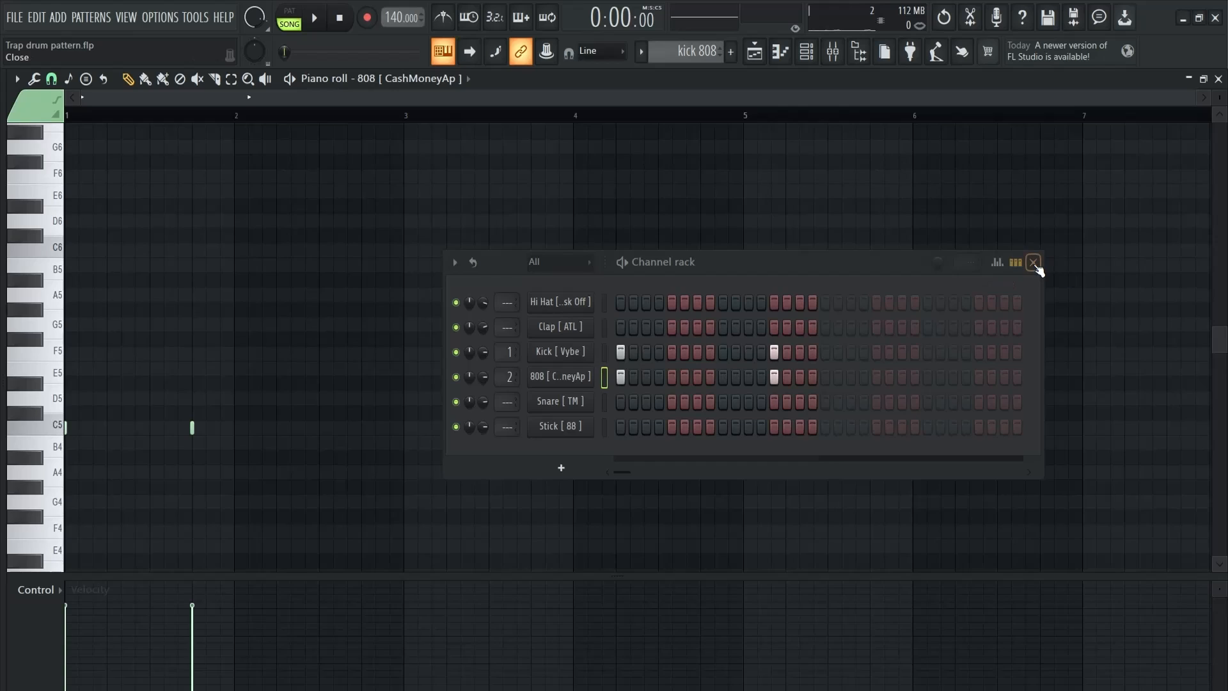
click(1034, 263)
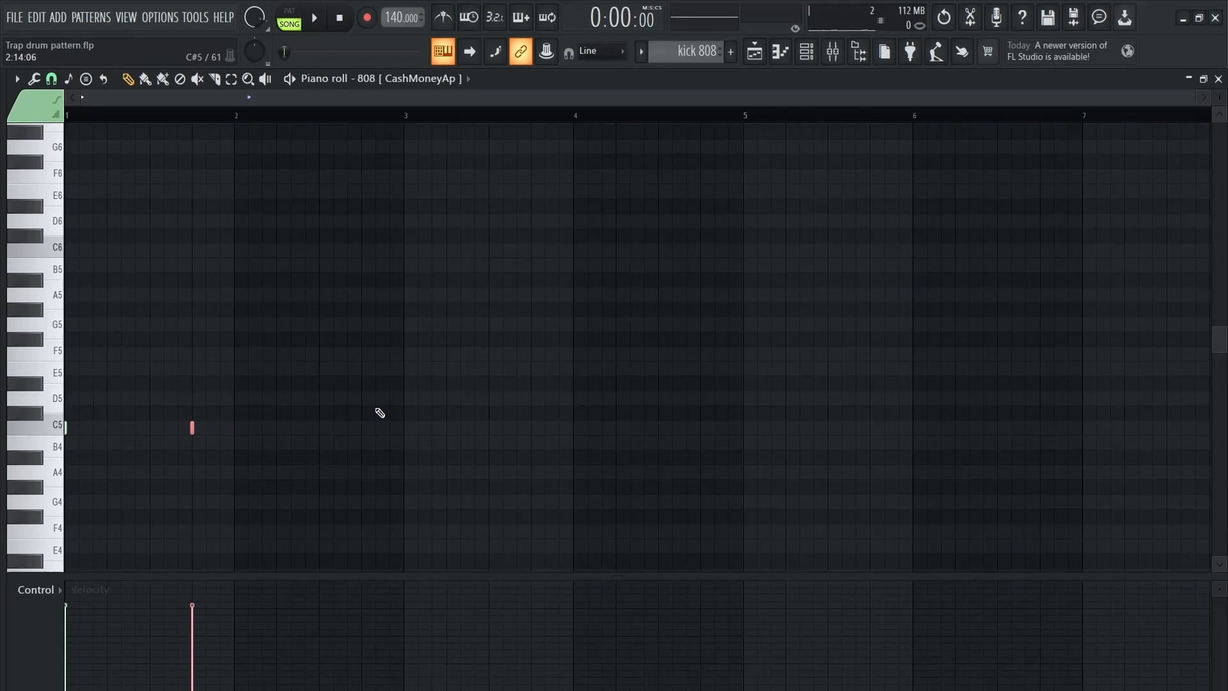
key(space)
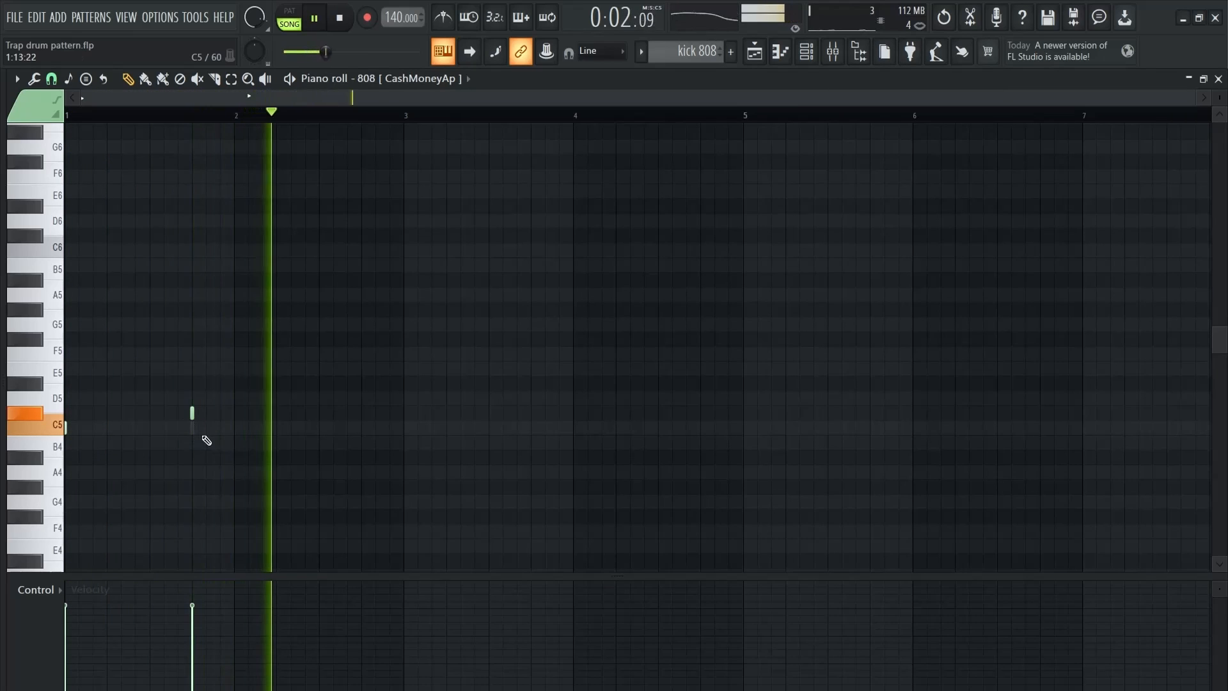
key(space)
key(F6)
key(F5)
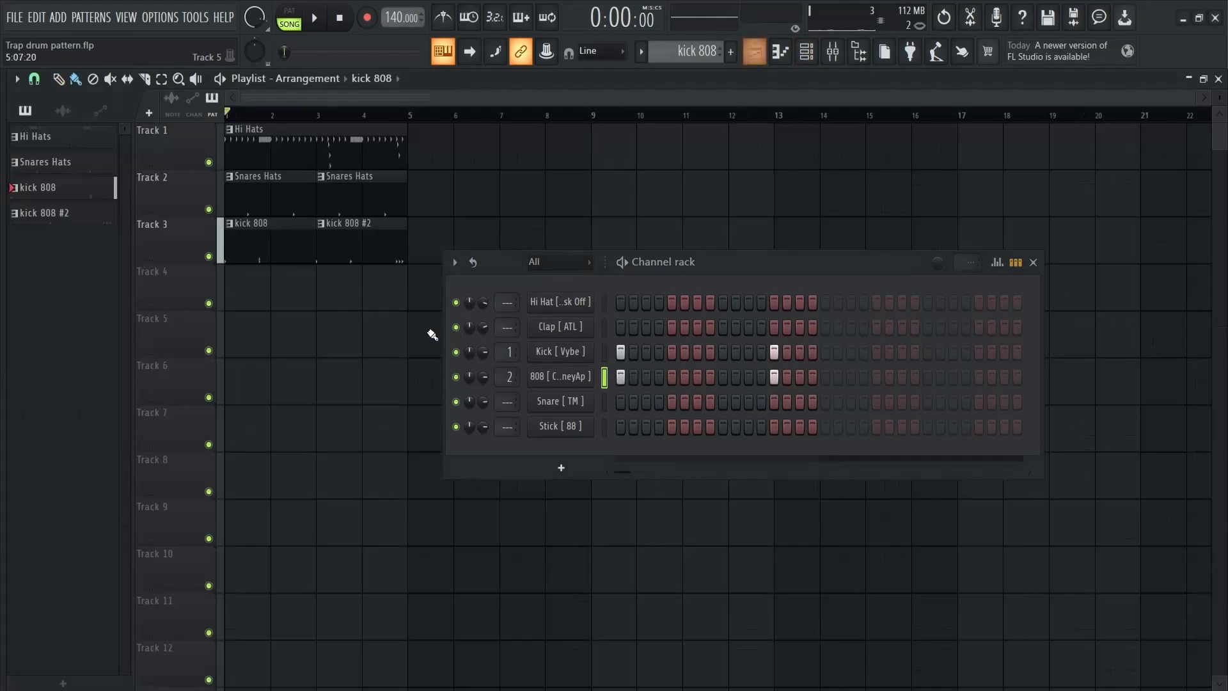
In the kick 808 #2 pattern's 808 piano roll, add an F5 note at 2:15:00 and lengthen the last C5 note.
click(357, 224)
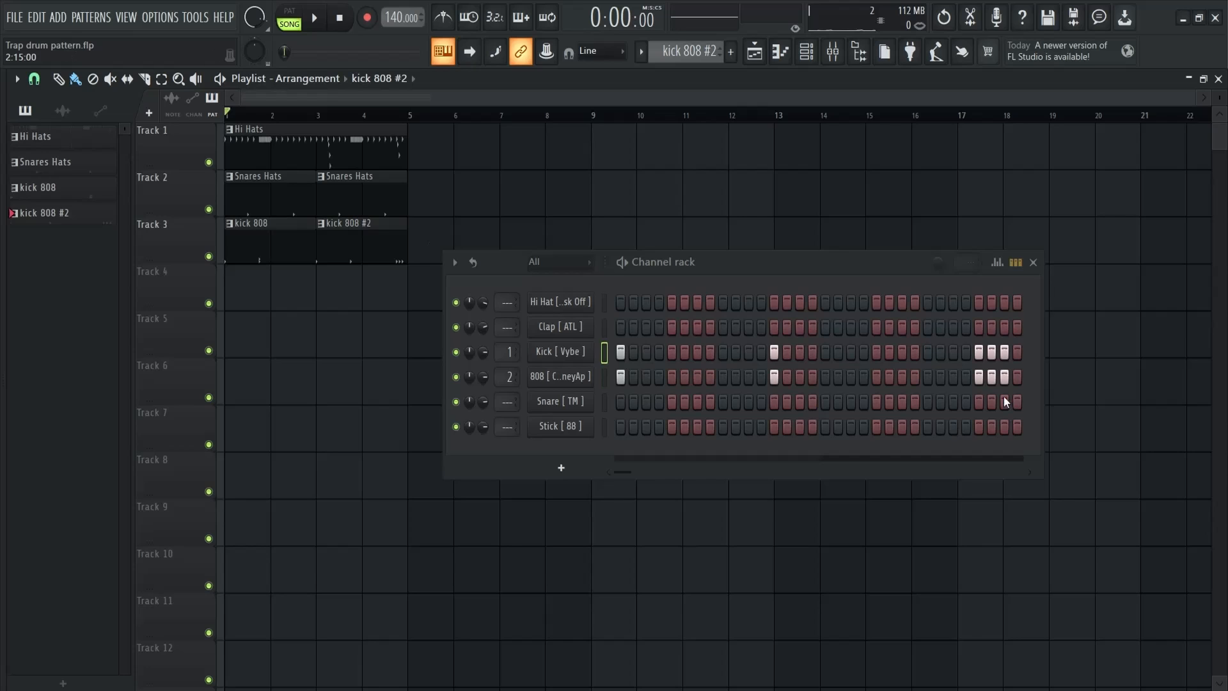
right_click(593, 378)
click(639, 374)
right_click(574, 383)
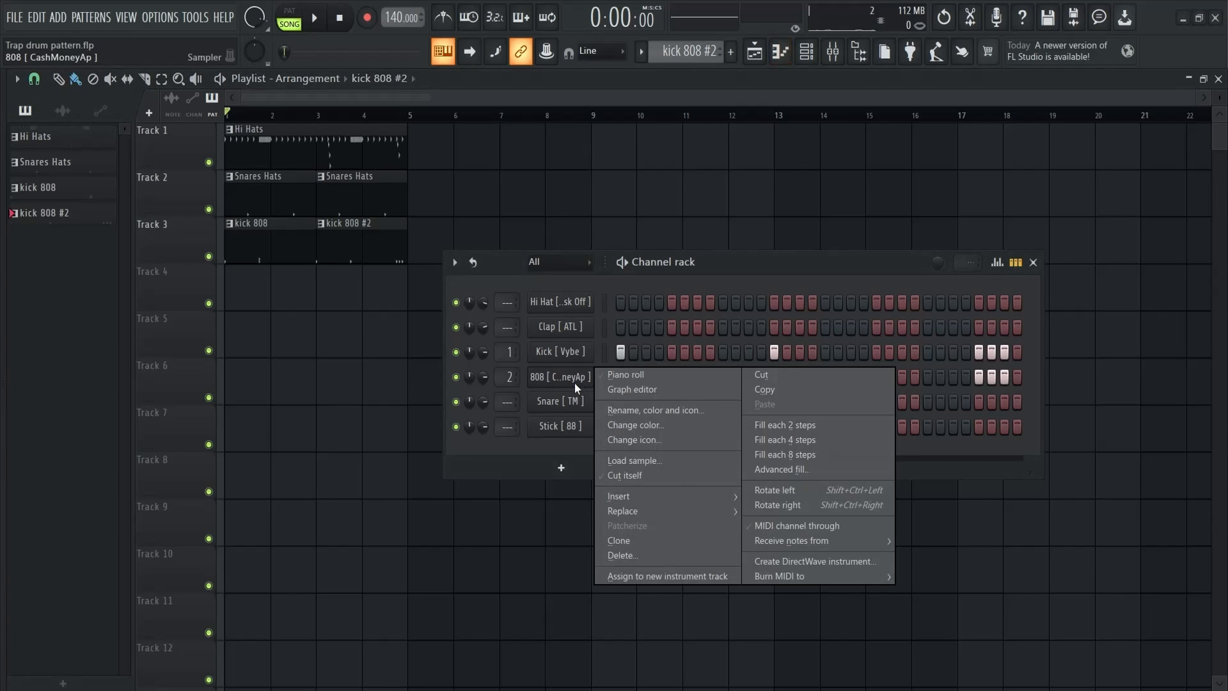
click(642, 382)
click(1033, 263)
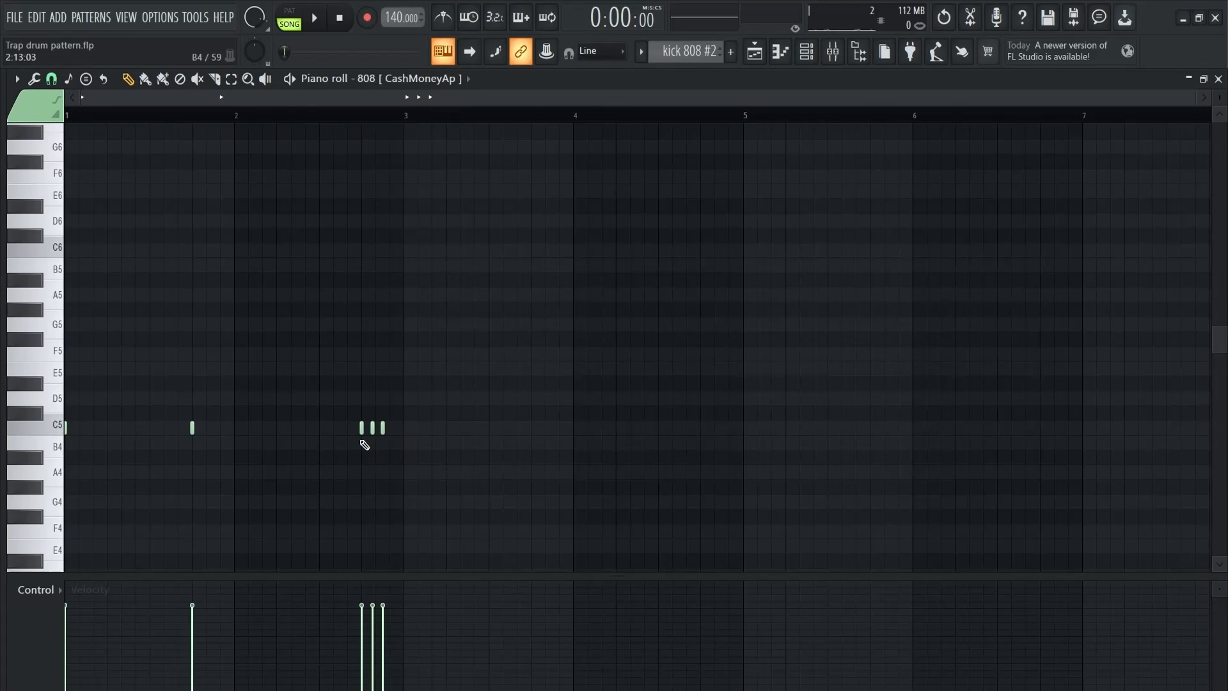
scroll(360, 443, up, 5)
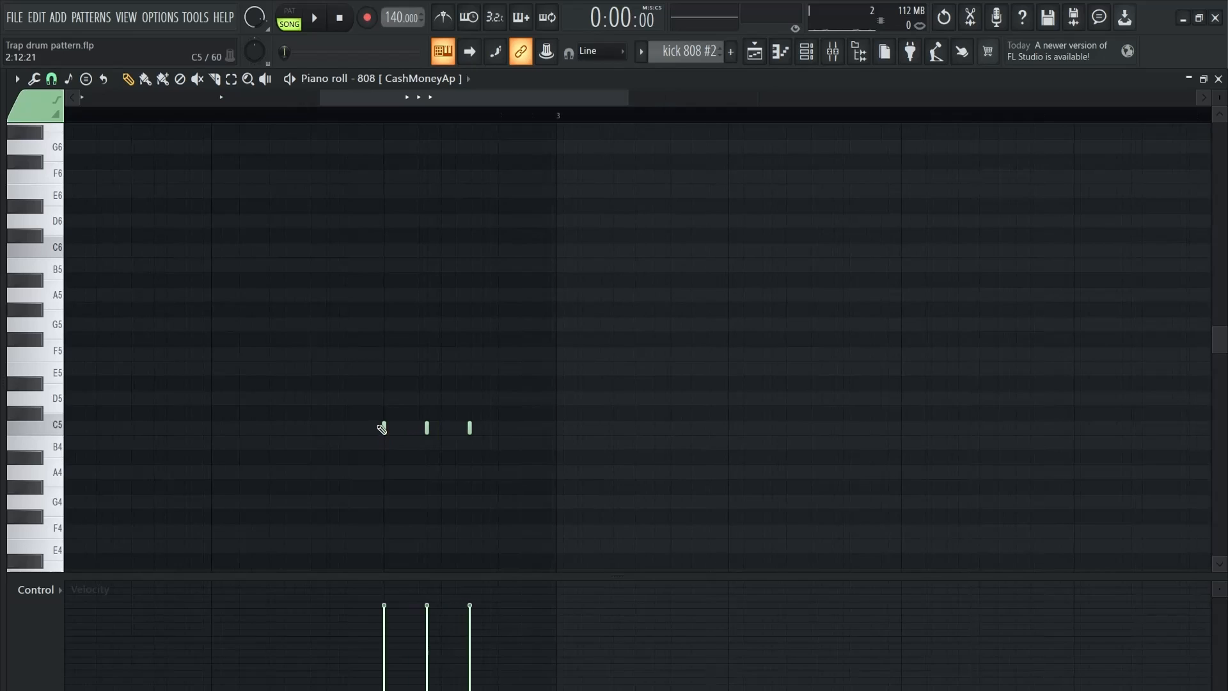
drag(358, 396, 499, 468)
drag(360, 391, 377, 421)
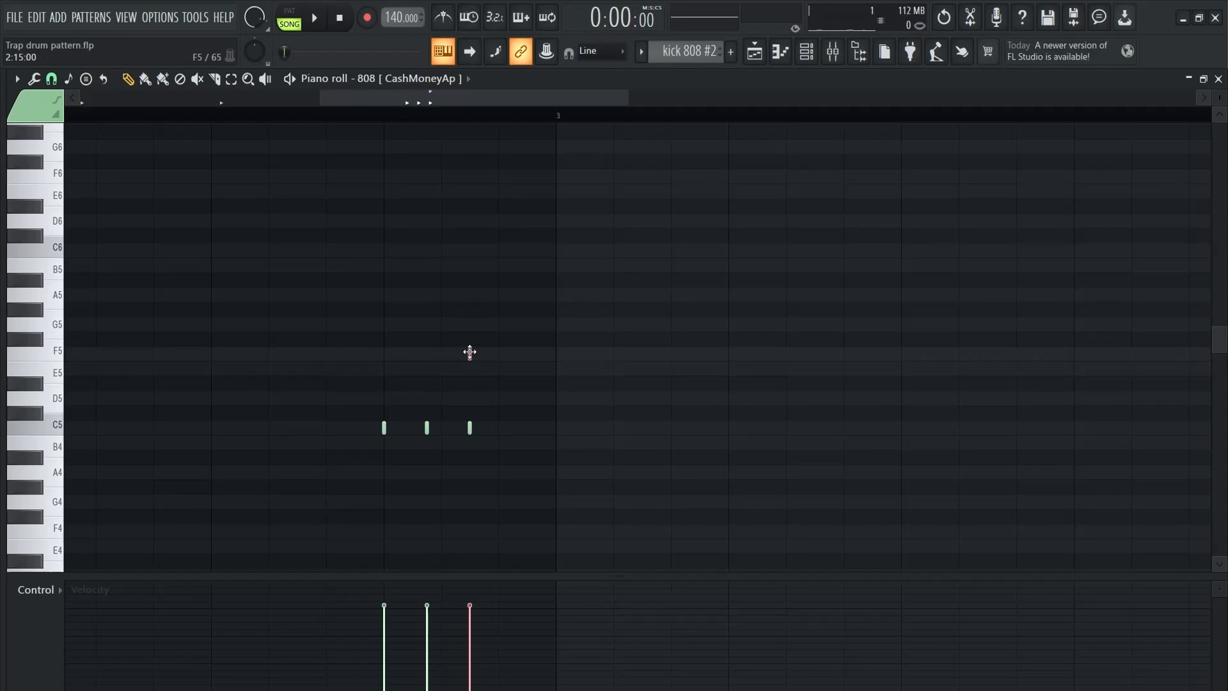
double_click(469, 353)
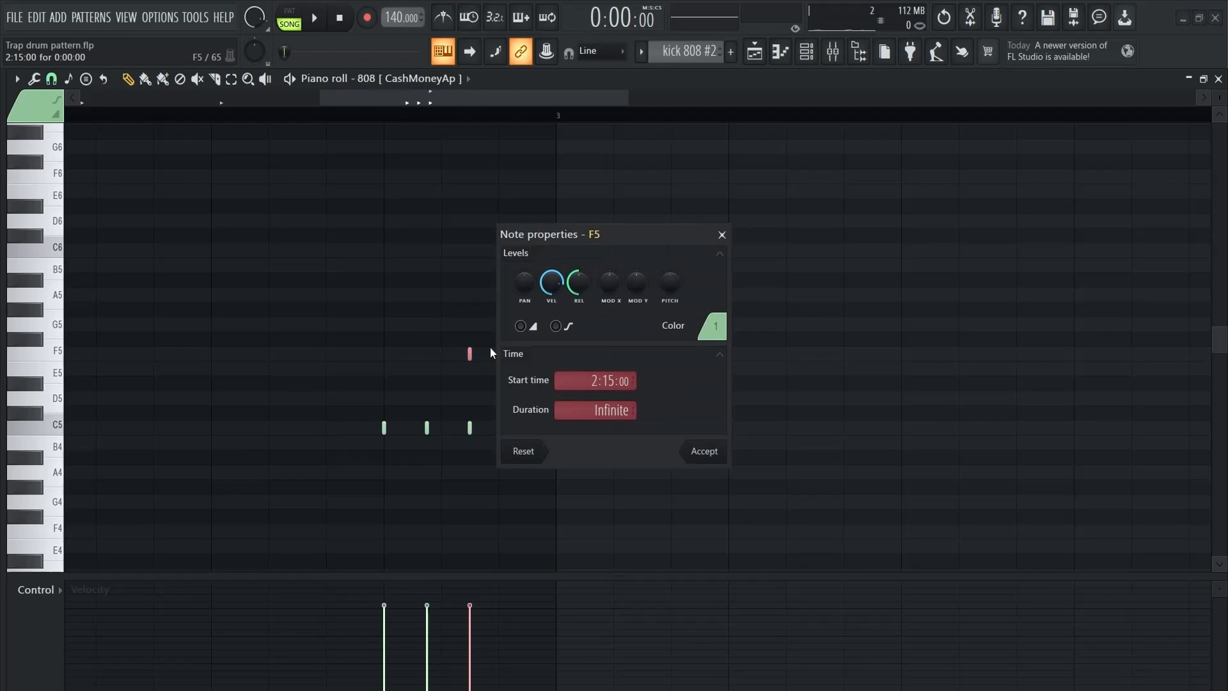
click(701, 447)
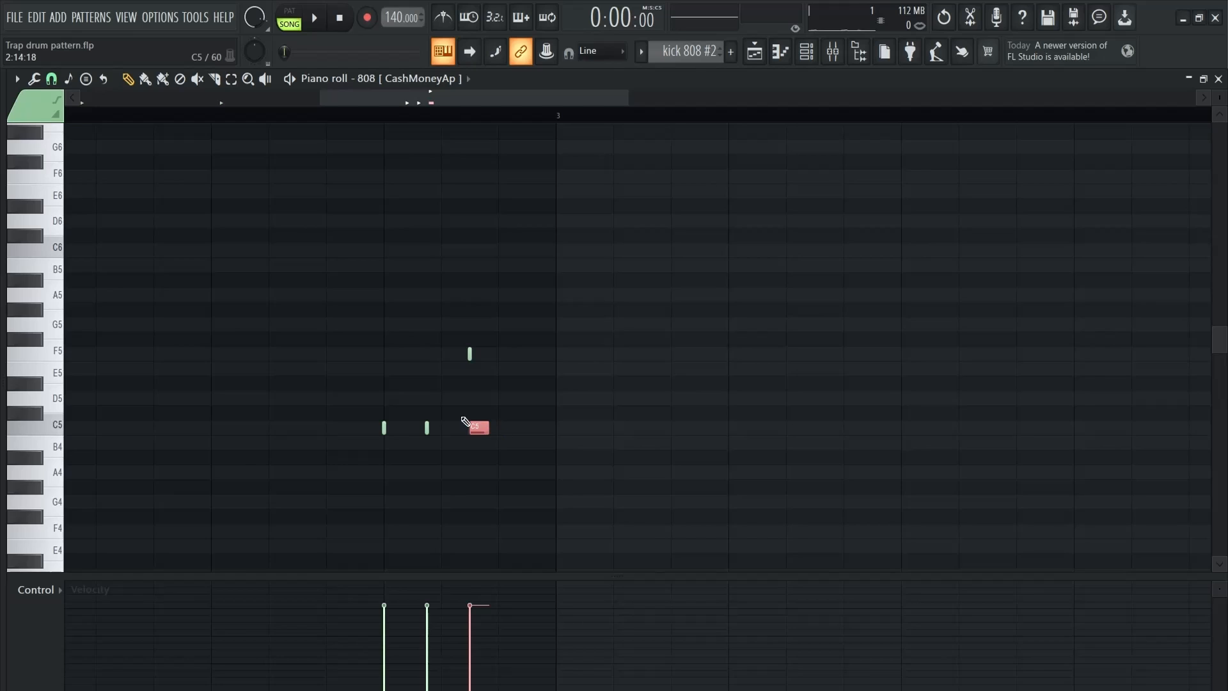
Play the pattern, lower the F5 note to D5, shorten the lengthened C5 note beneath it, and play it again.
drag(589, 90, 517, 99)
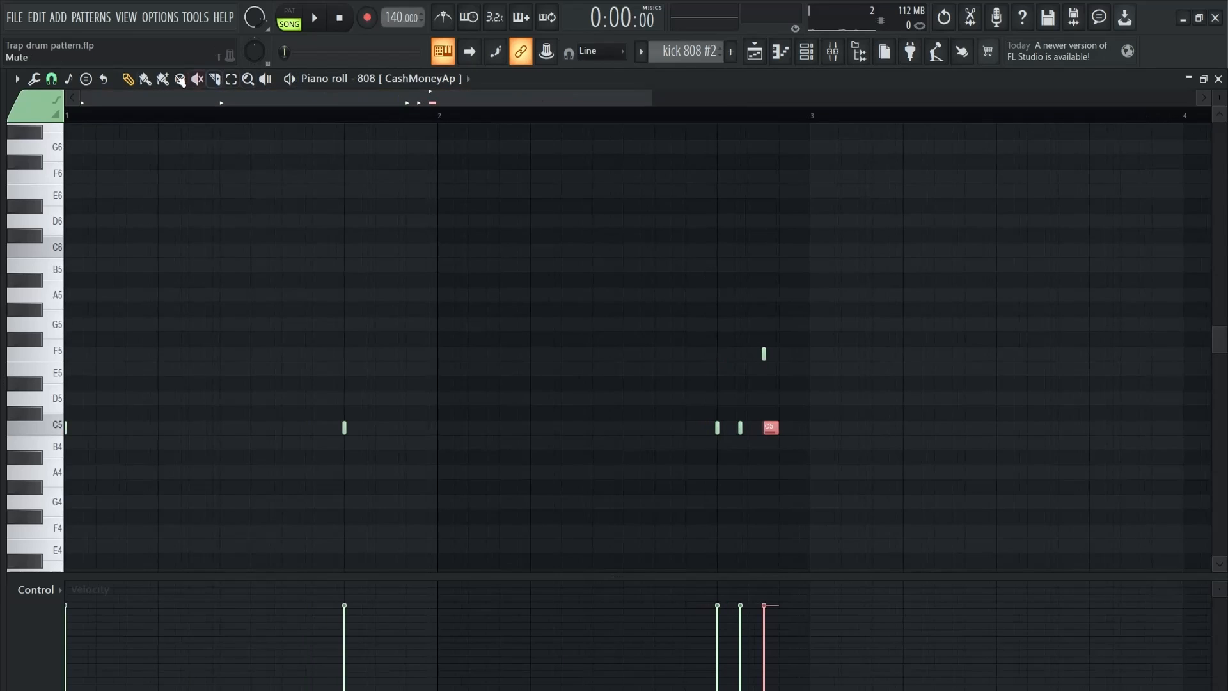
click(312, 18)
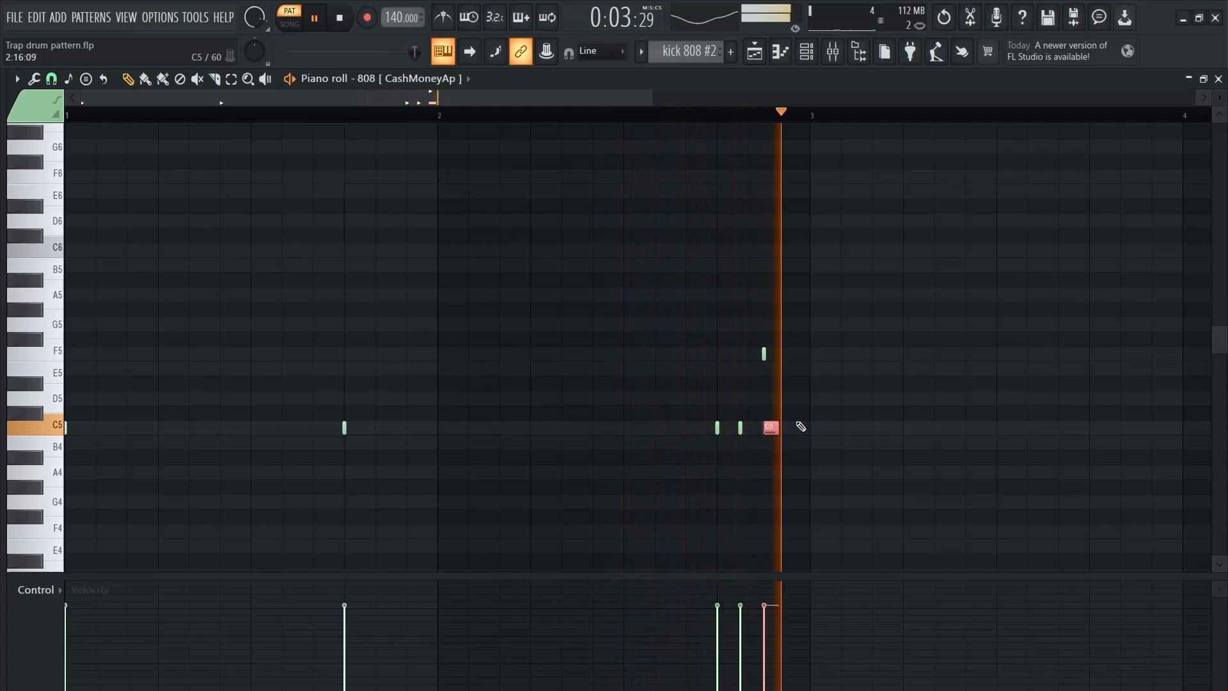
key(space)
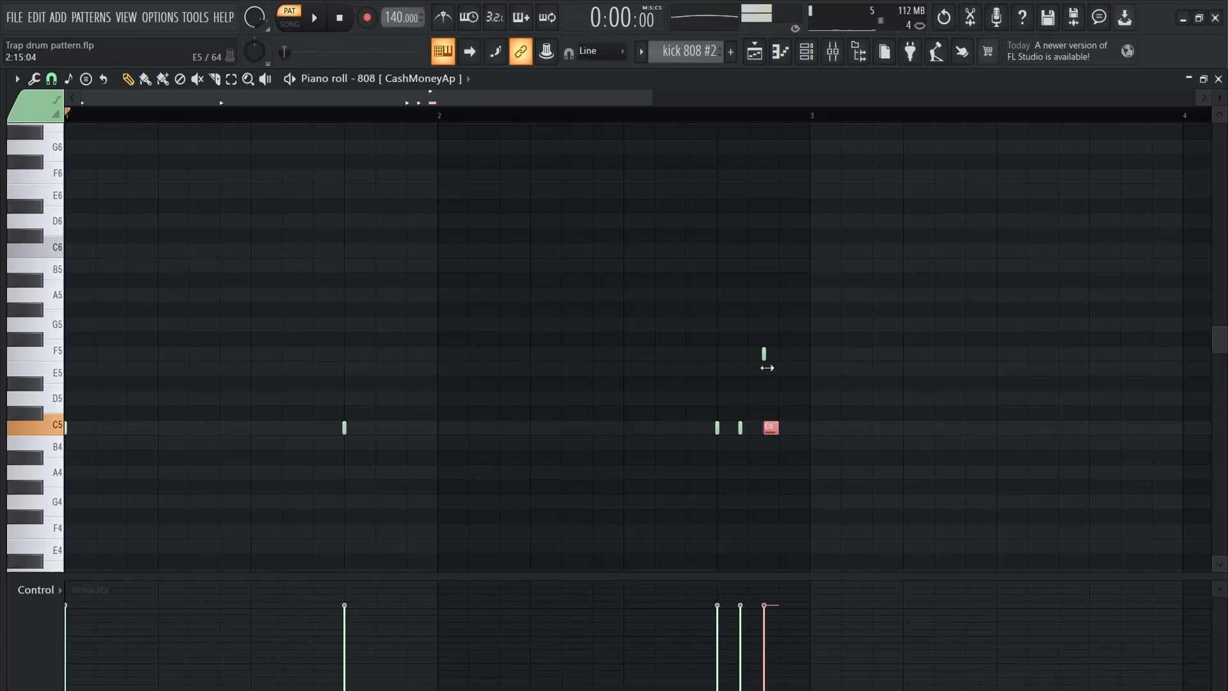
drag(764, 352, 764, 401)
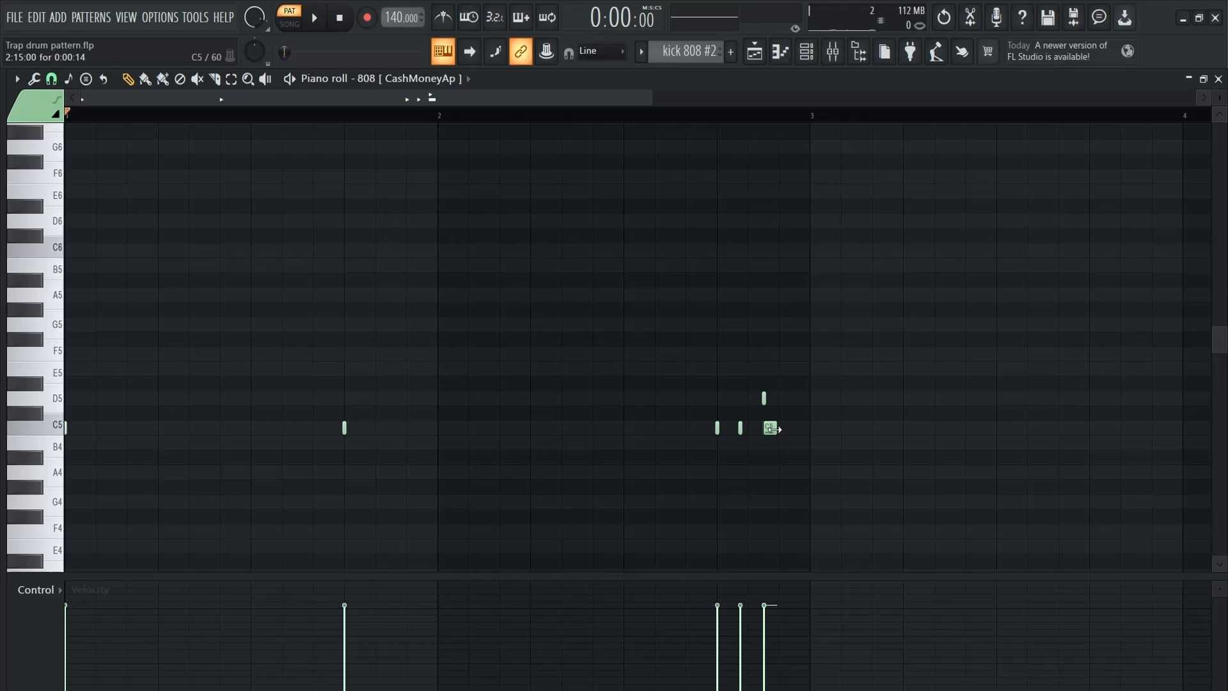
key(space)
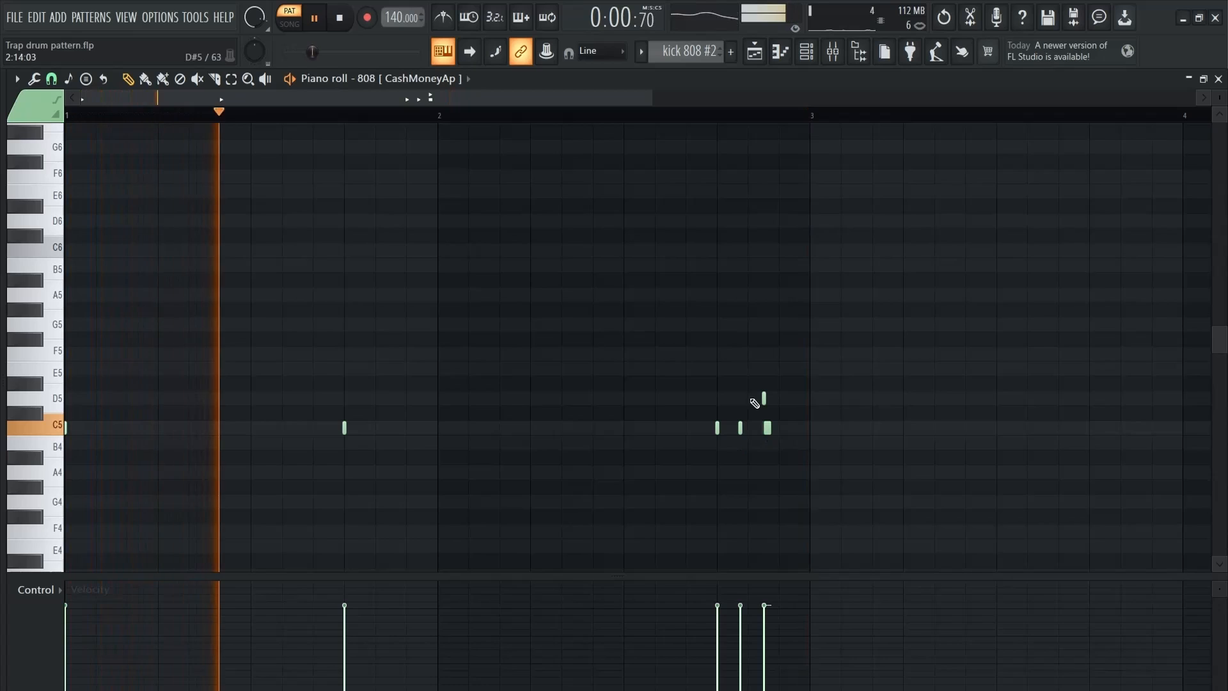
key(space)
Return to the playlist, switch to song mode, and play the arrangement.
key(F5)
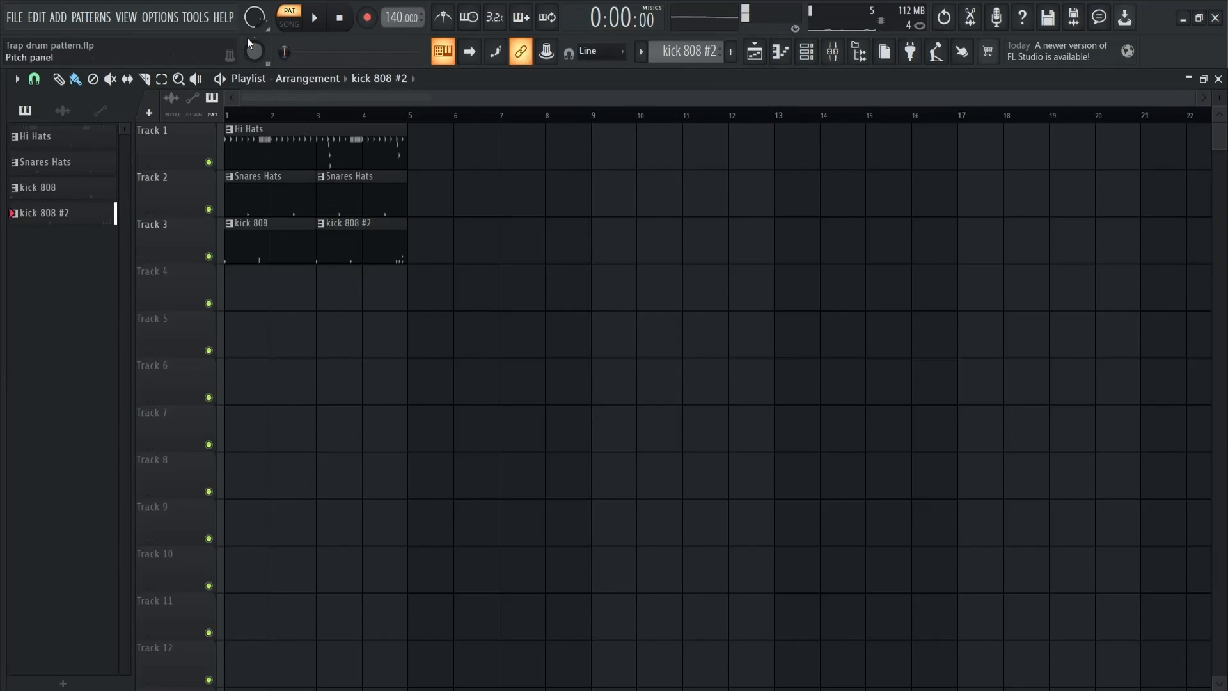
key(l)
key(space)
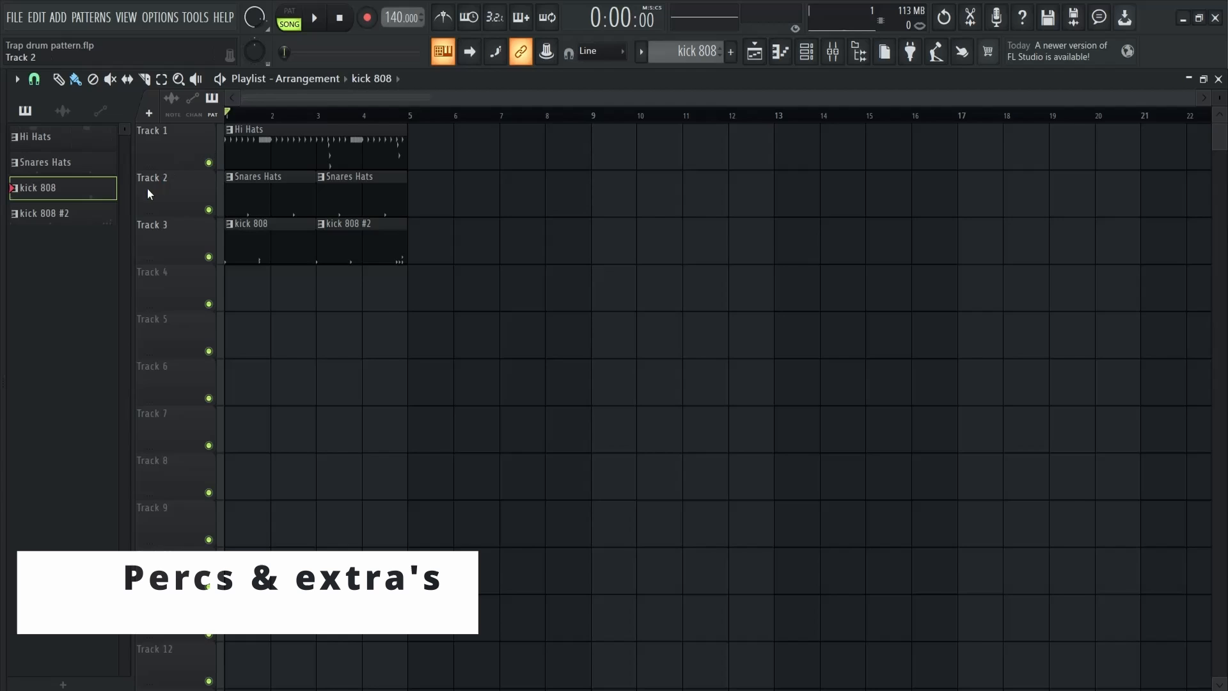
Add Stick hits on steps 3 and 11 of the kick 808 pattern, play the arrangement, and close the channel rack.
key(F6)
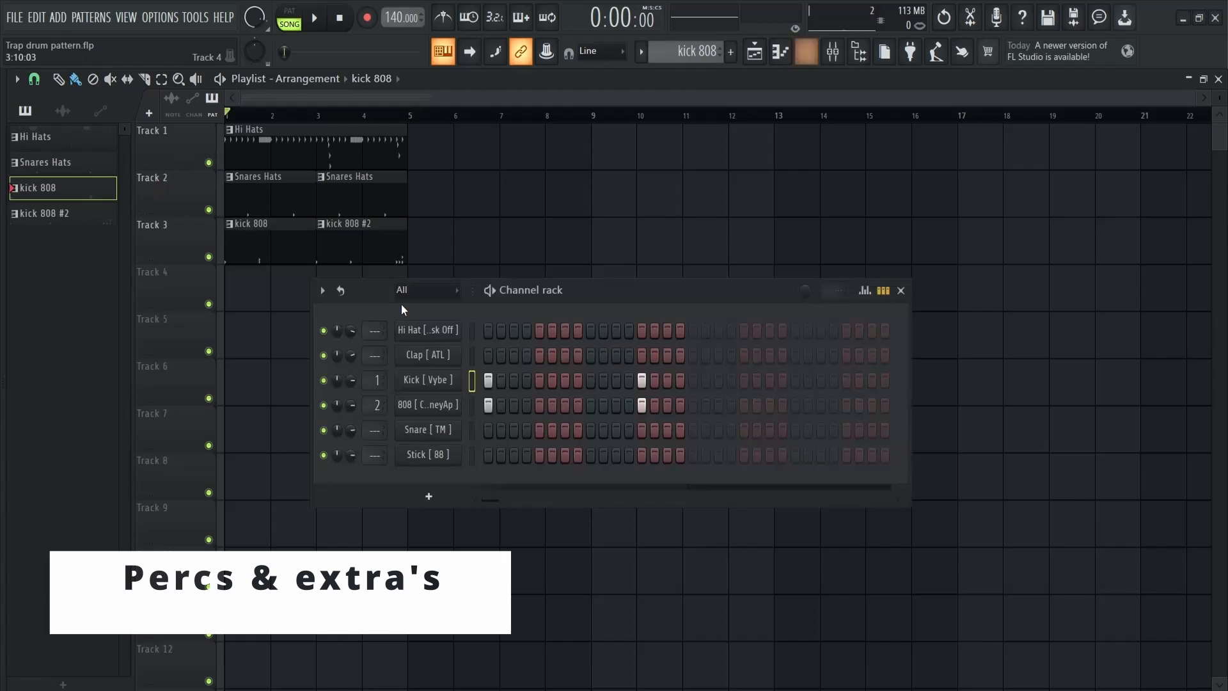
click(473, 456)
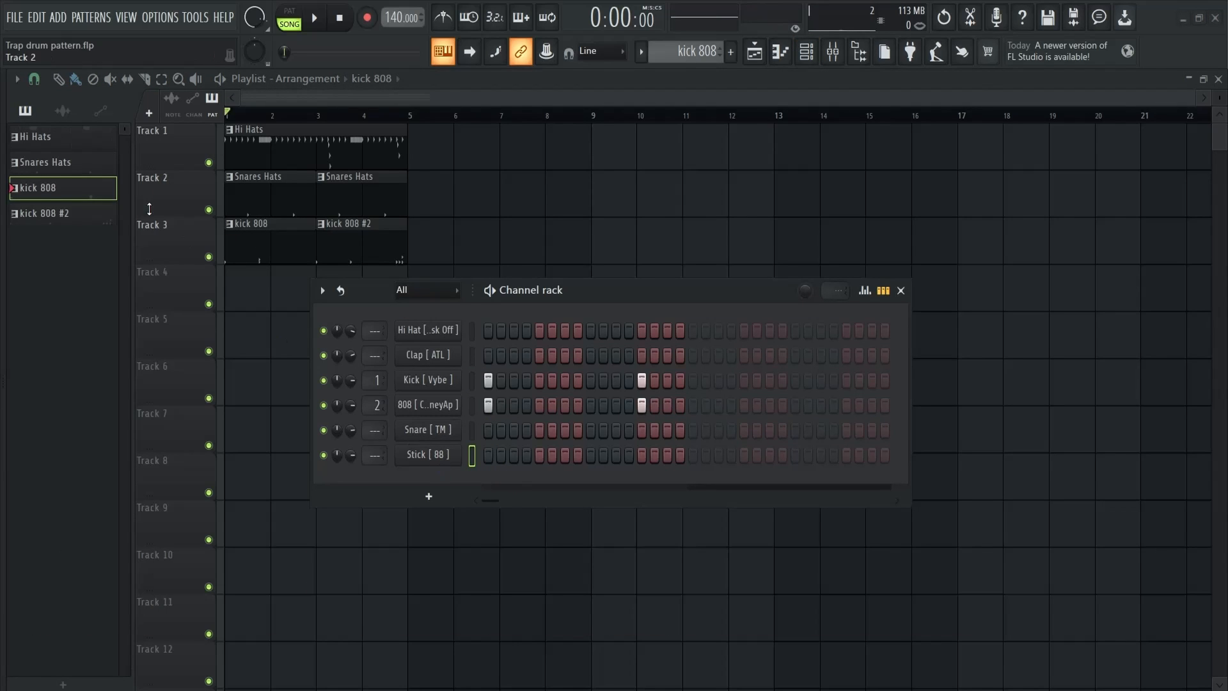
click(47, 194)
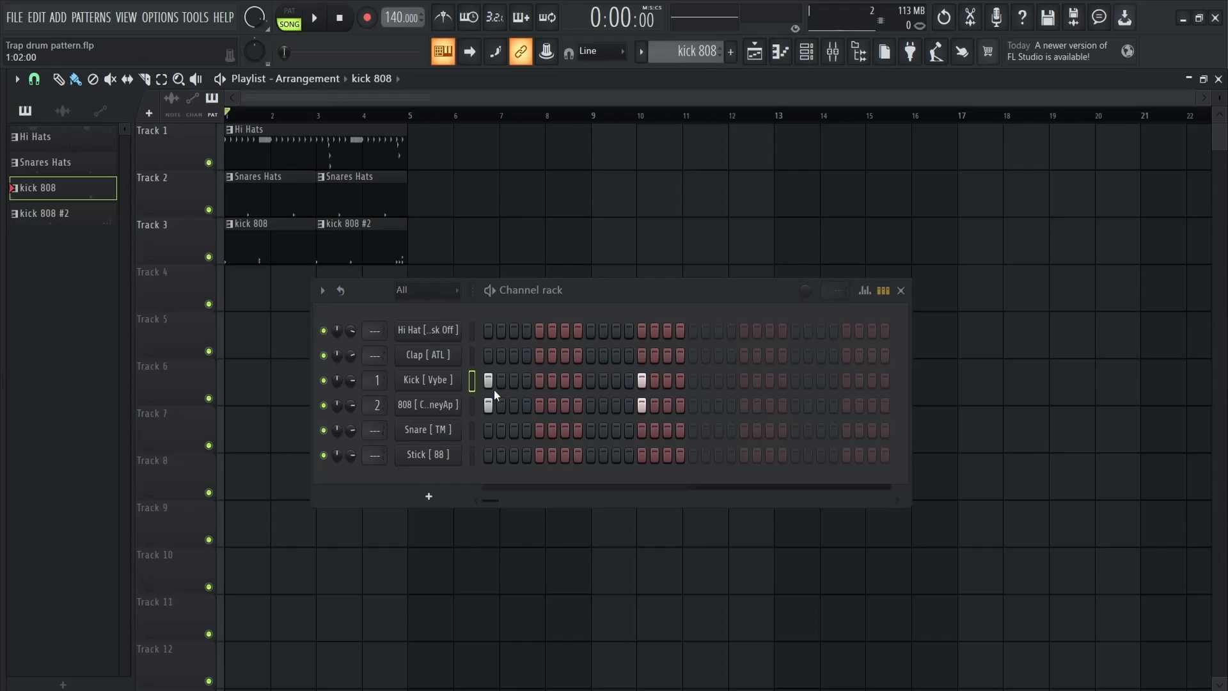
click(514, 455)
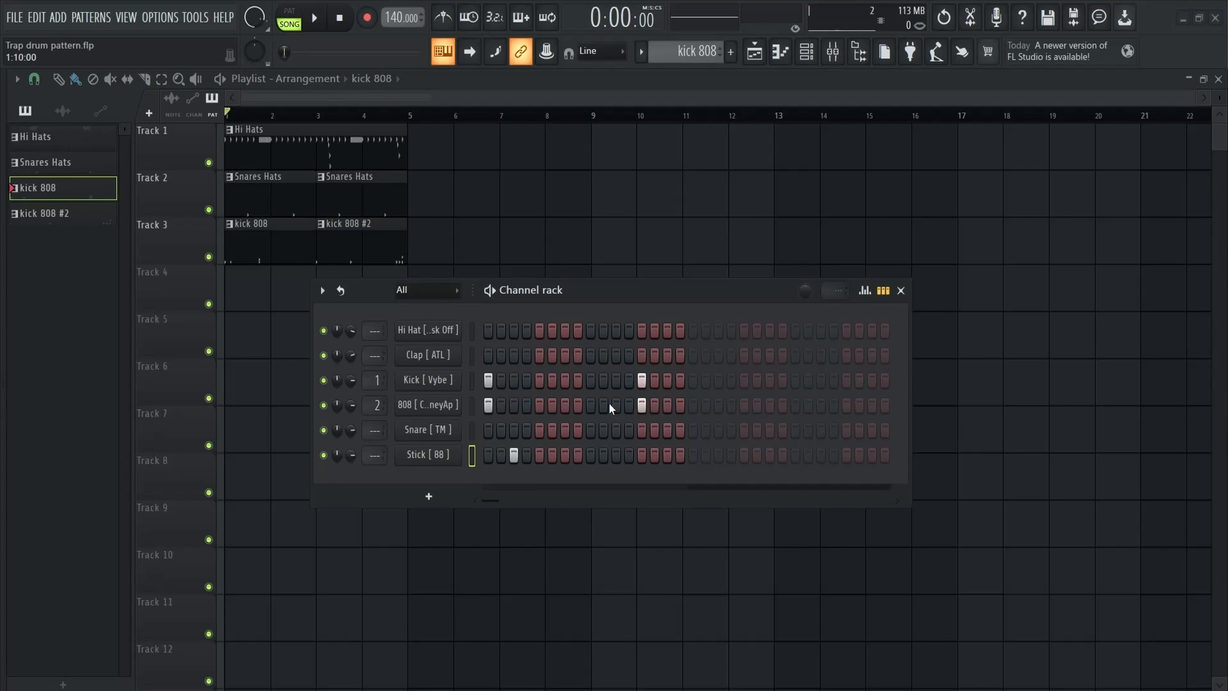
key(space)
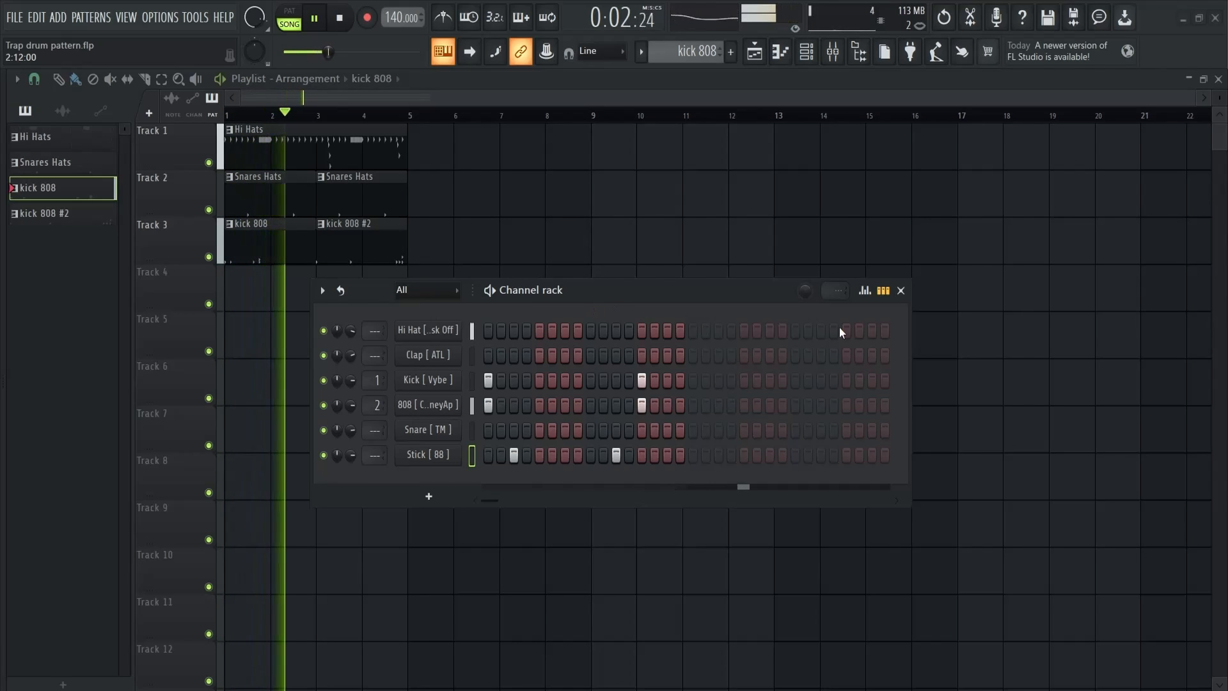
key(space)
click(900, 290)
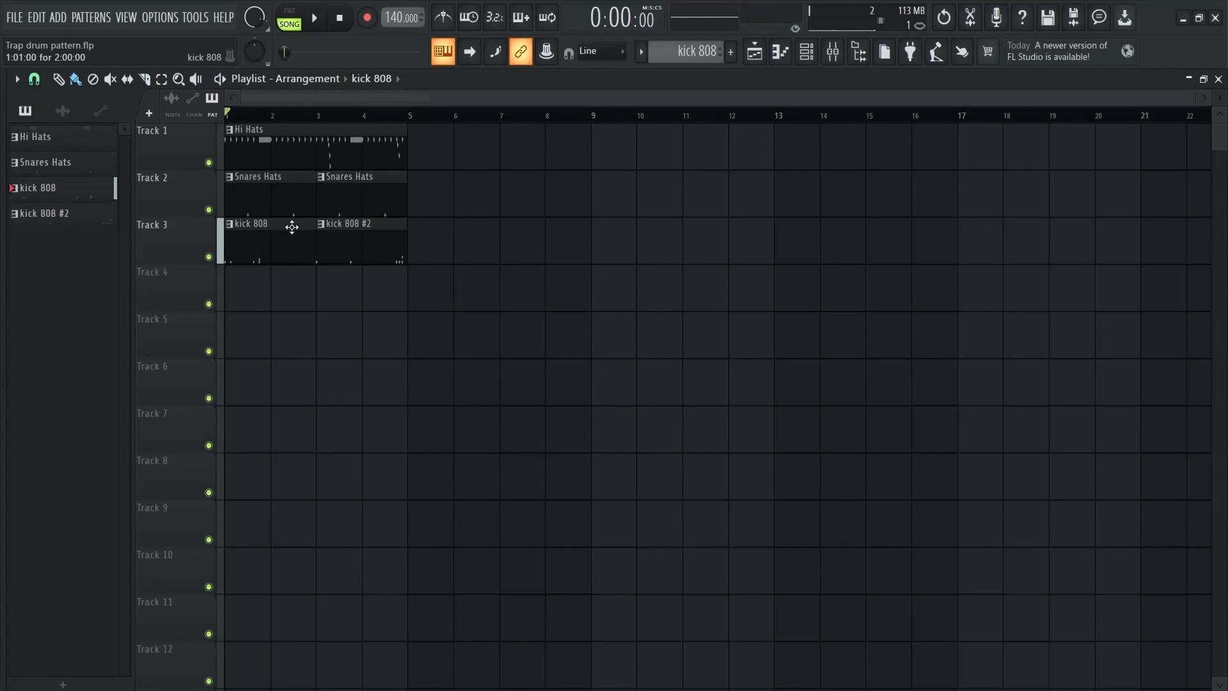
Add a Stick hit on step 21 of the kick 808 pattern, play the arrangement, and close the channel rack.
double_click(266, 227)
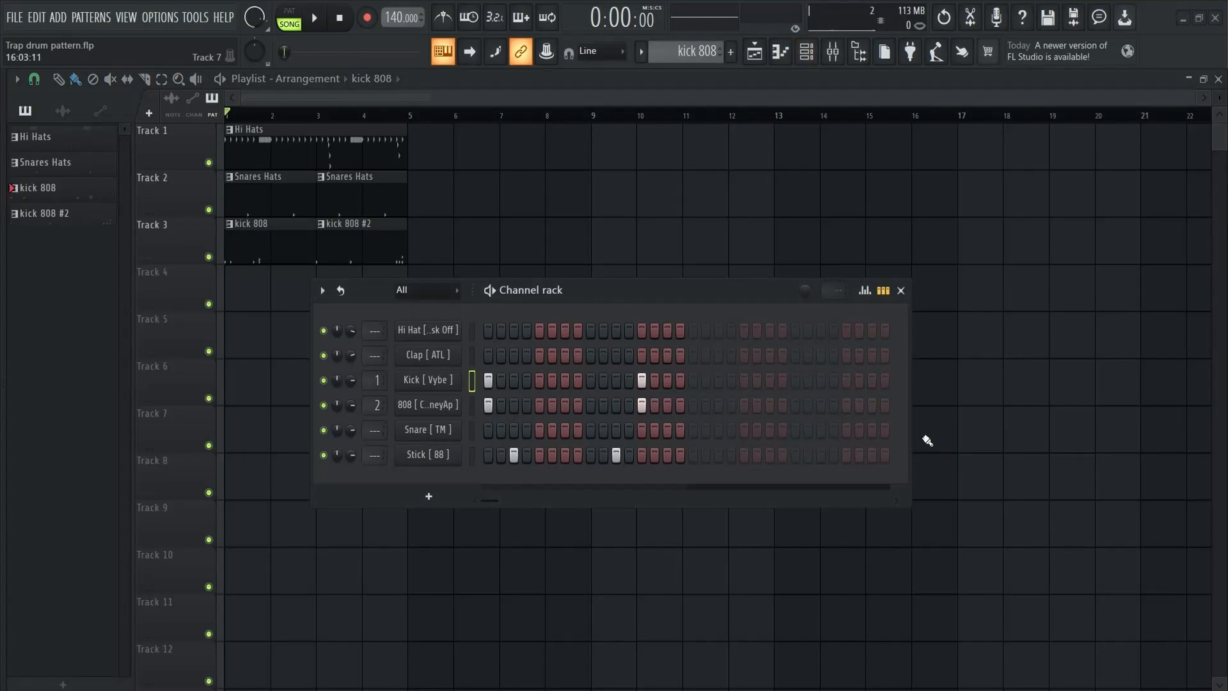
click(744, 454)
key(space)
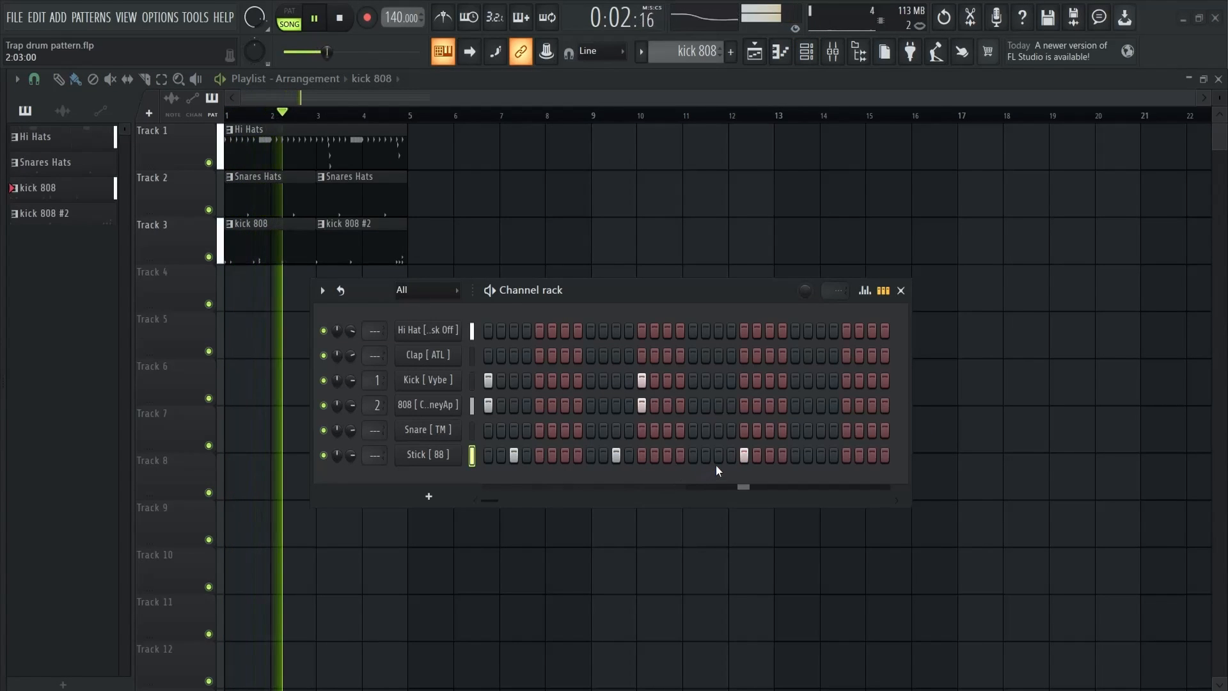
key(space)
click(901, 298)
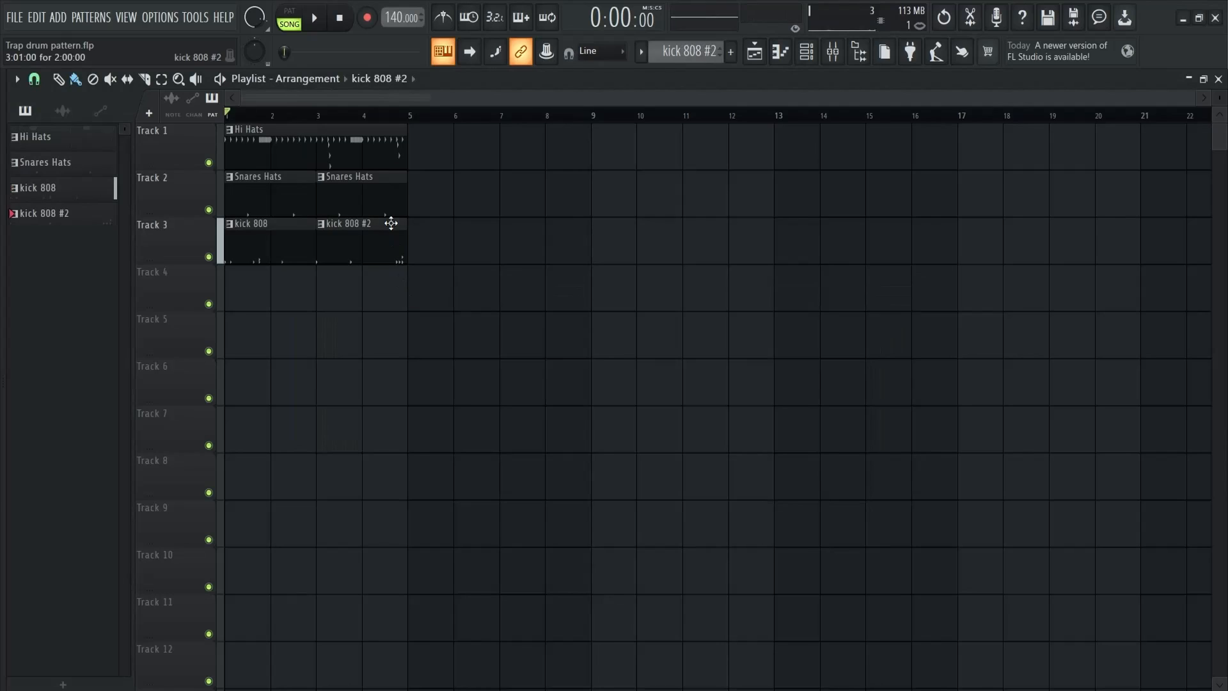
Add Stick hits on steps 3, 11, 19 and 27 of the kick 808 #2 pattern and play the arrangement.
double_click(390, 222)
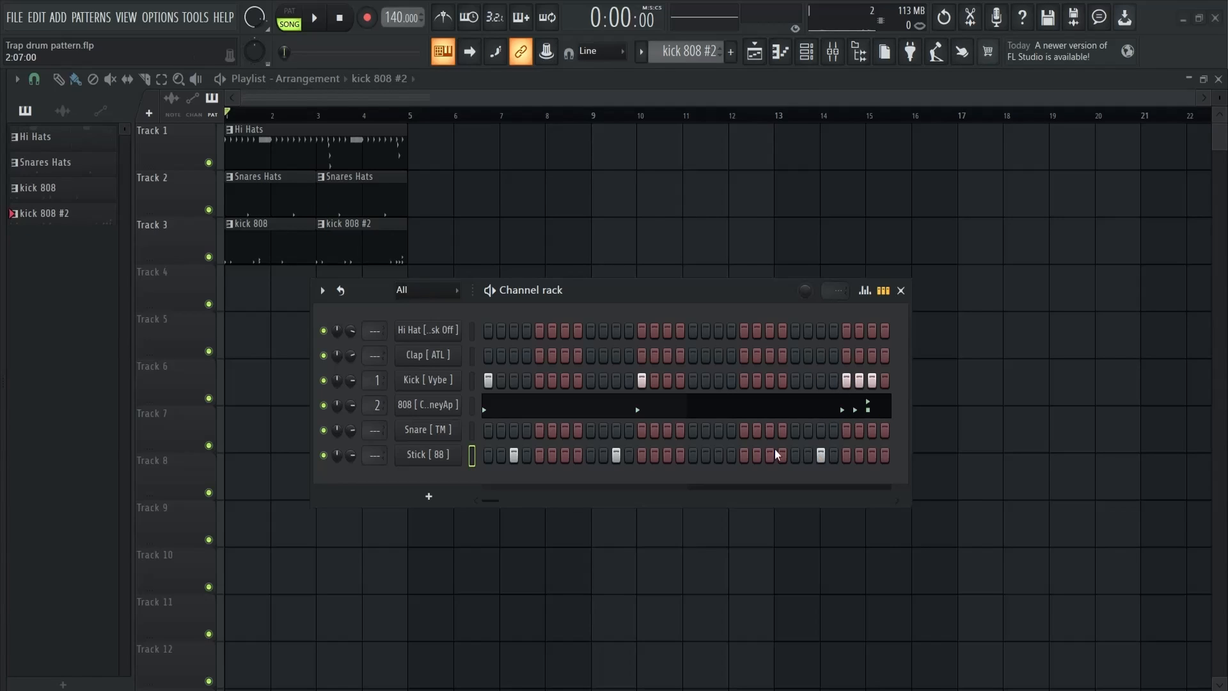
key(space)
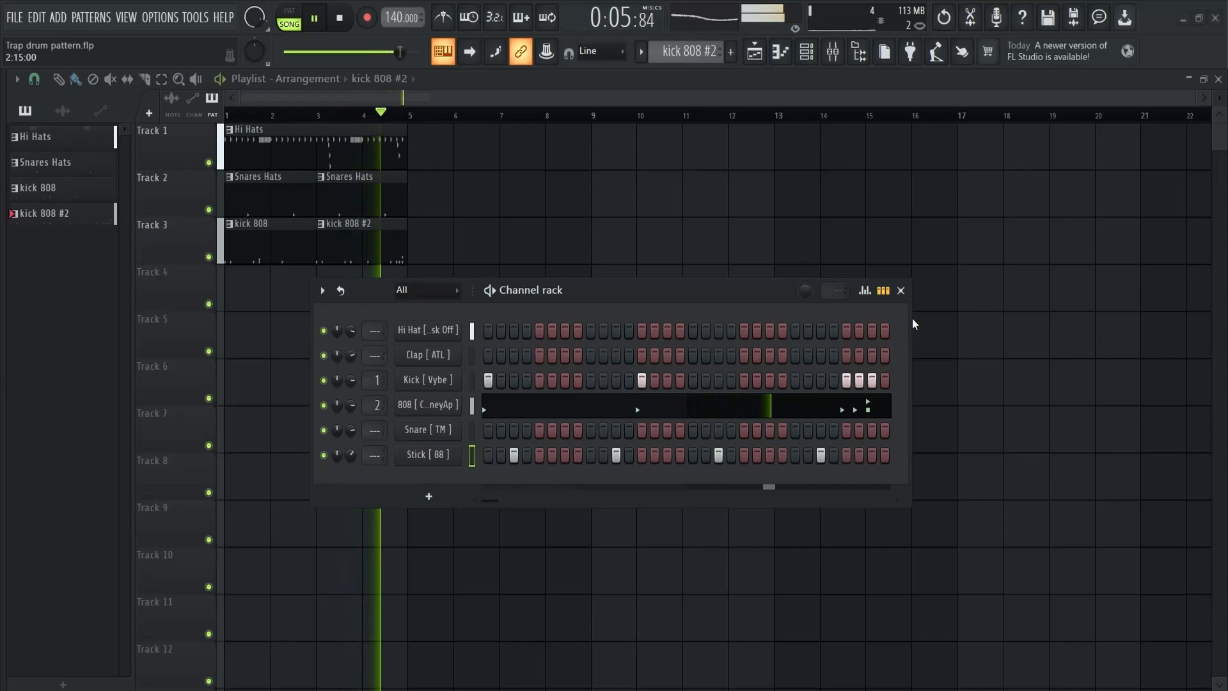
click(901, 292)
Check the kick 808 pattern's steps in the channel rack during playback, close the rack and stop the arrangement.
double_click(275, 227)
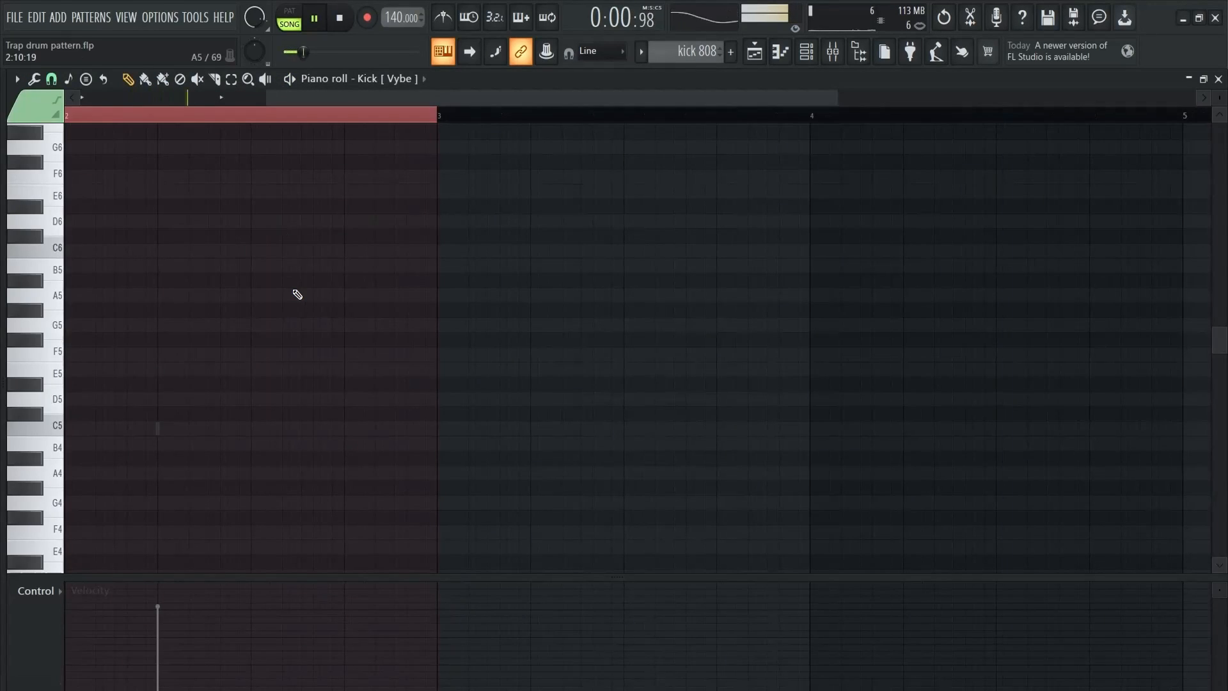
key(F7)
key(F6)
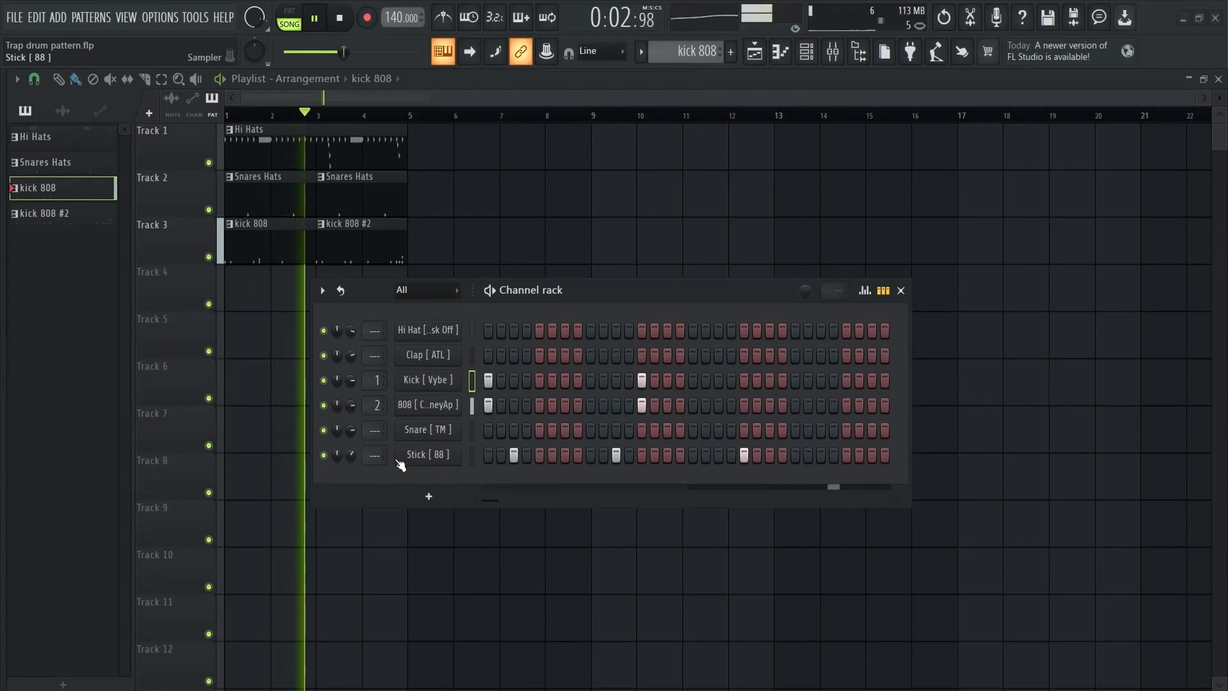
click(901, 290)
key(space)
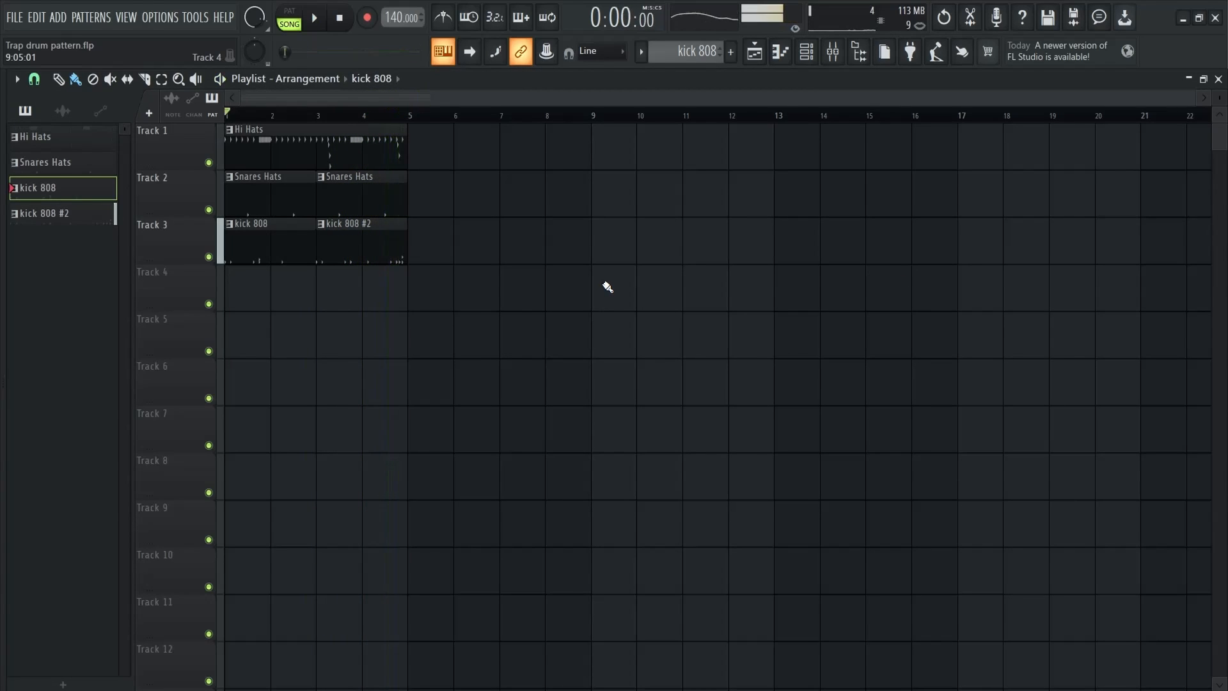
Review the Hi Hats, Snares Hats, kick 808 and kick 808 #2 patterns in the channel rack, ending on Hi Hats.
click(81, 146)
click(72, 164)
click(72, 191)
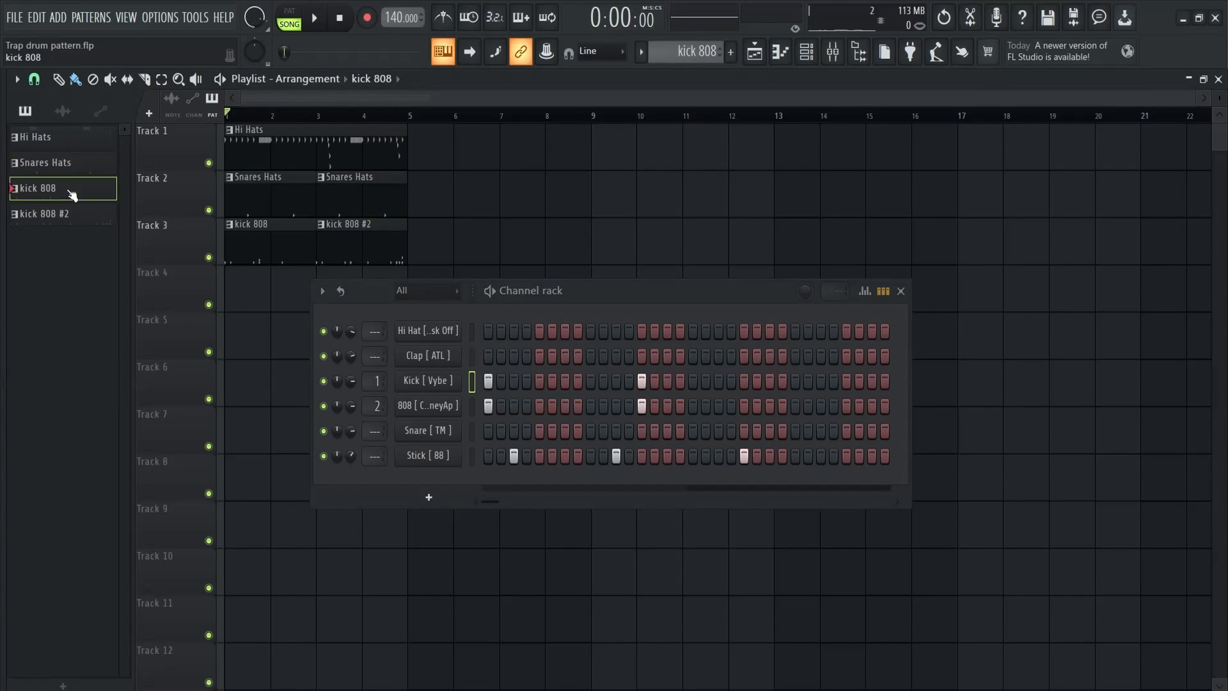
click(76, 216)
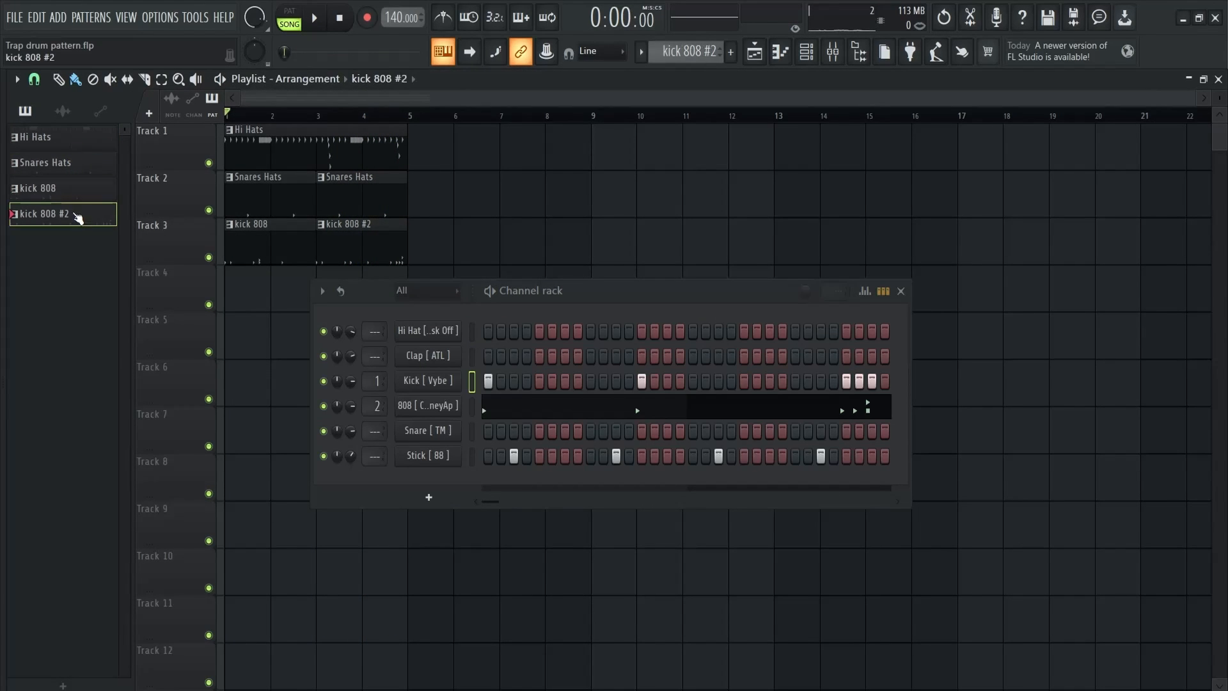
click(67, 138)
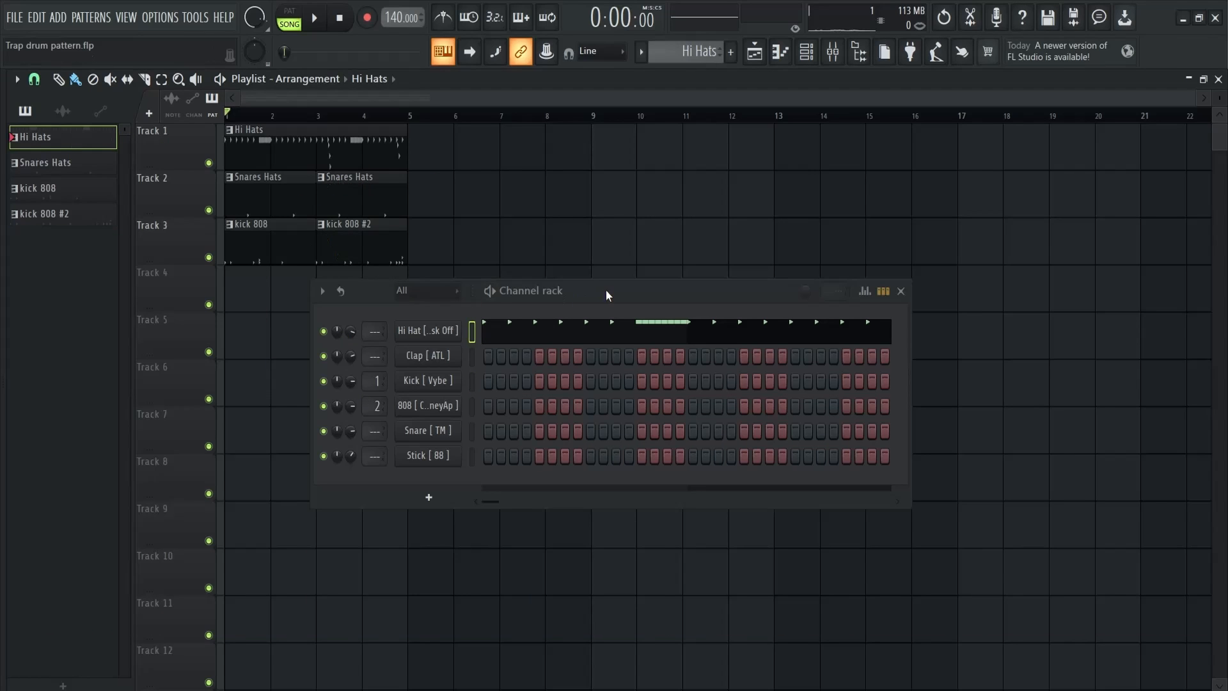
drag(605, 289, 623, 310)
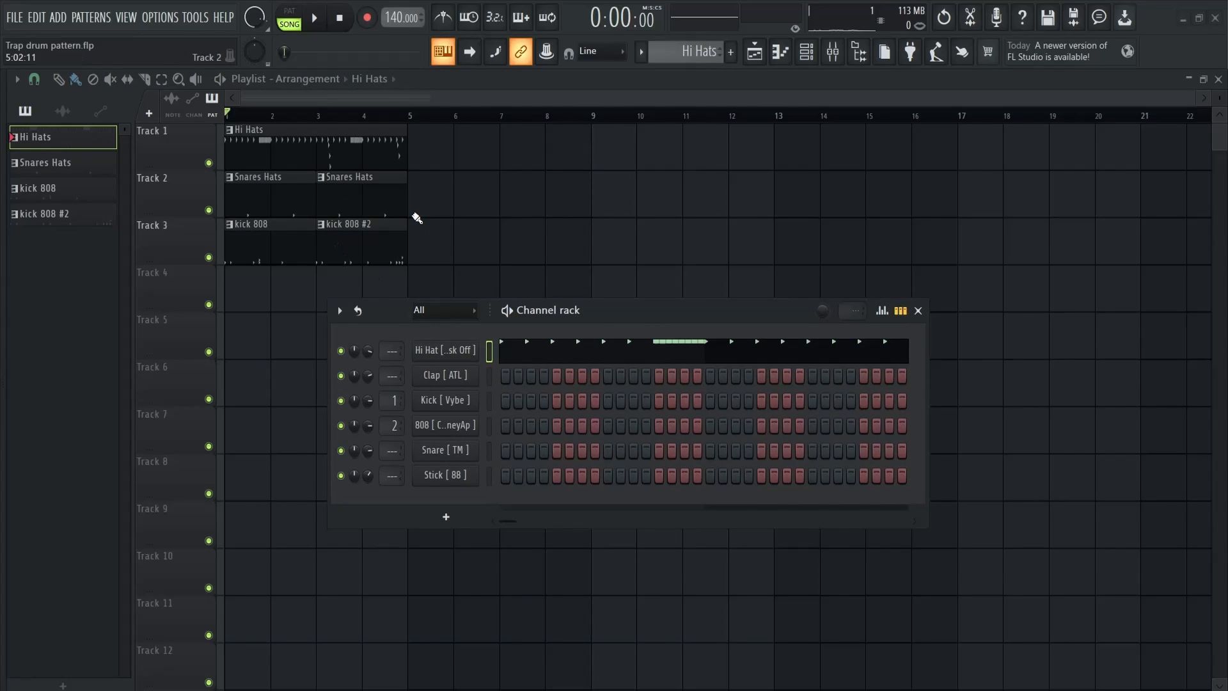